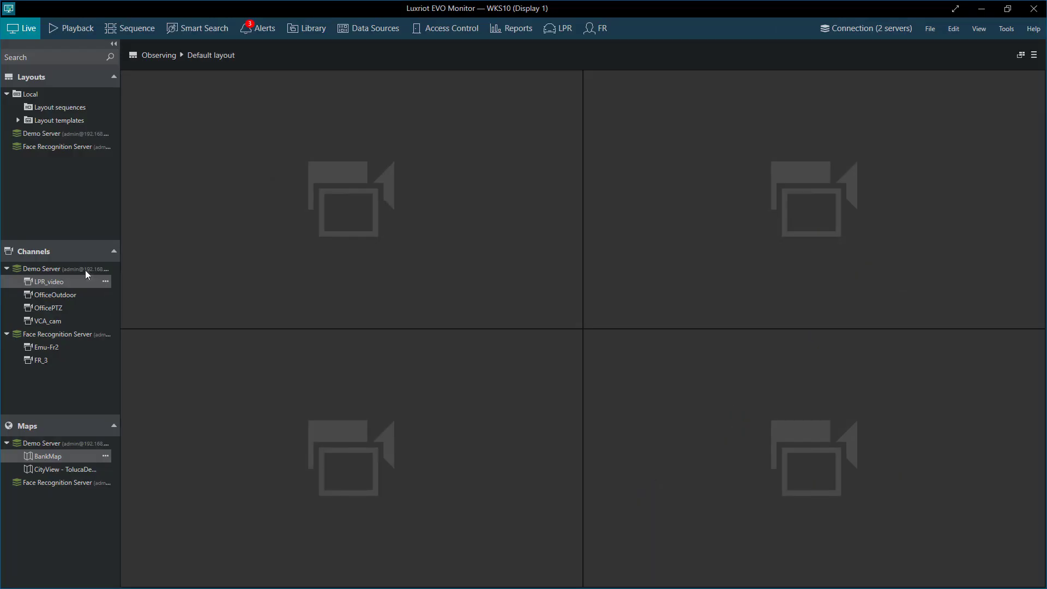
- Show the BankMap plan and OfficeOutdoor, drag OfficePTZ bottom-left, and add LPR_video in the last pane
double_click(60, 458)
double_click(60, 294)
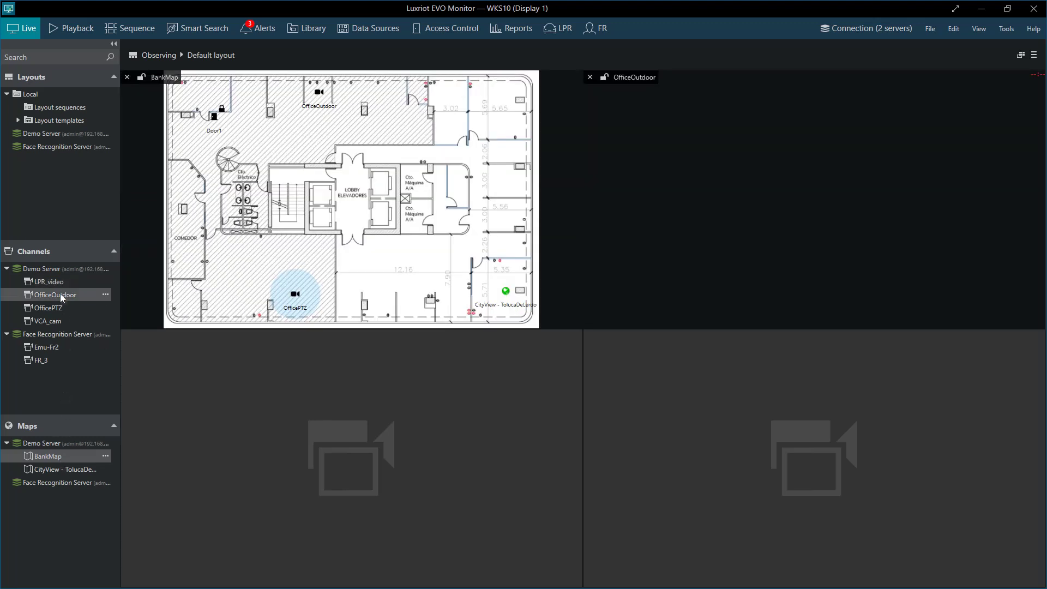
drag(48, 308, 195, 393)
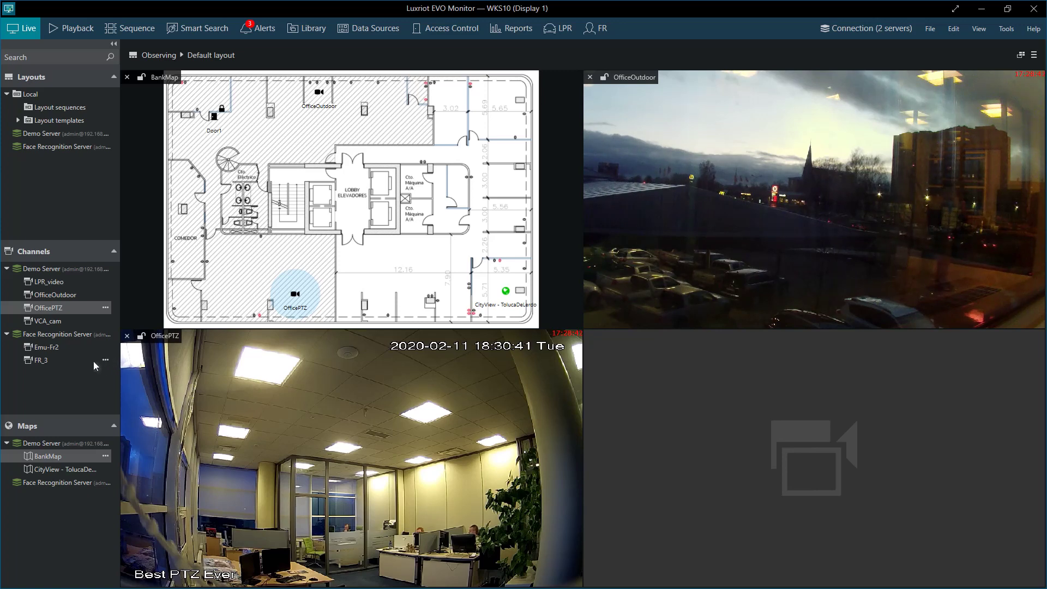
double_click(65, 282)
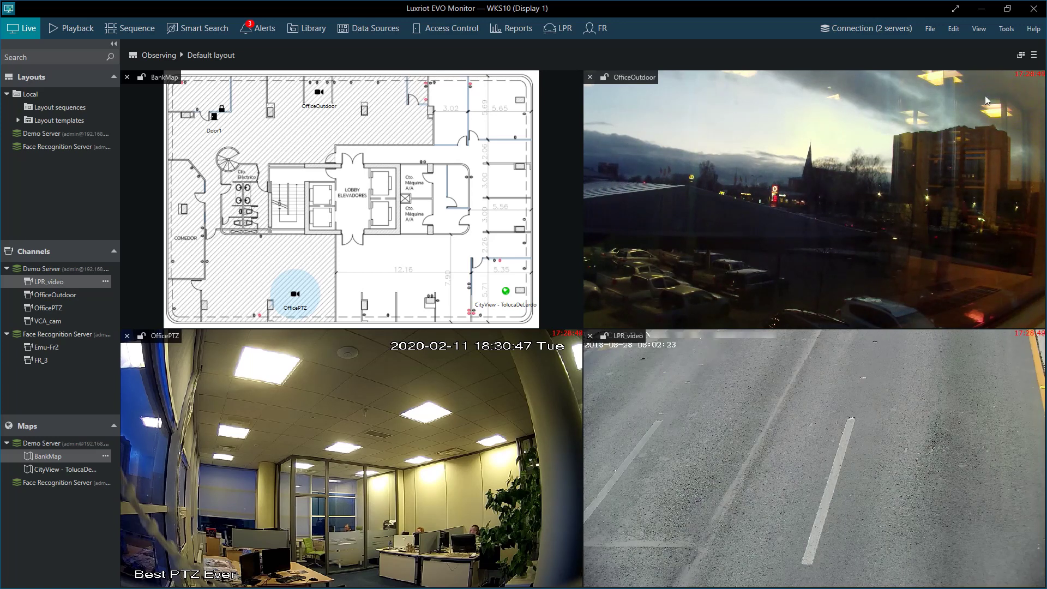
- Save the current arrangement with the layout title changed to 'default'
click(1020, 55)
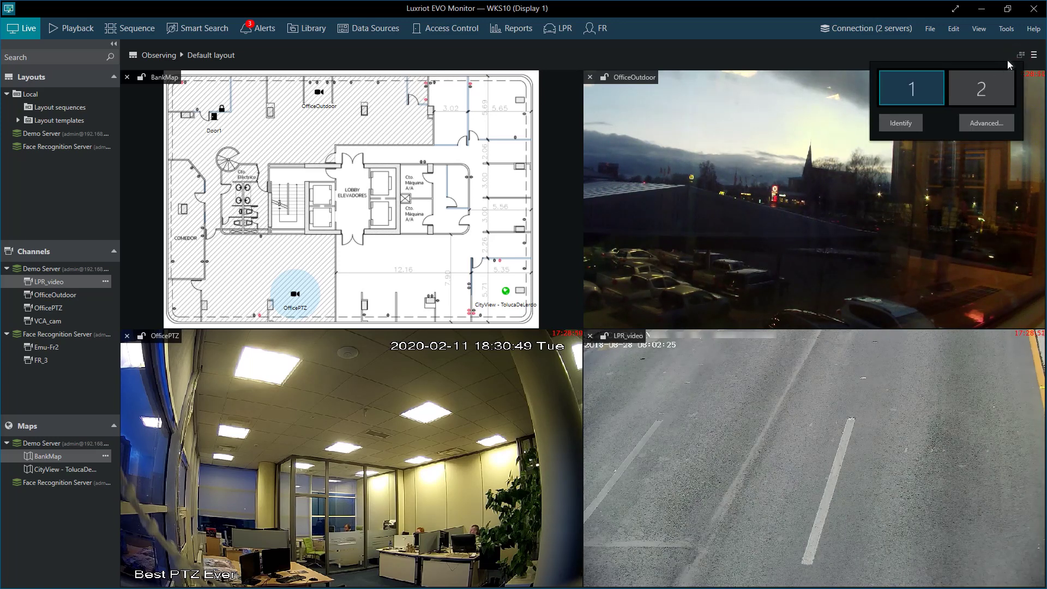
click(1021, 56)
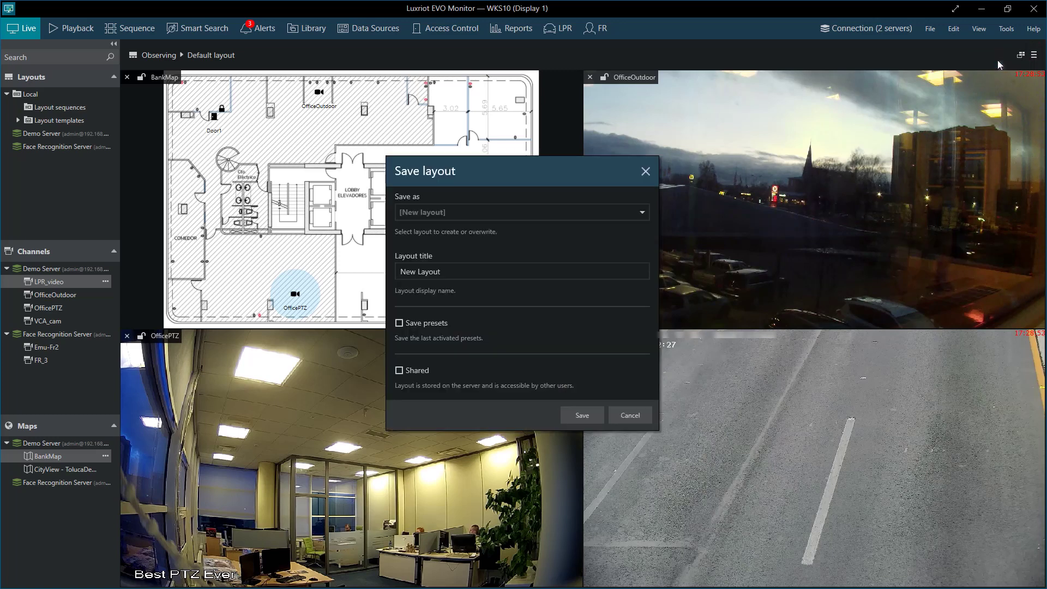
drag(438, 269, 329, 273)
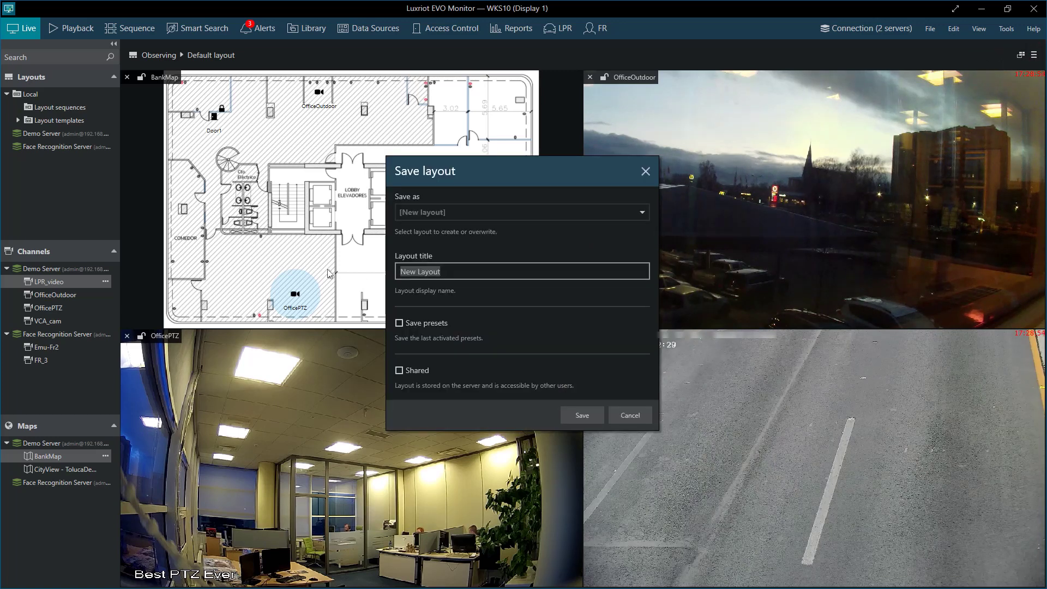
text(default)
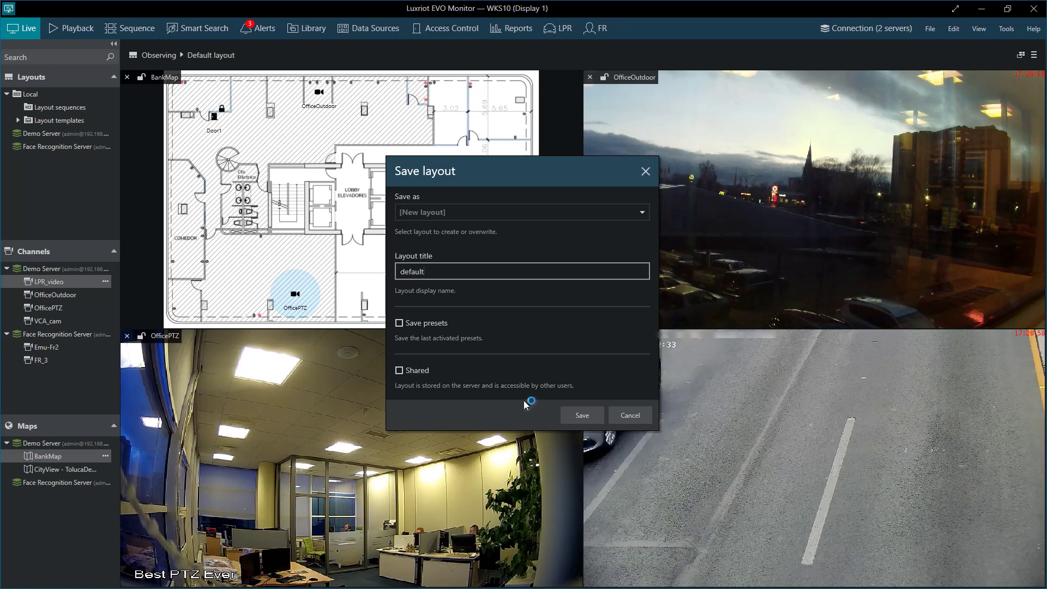
click(584, 416)
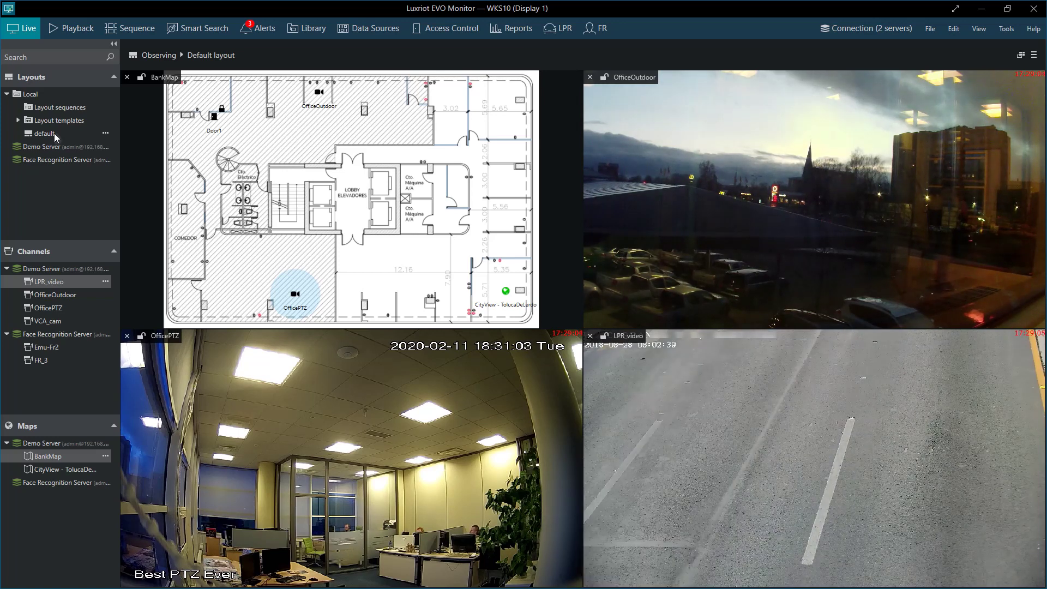
- Take PTZ control of OfficePTZ and pan it toward the window
click(397, 441)
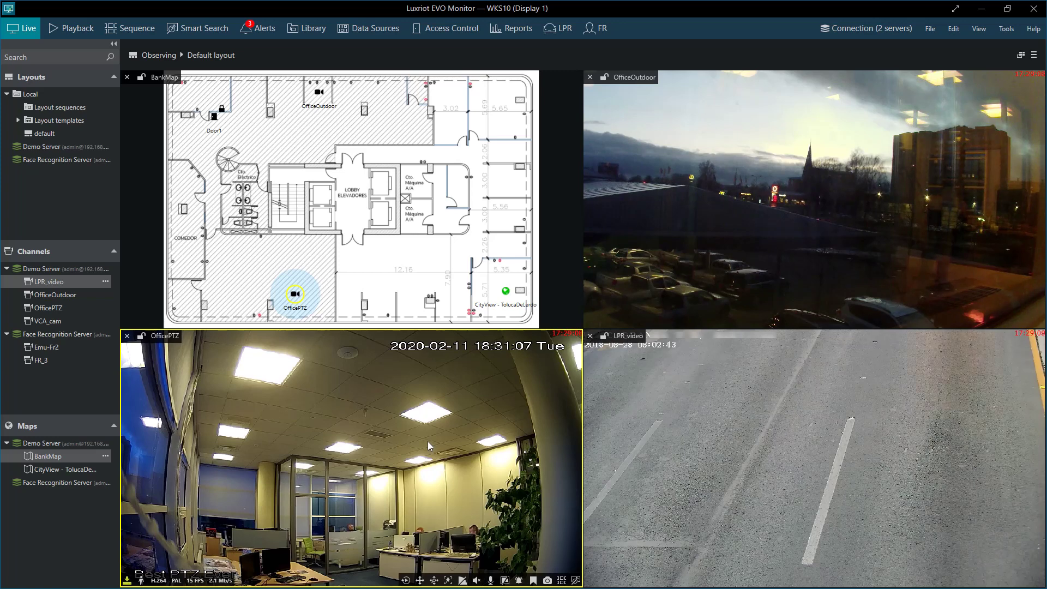
click(421, 579)
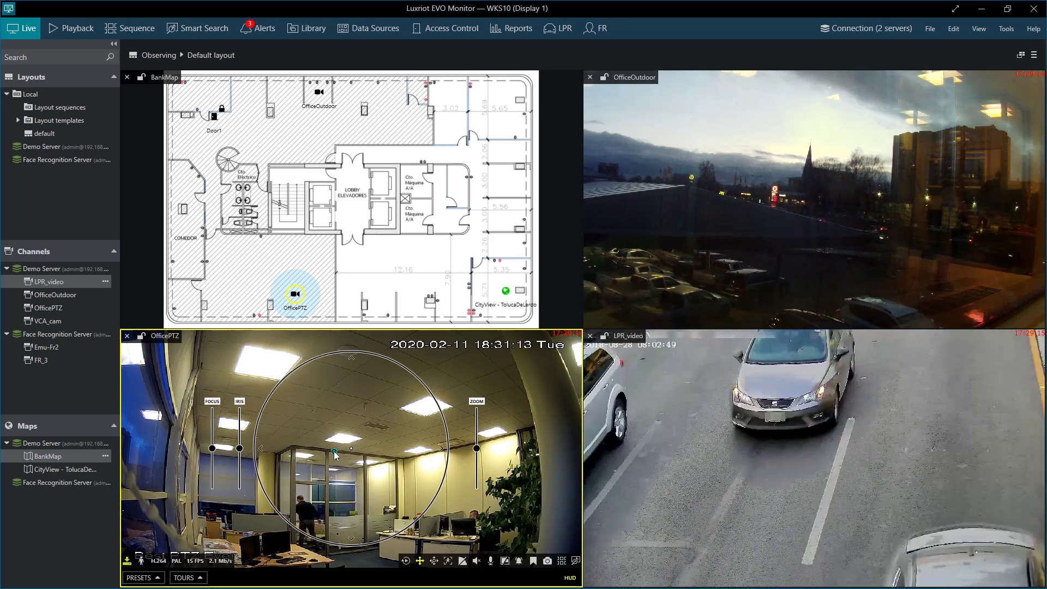
click(335, 455)
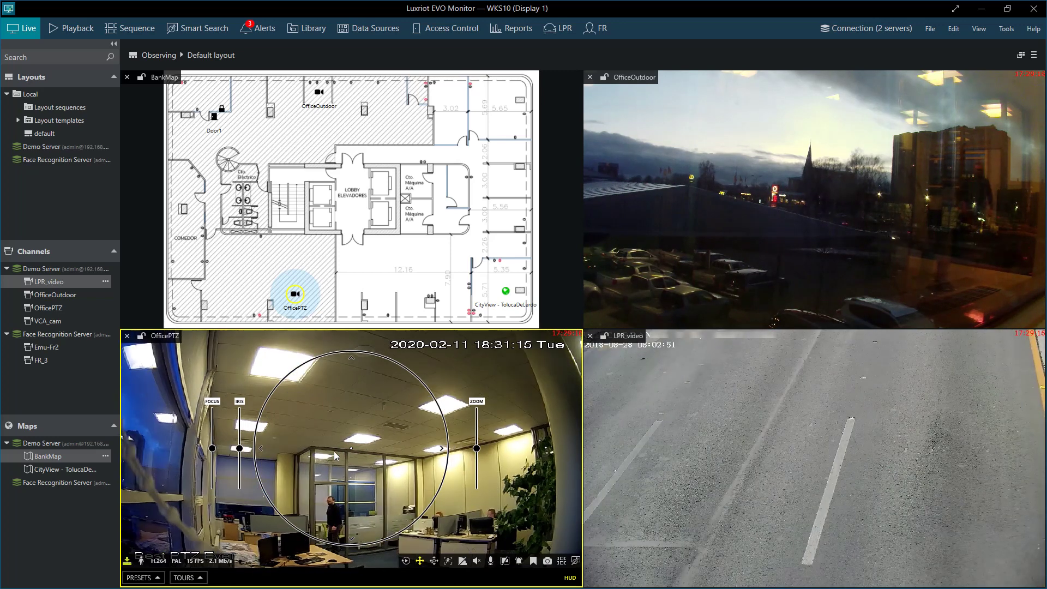
click(334, 454)
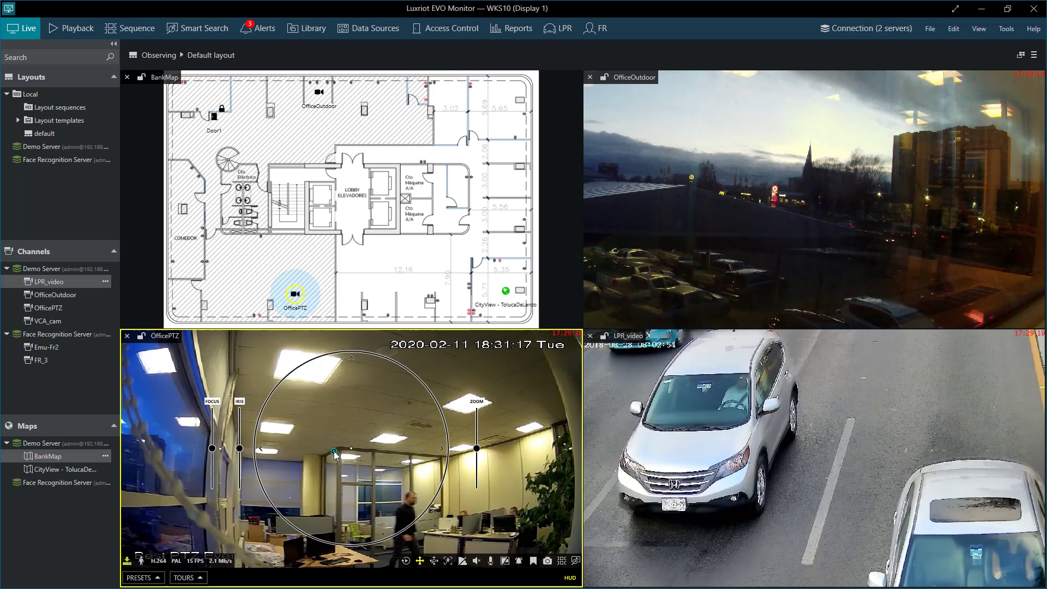
drag(334, 455, 335, 456)
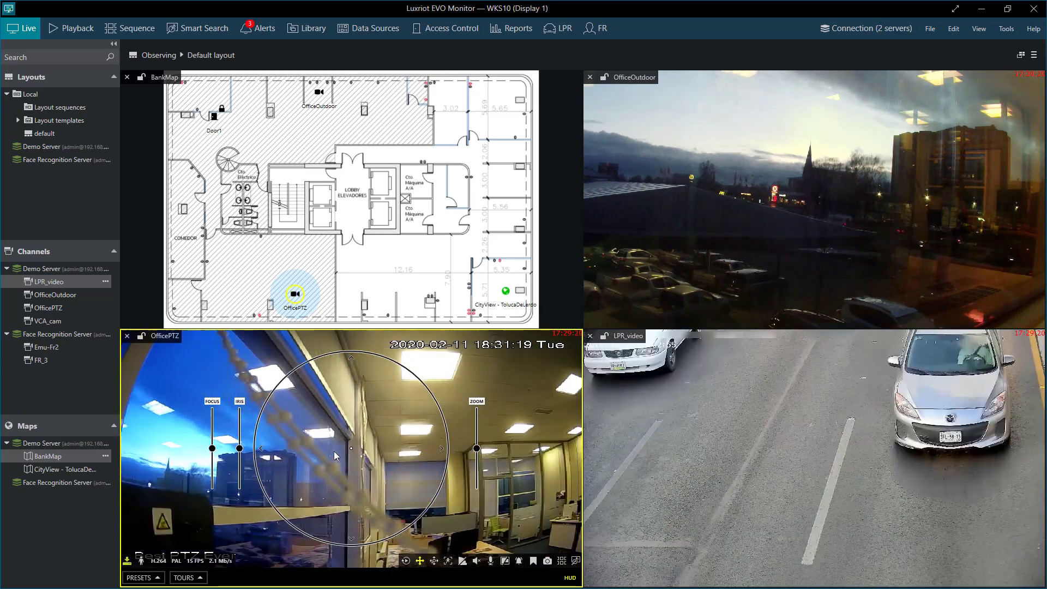
- Recall Preset #1 and another saved preset, then show OfficePTZ at native aspect ratio
click(148, 579)
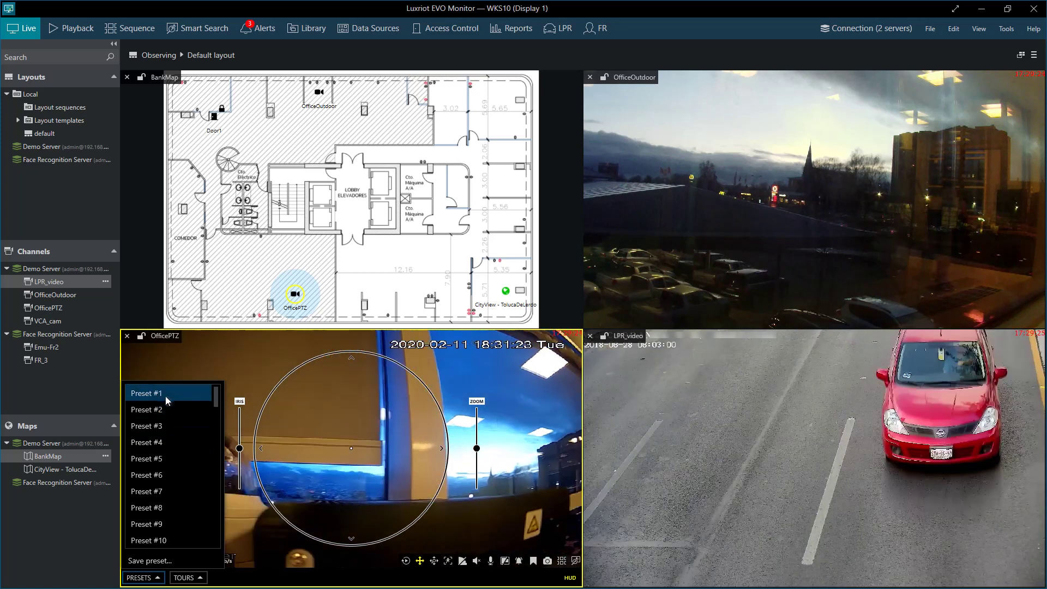
click(166, 396)
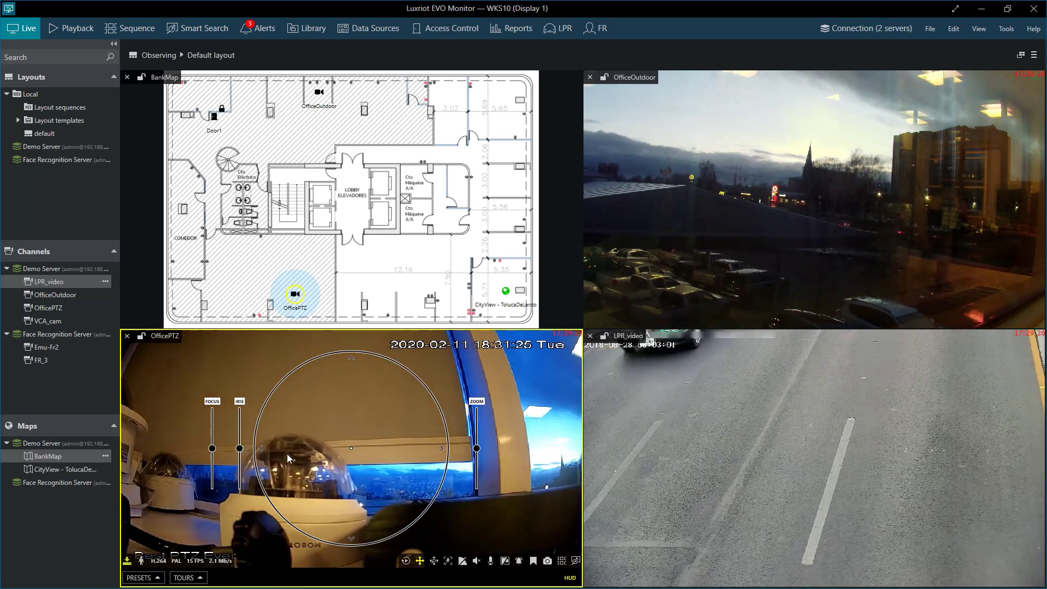
click(150, 578)
click(169, 404)
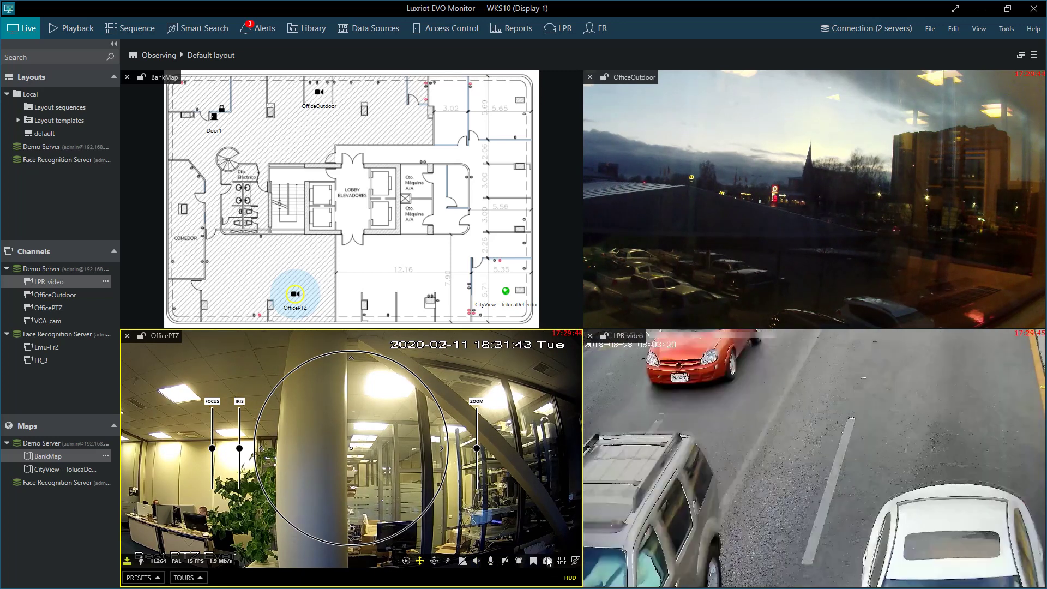
click(504, 561)
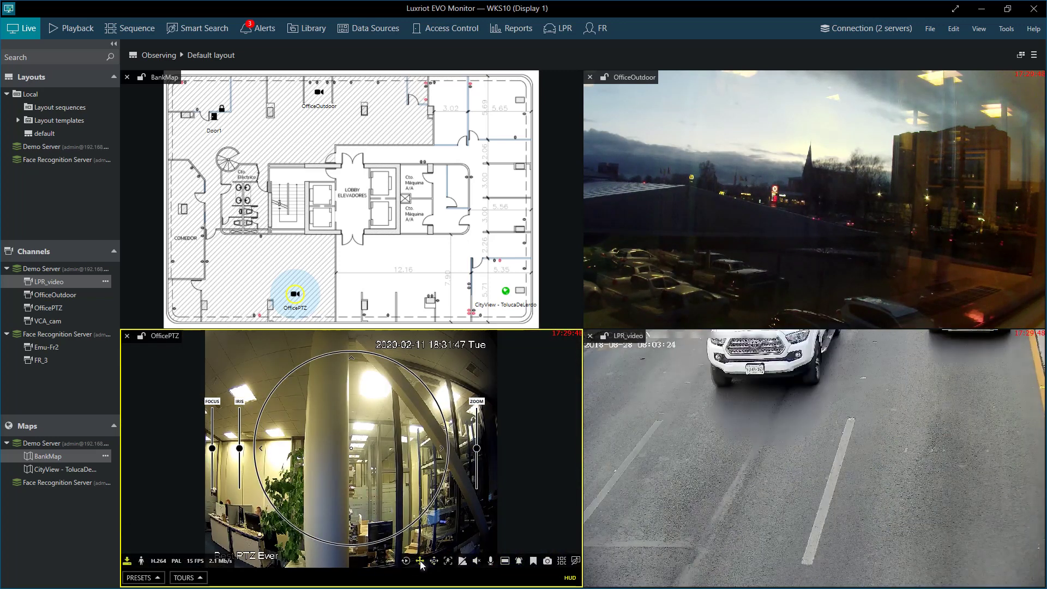
click(661, 244)
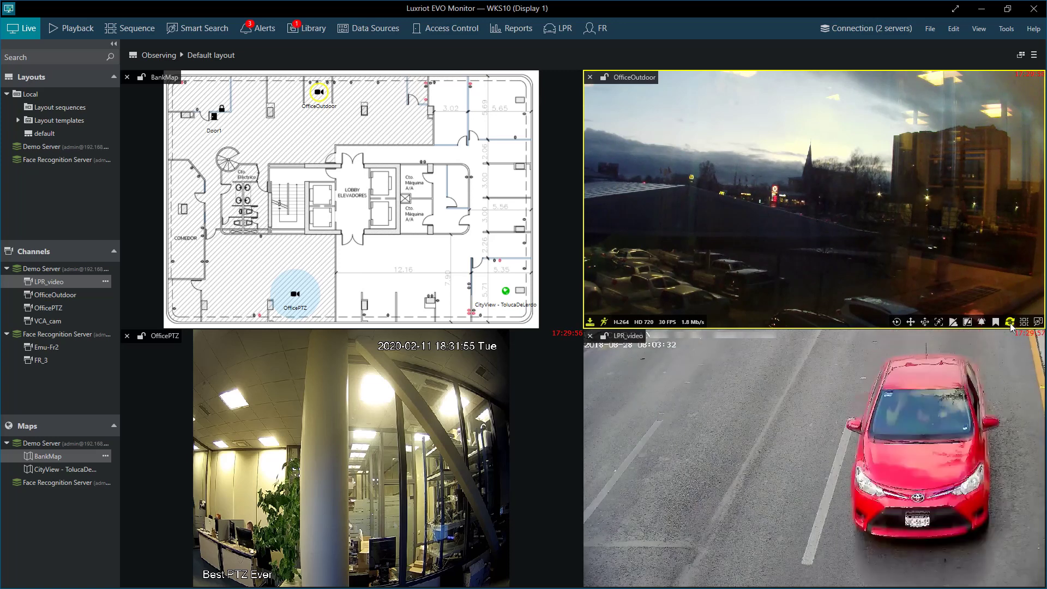
- Enable OfficeOutdoor camera control and pan the zoomed view to the church spire
click(910, 323)
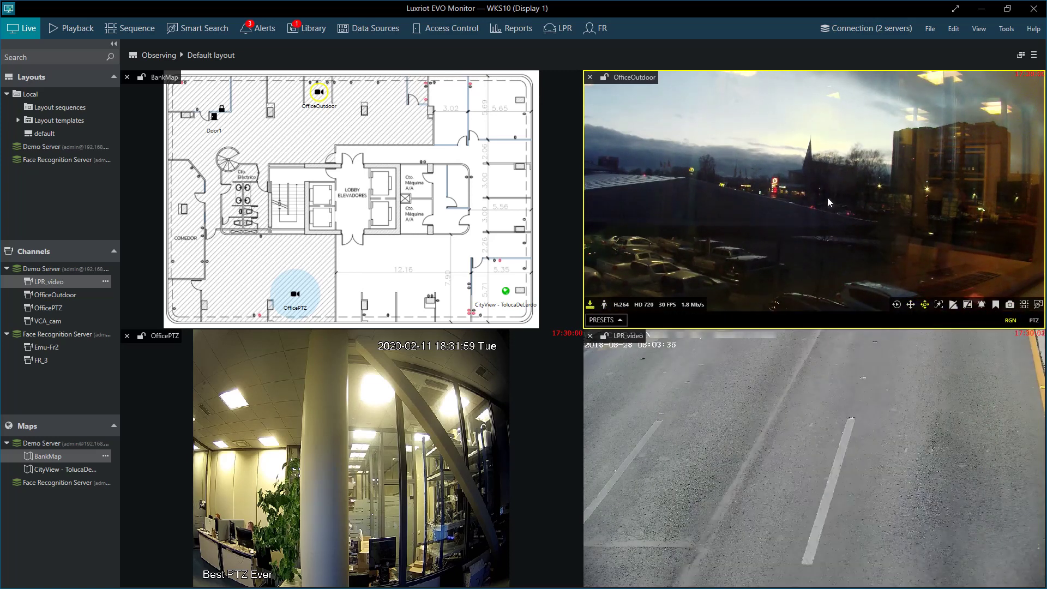
scroll(814, 192, up, 3)
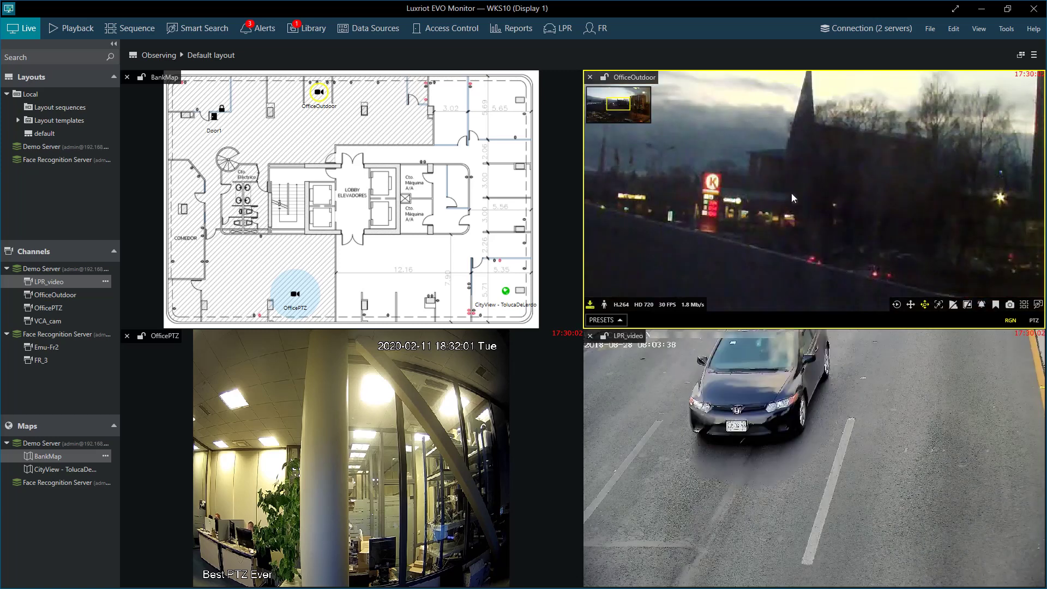
drag(624, 108, 622, 106)
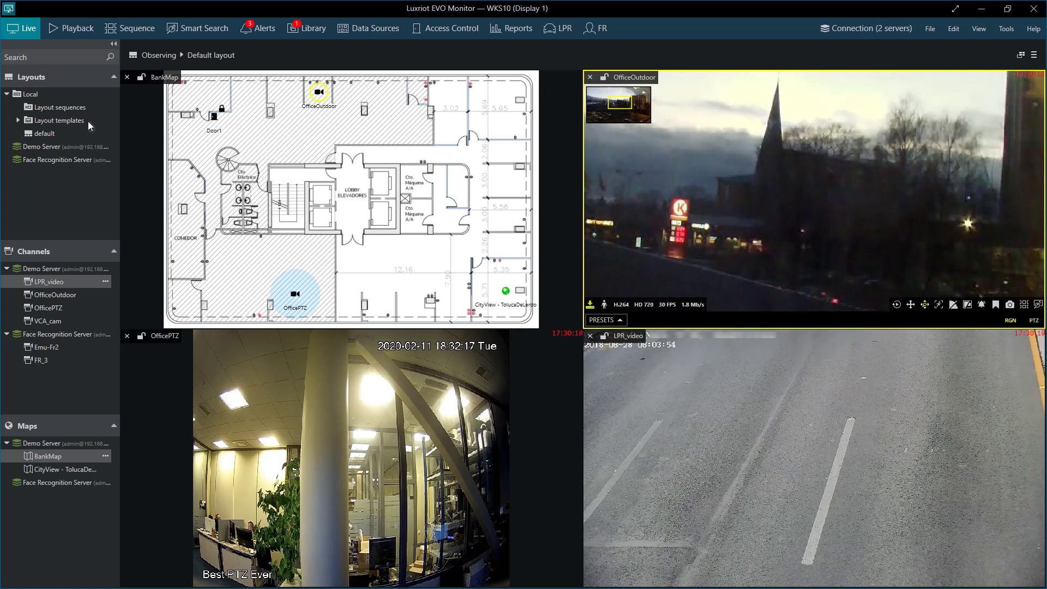
- Try the 1 Screen, 8 Screens and 9 Screens (3x3) templates, then reload the default layout
click(18, 123)
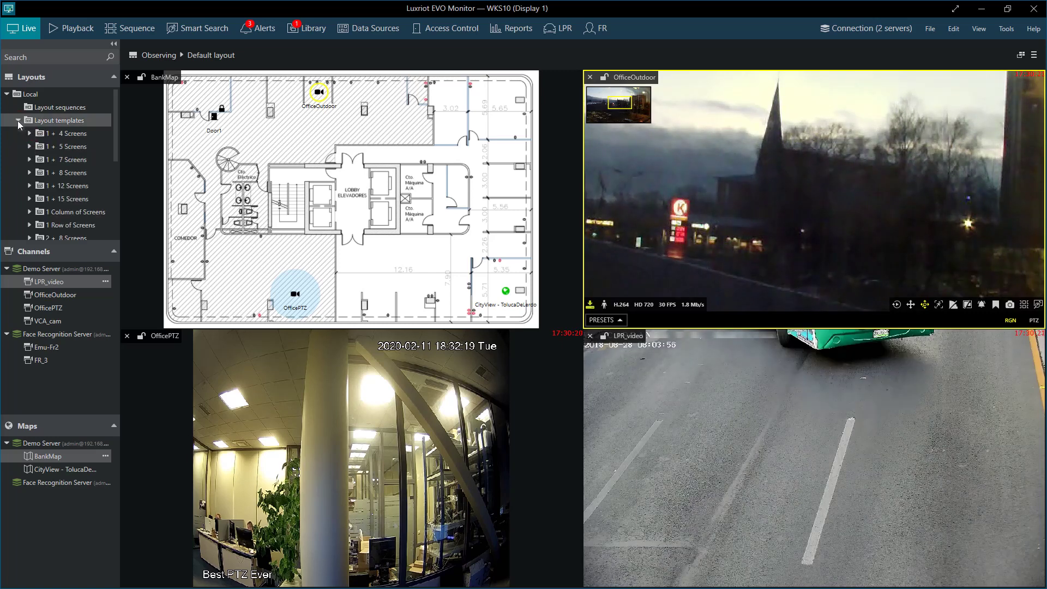
scroll(49, 186, down, 3)
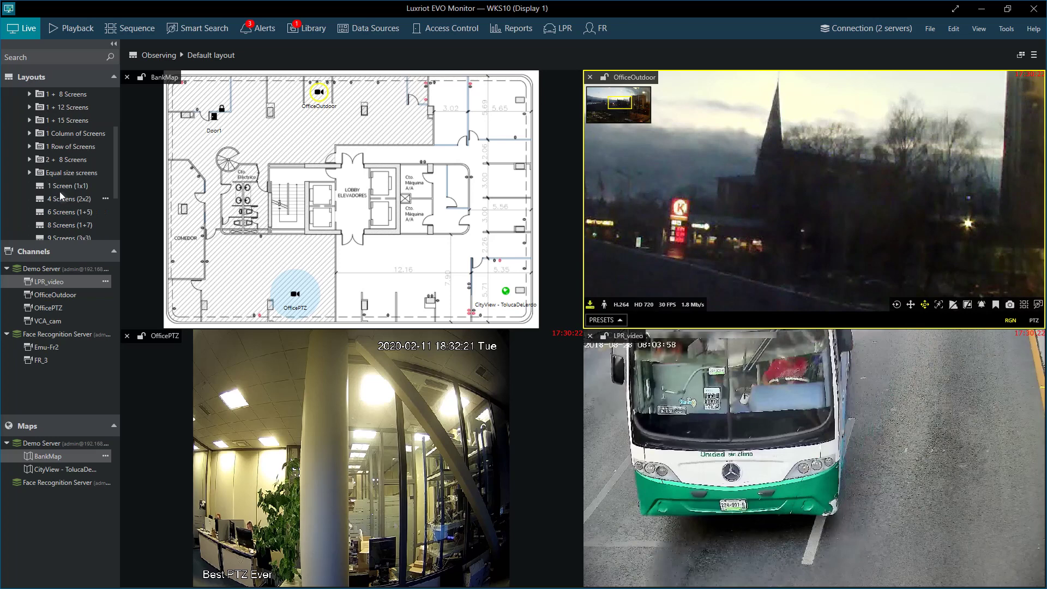
double_click(62, 188)
scroll(80, 219, down, 2)
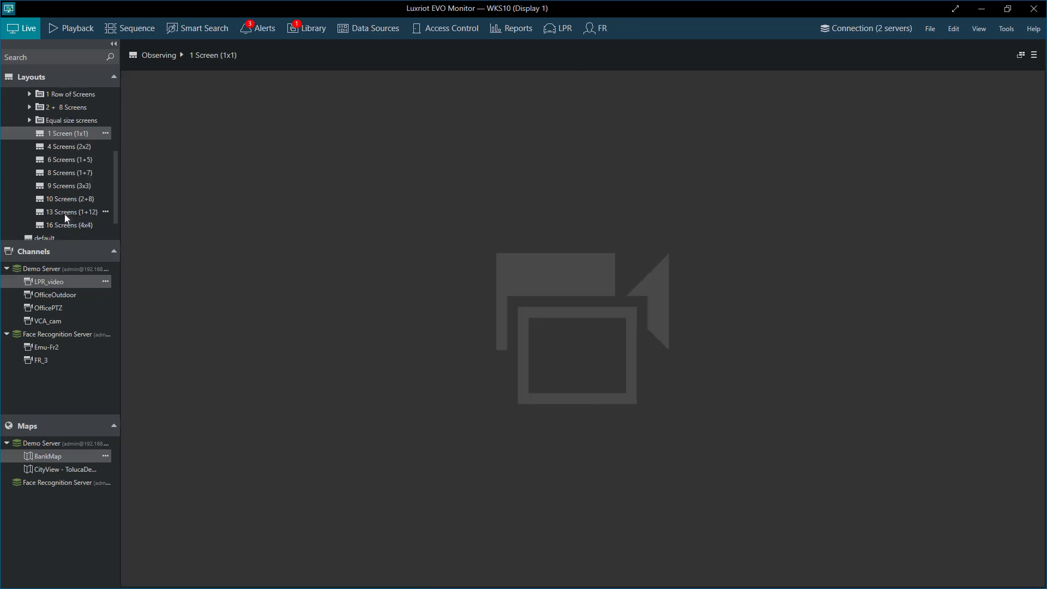
double_click(66, 173)
double_click(80, 187)
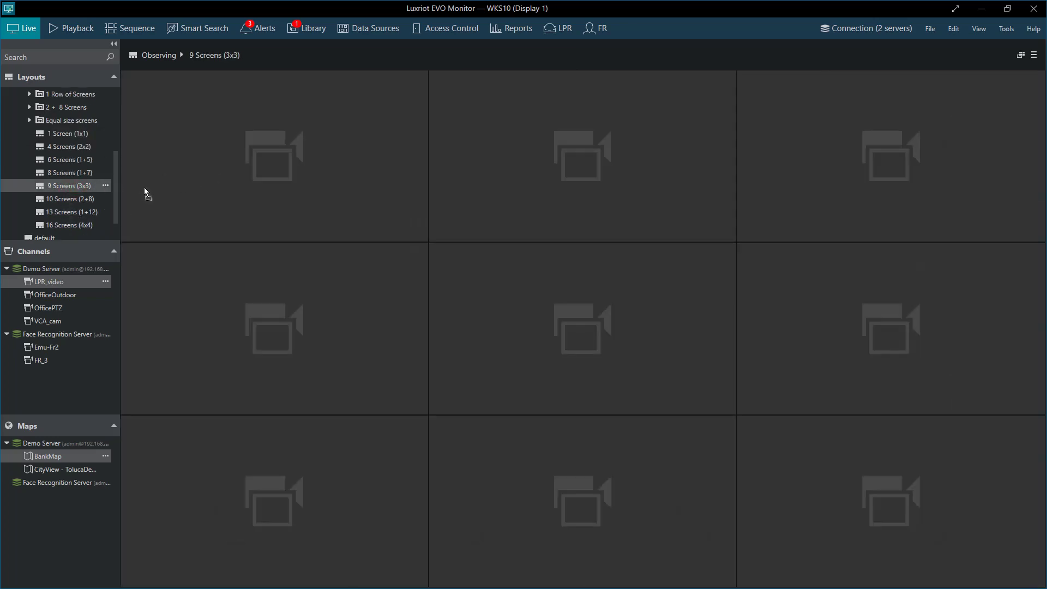
scroll(59, 203, down, 1)
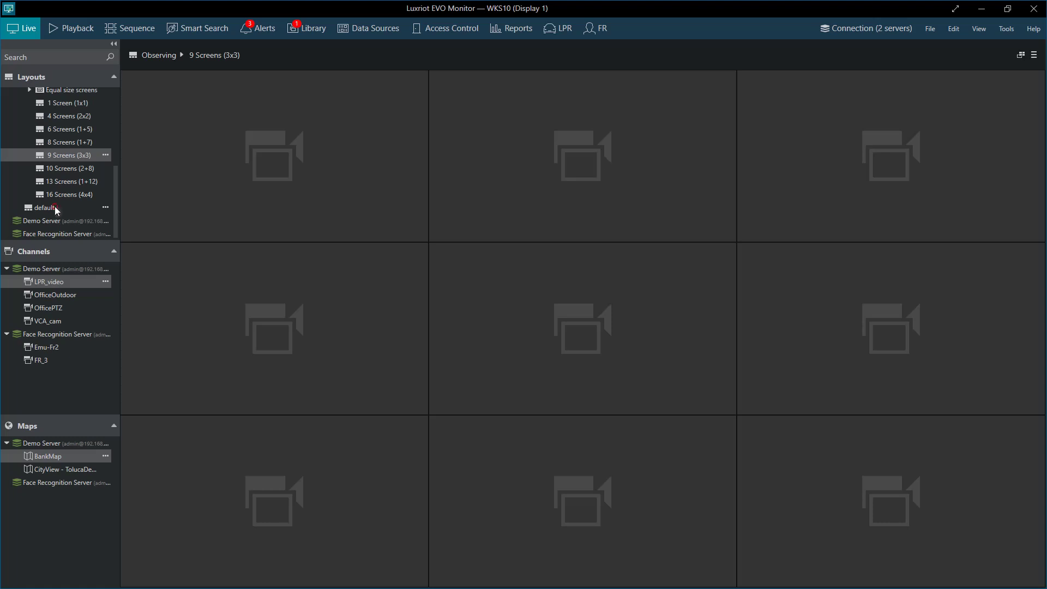
double_click(59, 205)
scroll(55, 206, up, 4)
scroll(55, 206, up, 2)
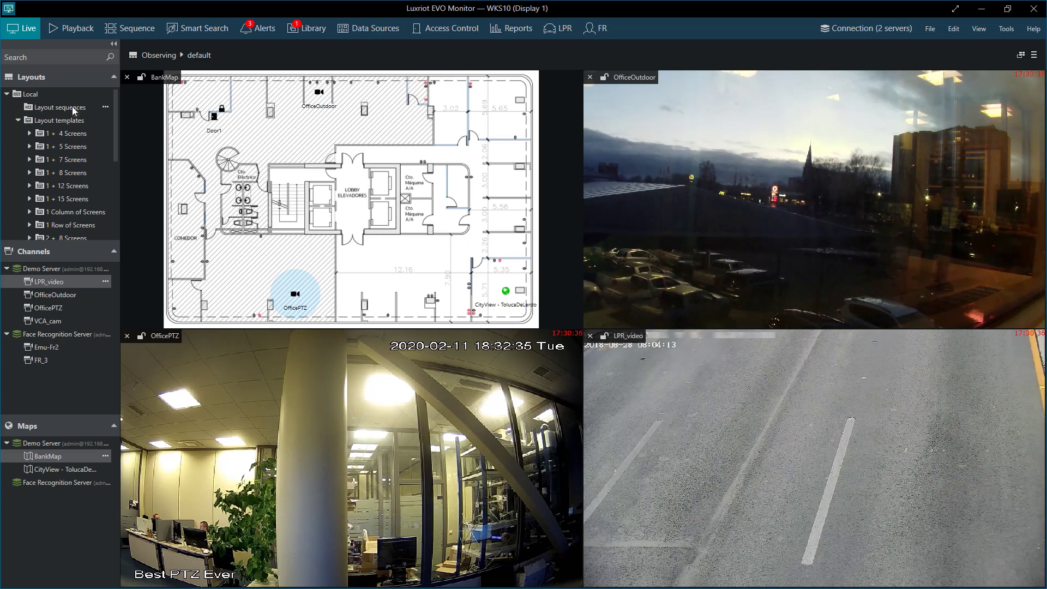
- Start instant playback on OfficeOutdoor and scrub the footage to about 17:26
click(737, 266)
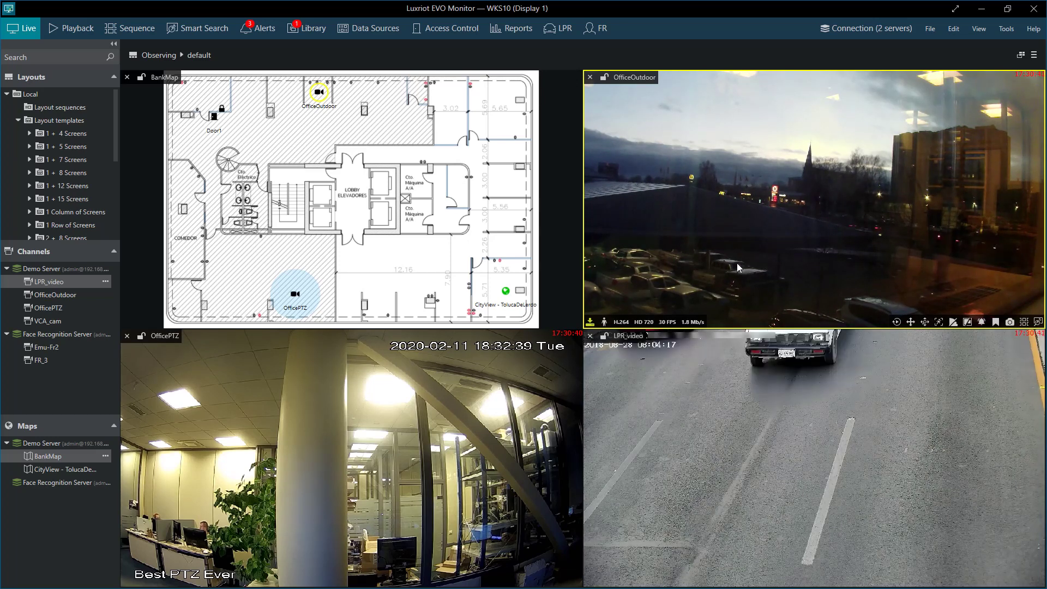
click(896, 322)
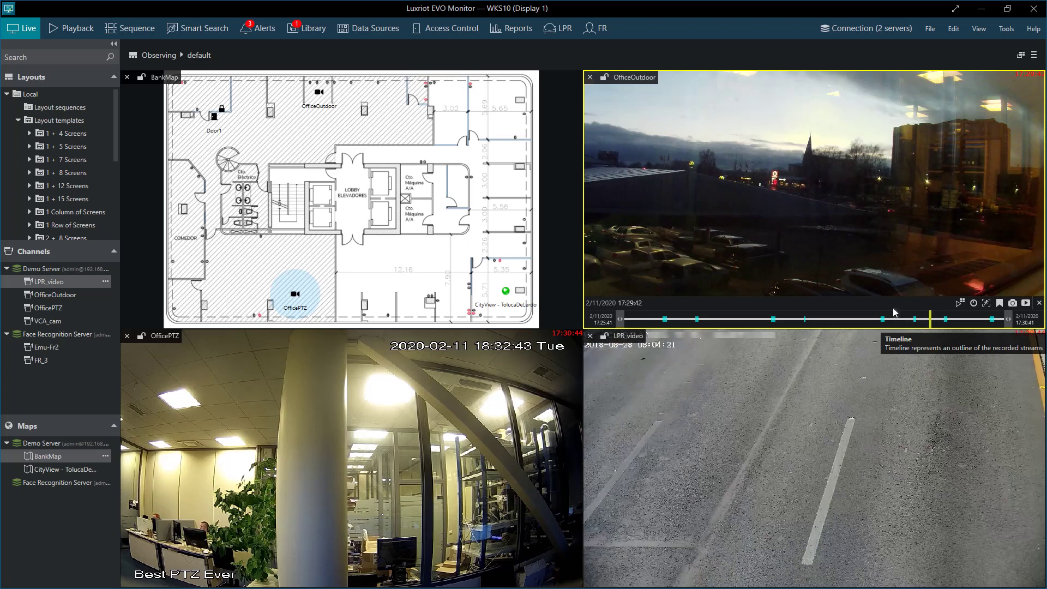
drag(799, 321, 654, 323)
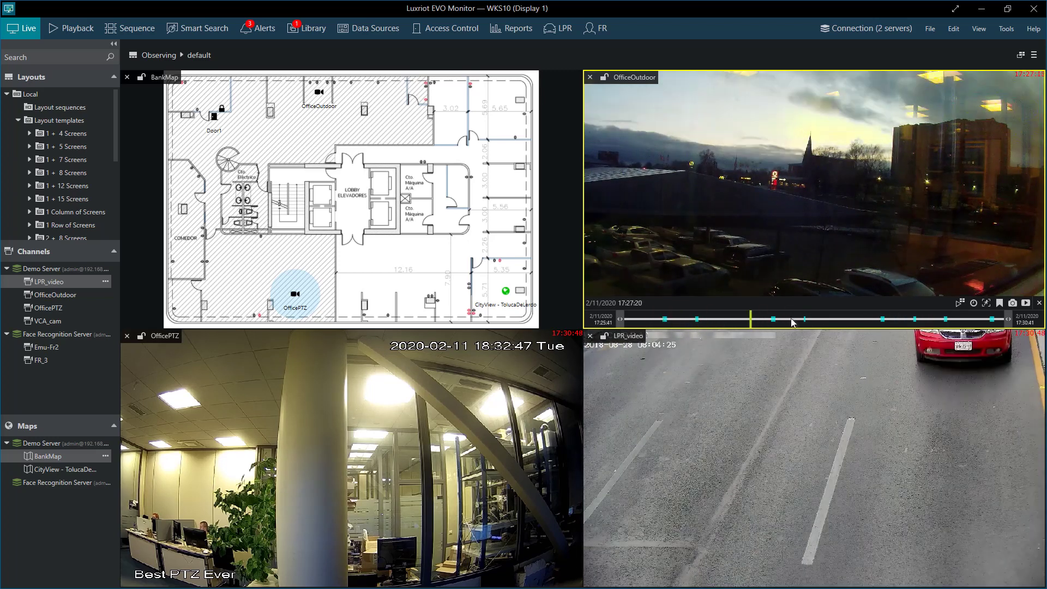
mouse_move(655, 323)
mouse_down()
mouse_move(959, 322)
mouse_move(659, 318)
mouse_up()
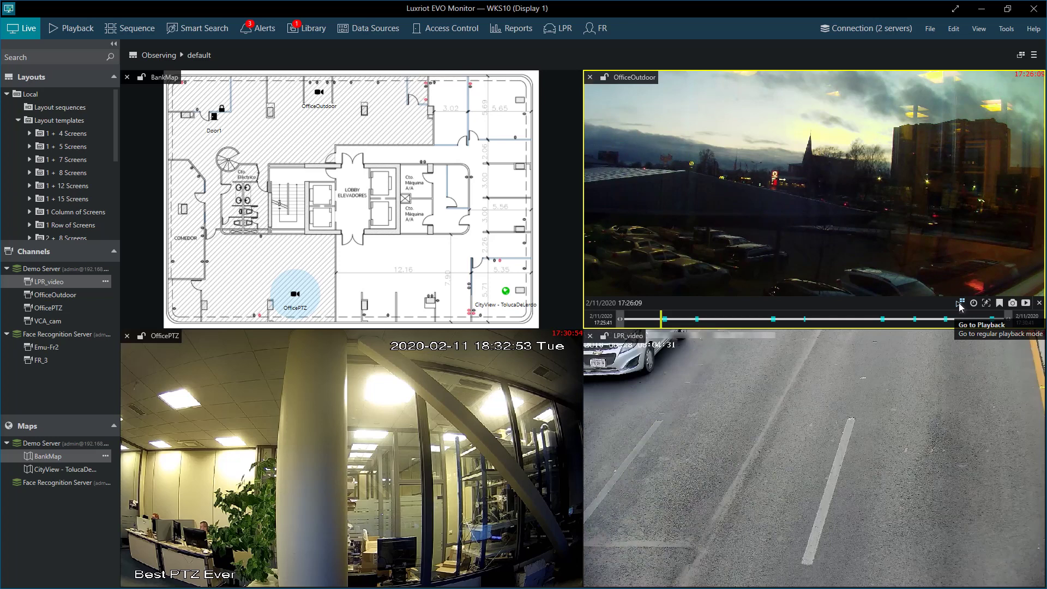
- Play OfficeOutdoor recordings, speeding up and reversing with the speed knob, then stop
click(960, 304)
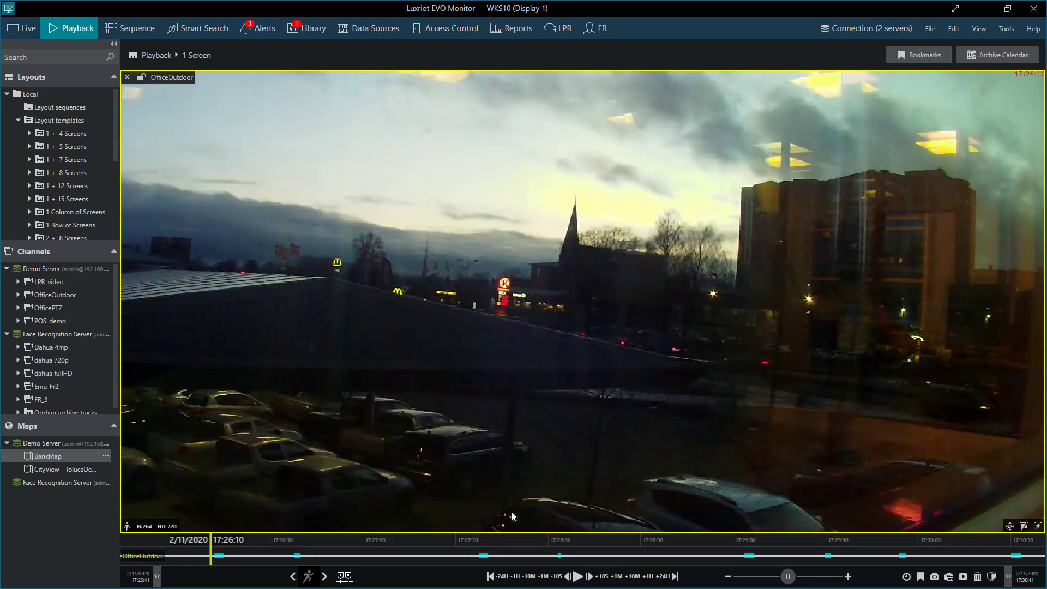
scroll(549, 542, down, 5)
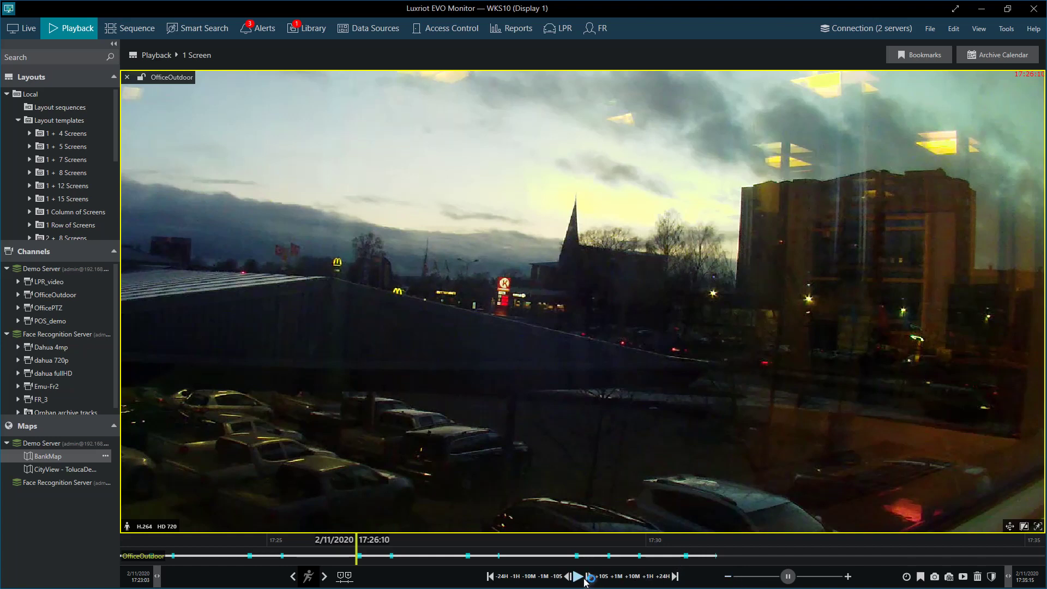
click(581, 578)
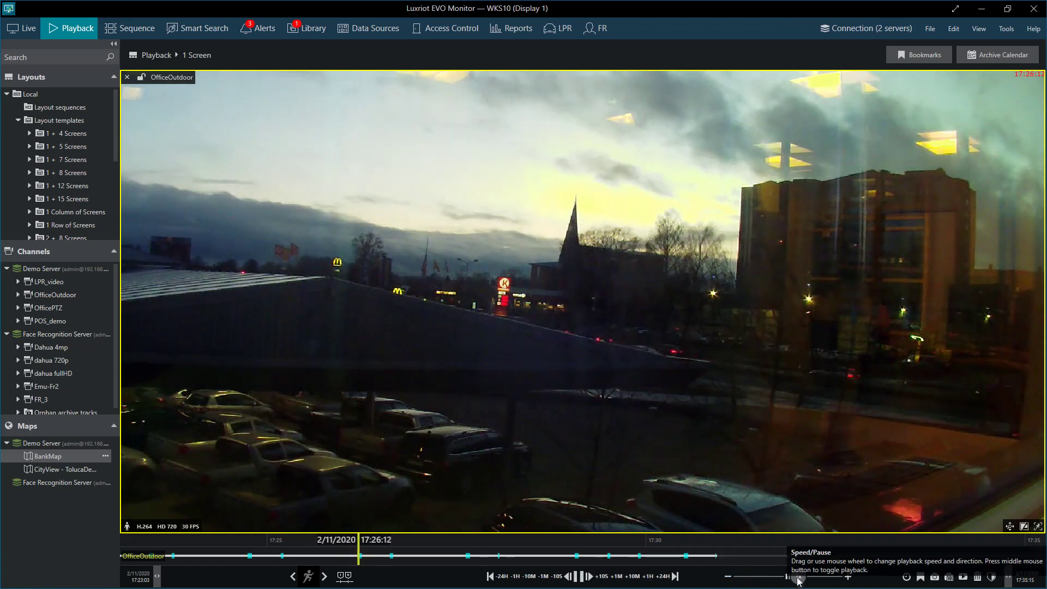
scroll(809, 581, up, 1)
mouse_move(809, 581)
mouse_down()
mouse_move(823, 580)
mouse_move(745, 583)
mouse_up()
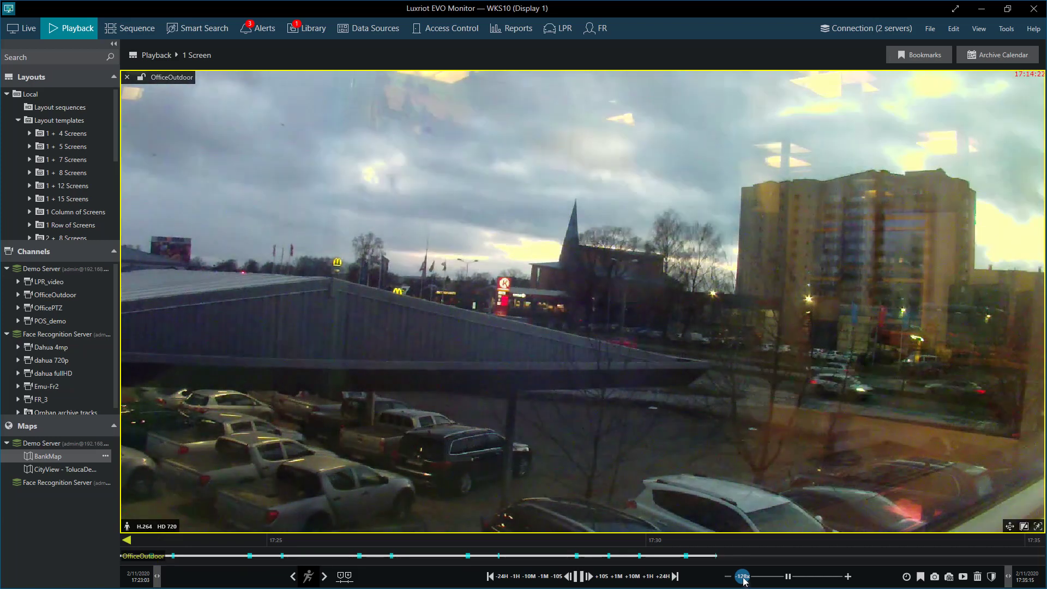
drag(743, 579, 753, 578)
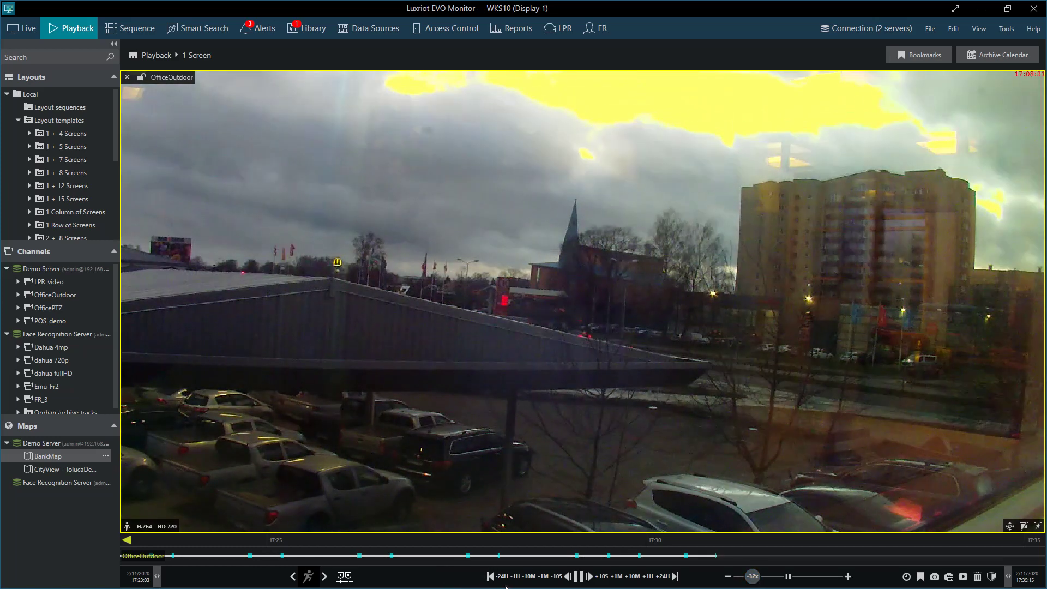
click(581, 576)
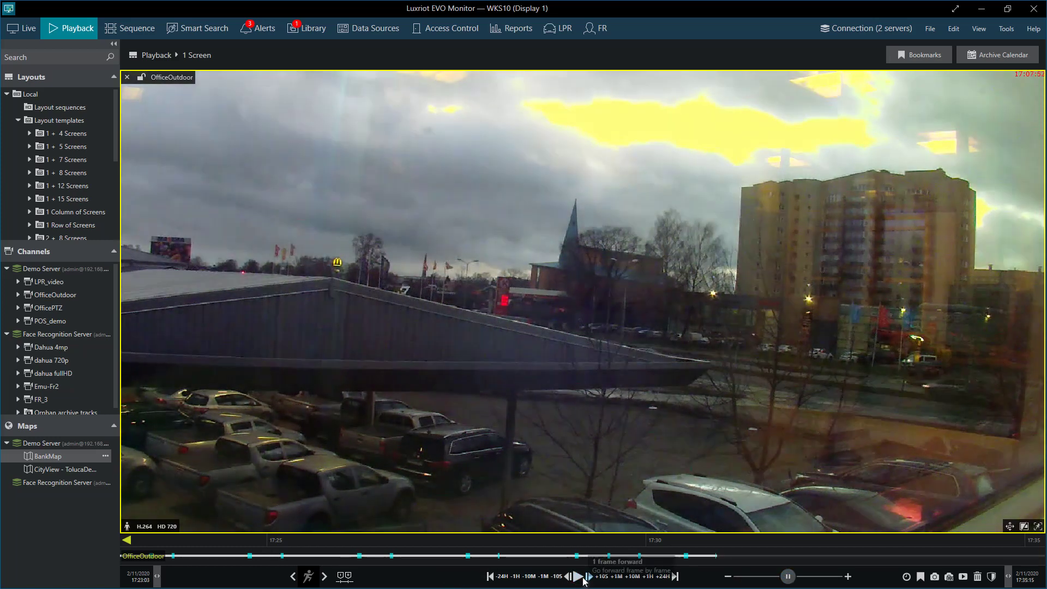
- Jump to about 17:25:54 and mark a custom archive range ending near 17:28:10
click(338, 561)
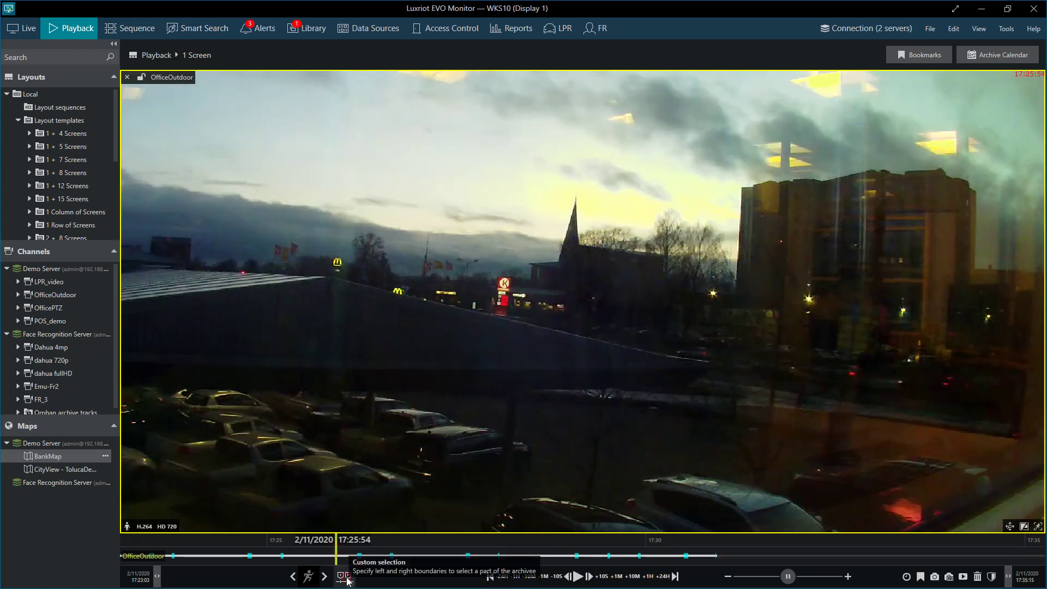
click(346, 578)
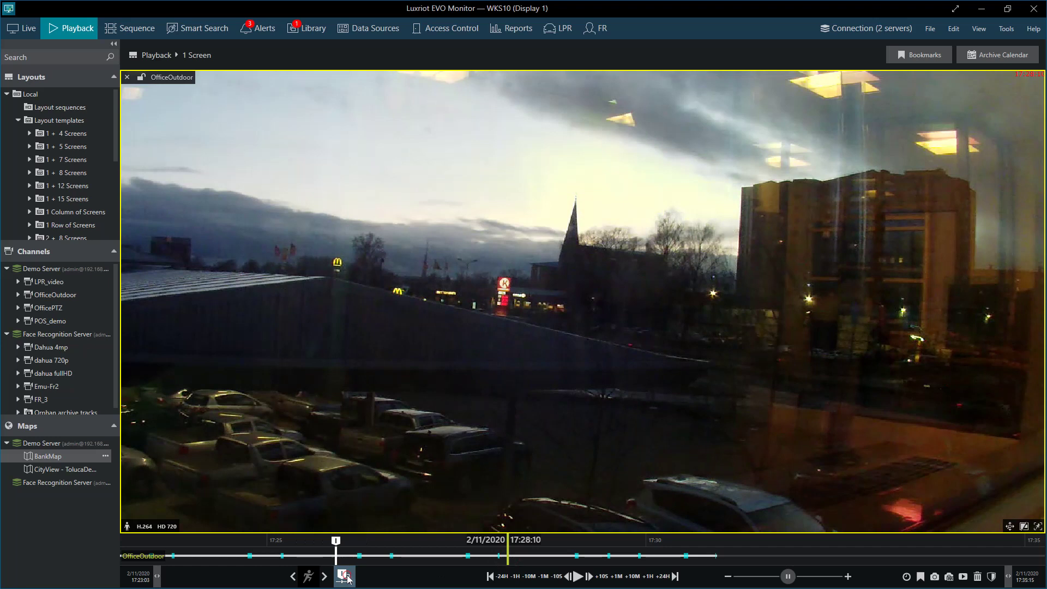
click(347, 578)
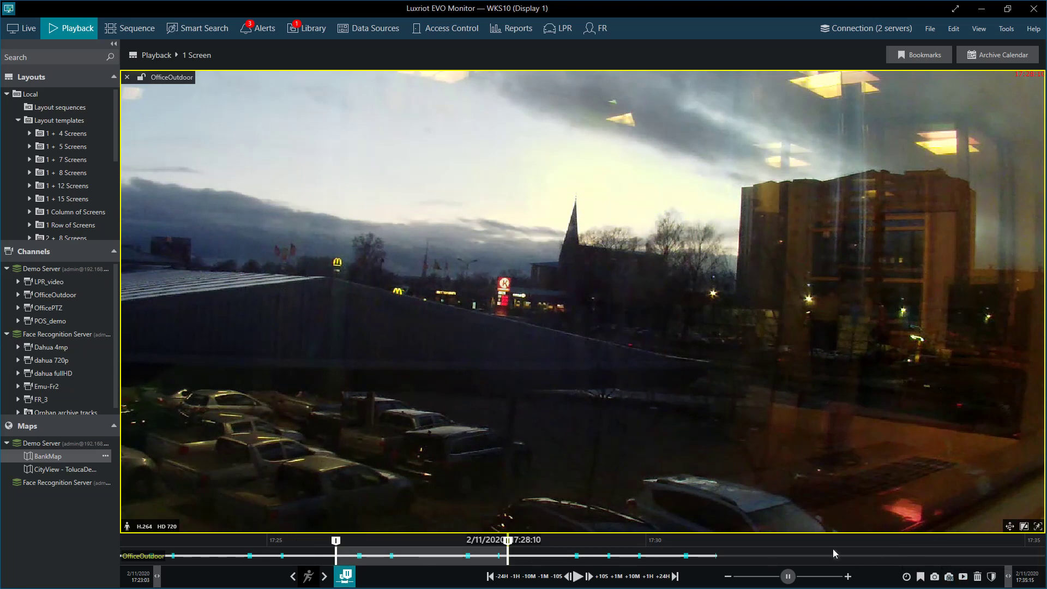
- Go to February 10, 2020, 18:00-19:00 in the archive calendar and skip to the next motion
click(998, 57)
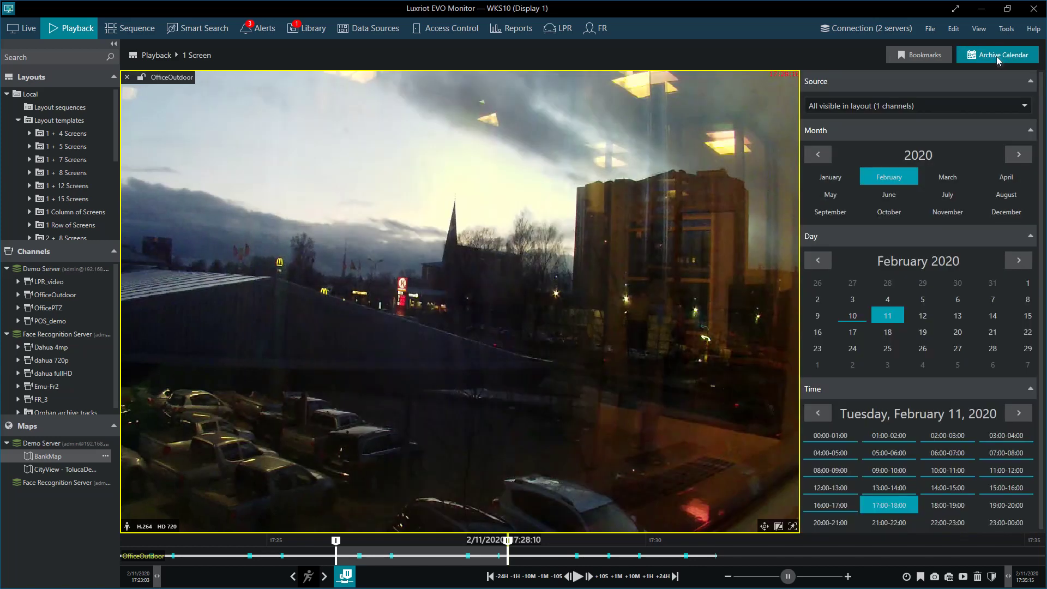
click(854, 319)
click(887, 321)
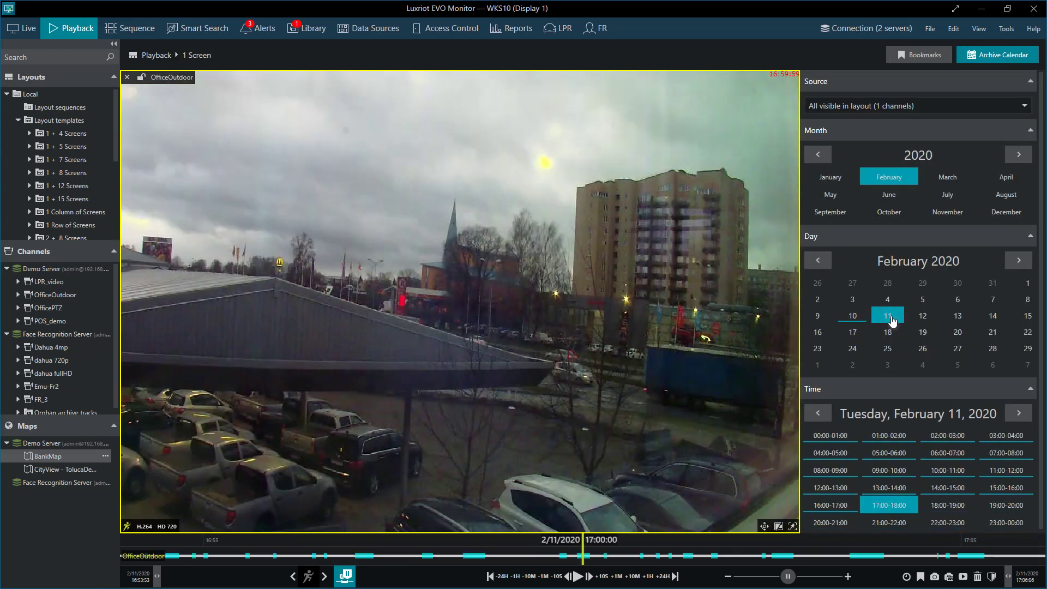
click(864, 321)
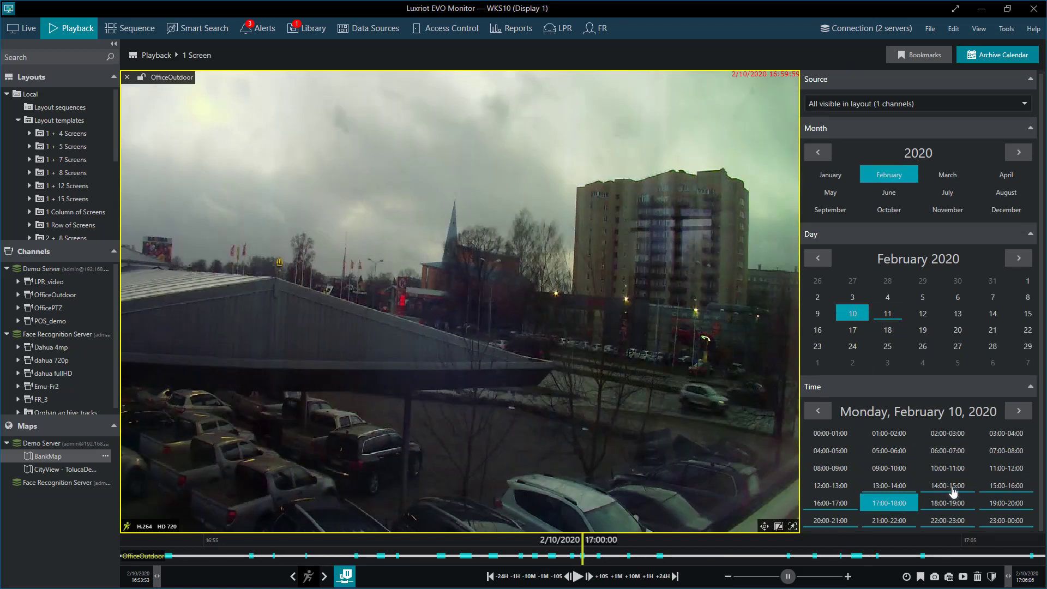
click(956, 506)
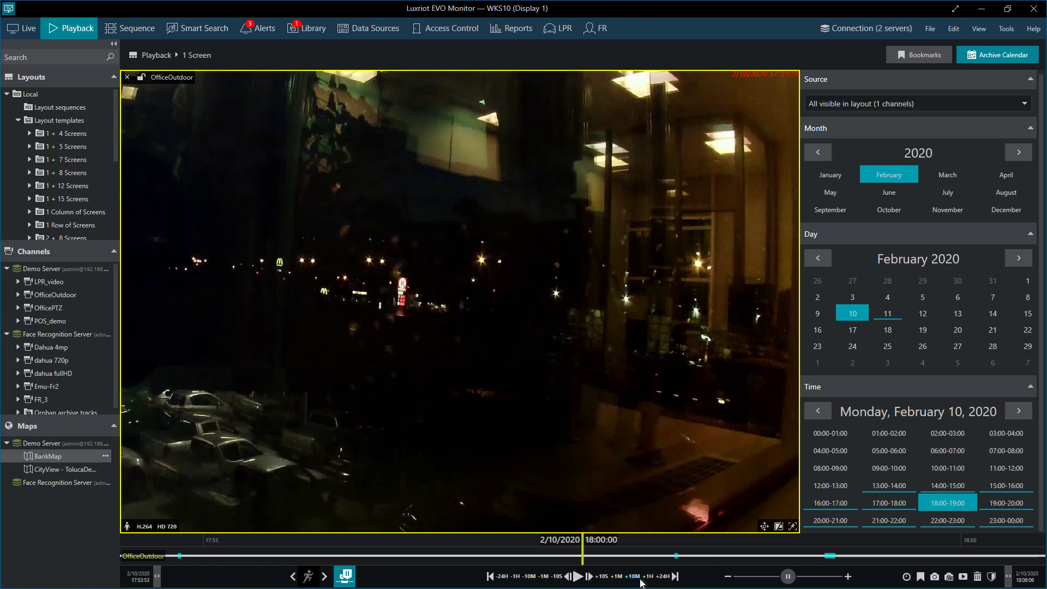
click(324, 577)
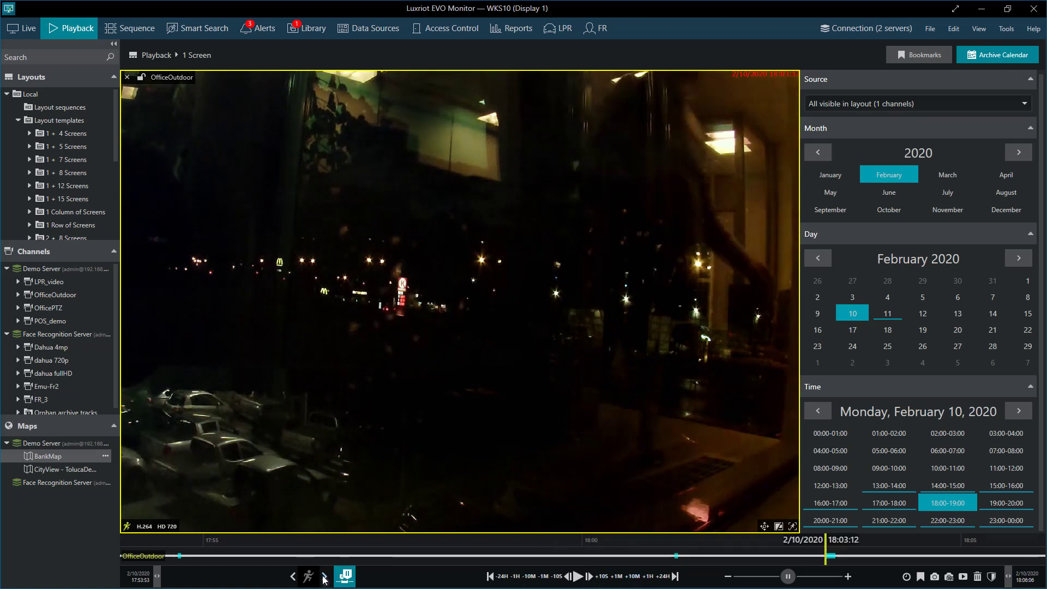
click(24, 27)
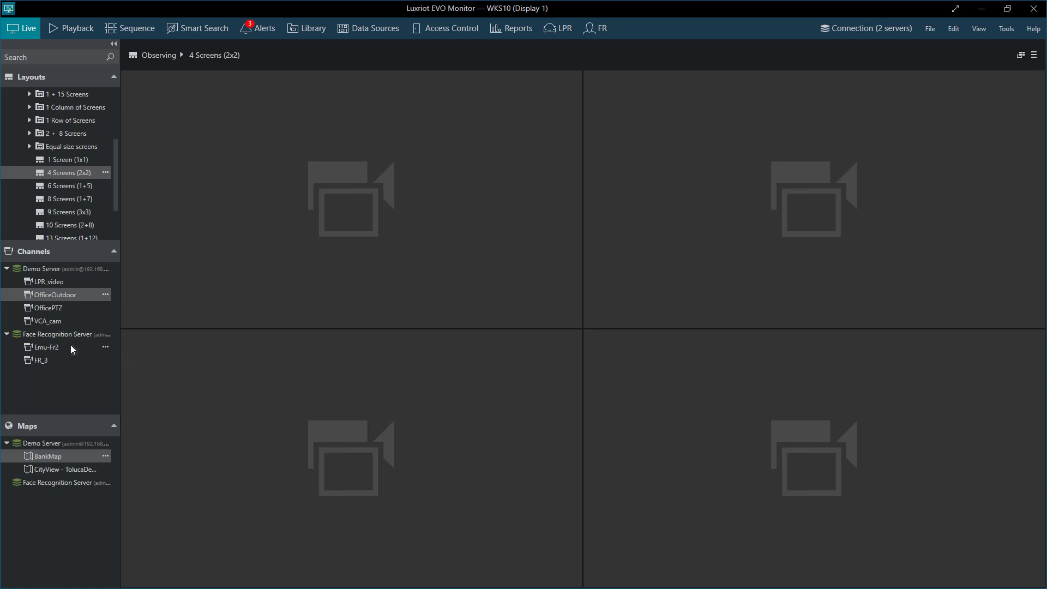
- Show the CityView map in the bottom-left screen and lock Door1 on the bank map
click(50, 467)
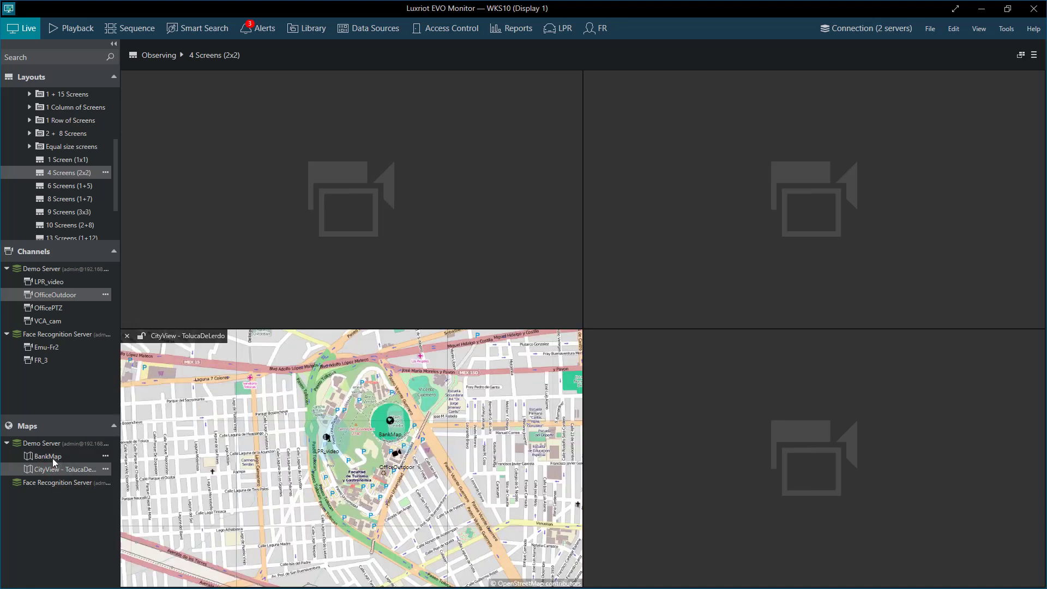
drag(53, 456, 206, 267)
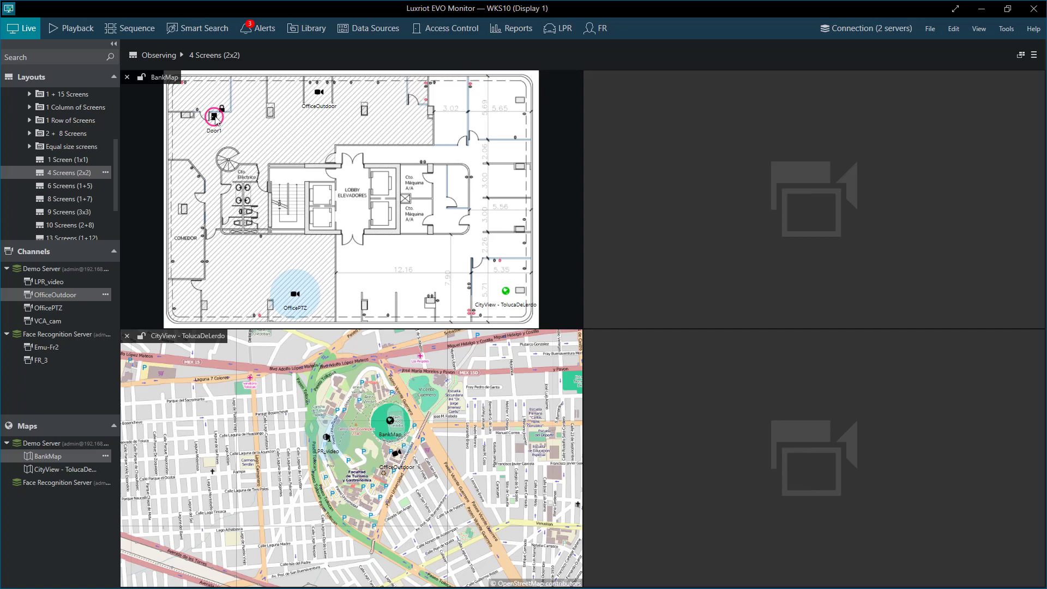
click(215, 119)
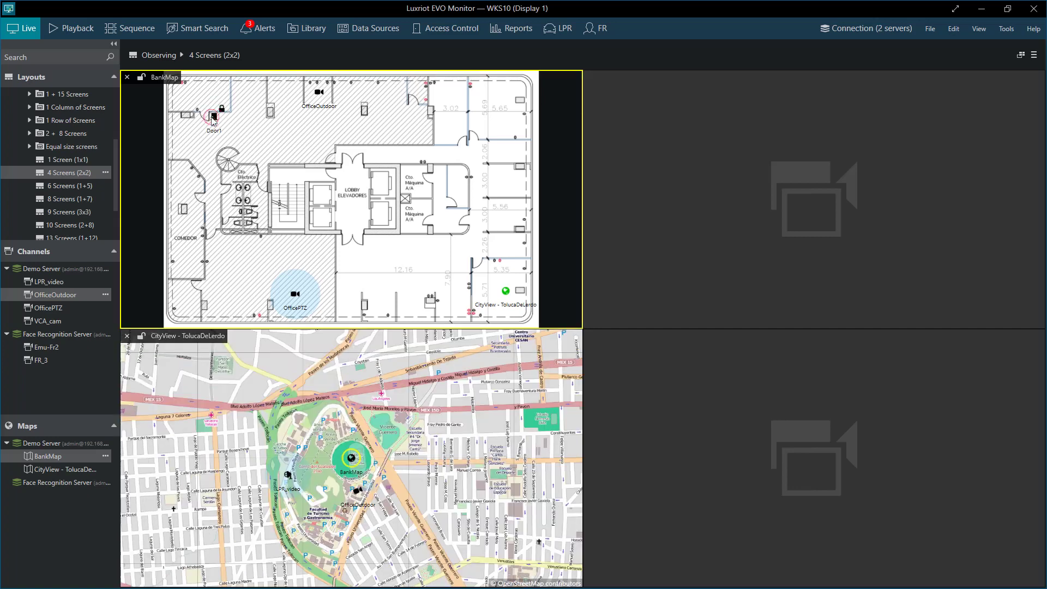
right_click(213, 121)
click(240, 127)
- Apply another Door1 lock option, show OfficeOutdoor top-right, and area-select cameras on the bank map
right_click(215, 120)
click(237, 150)
click(318, 96)
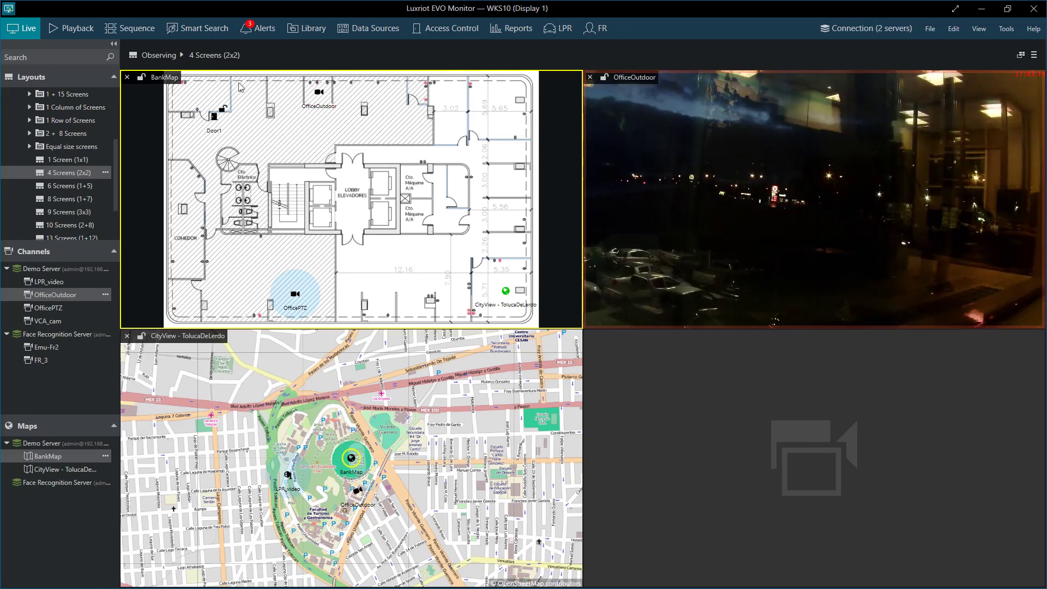
drag(236, 80, 364, 317)
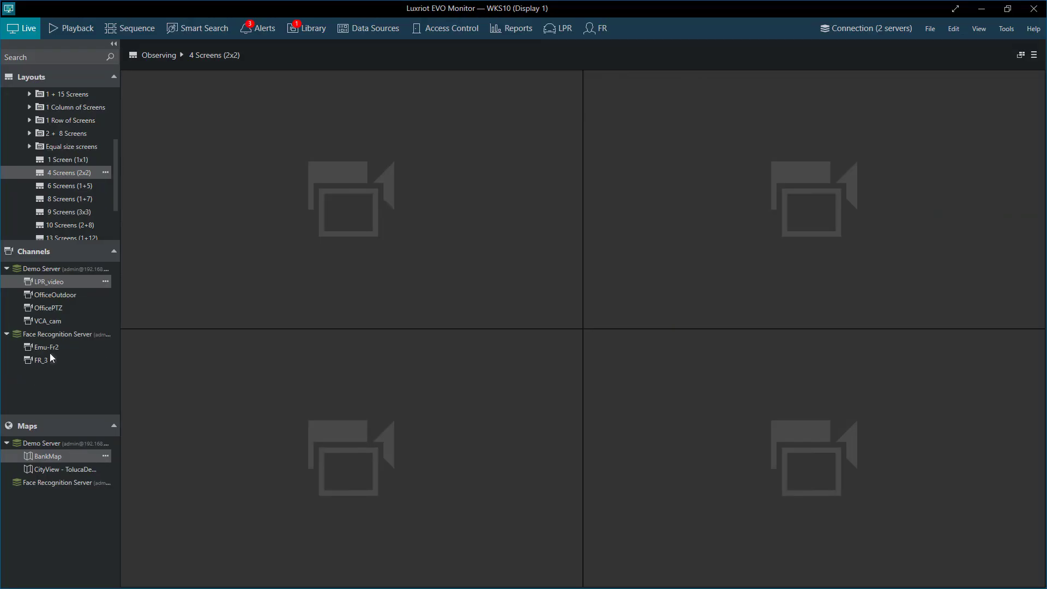
- Open OfficeOutdoor in the top-left screen and send it to motion Smart Search
double_click(61, 294)
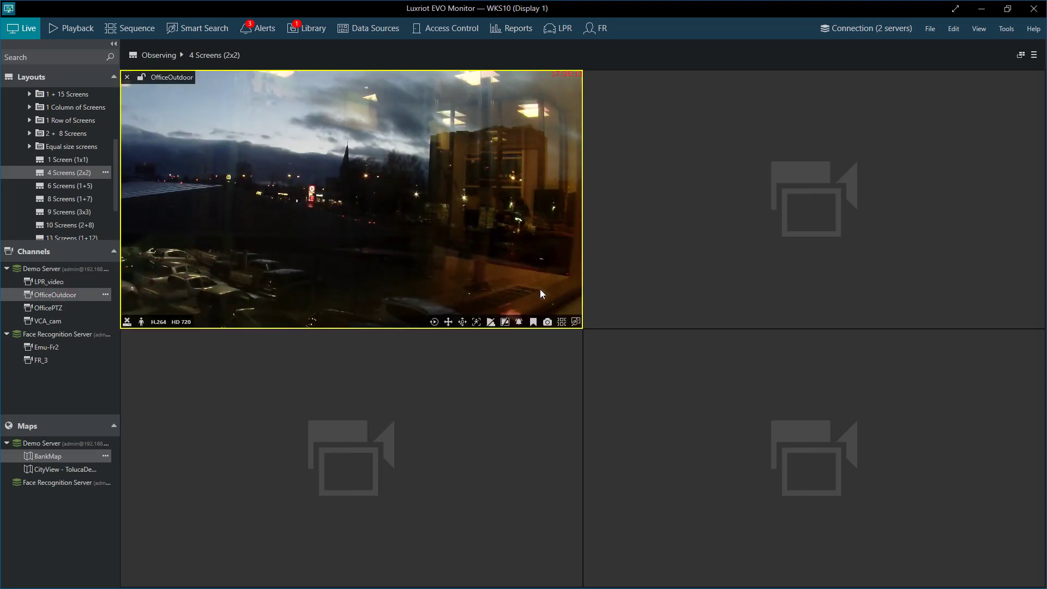
click(576, 322)
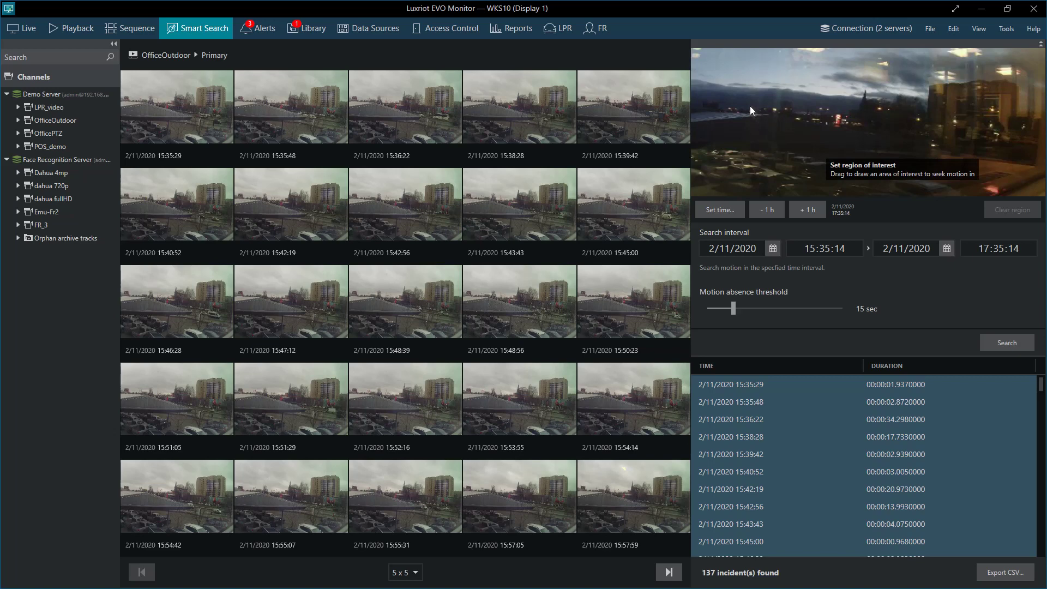
- Extend the motion region of interest, raise the absence threshold to 45 sec, and rerun the search
drag(748, 97, 834, 155)
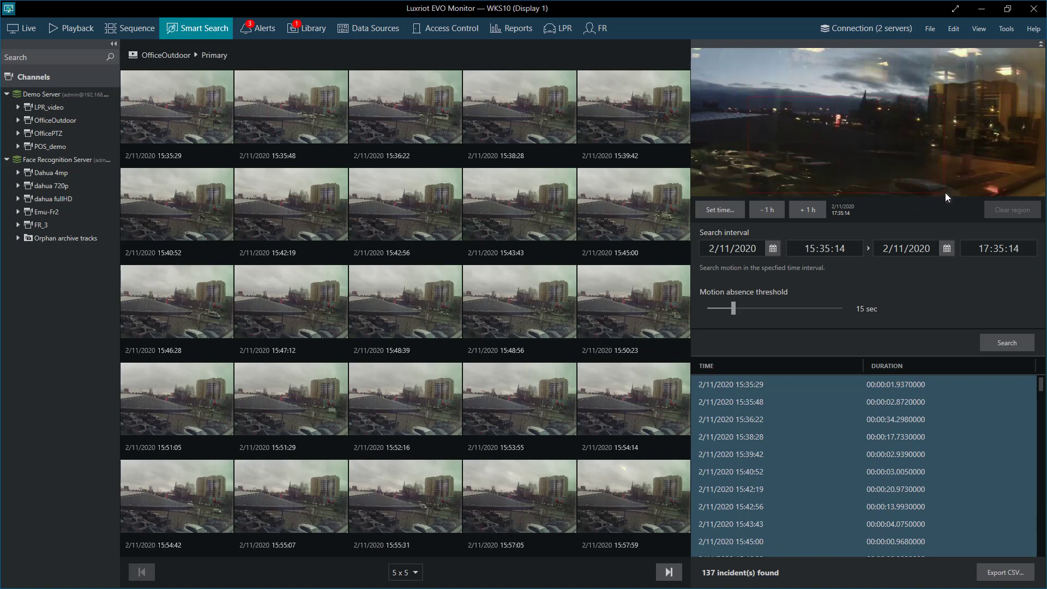
drag(944, 192, 944, 192)
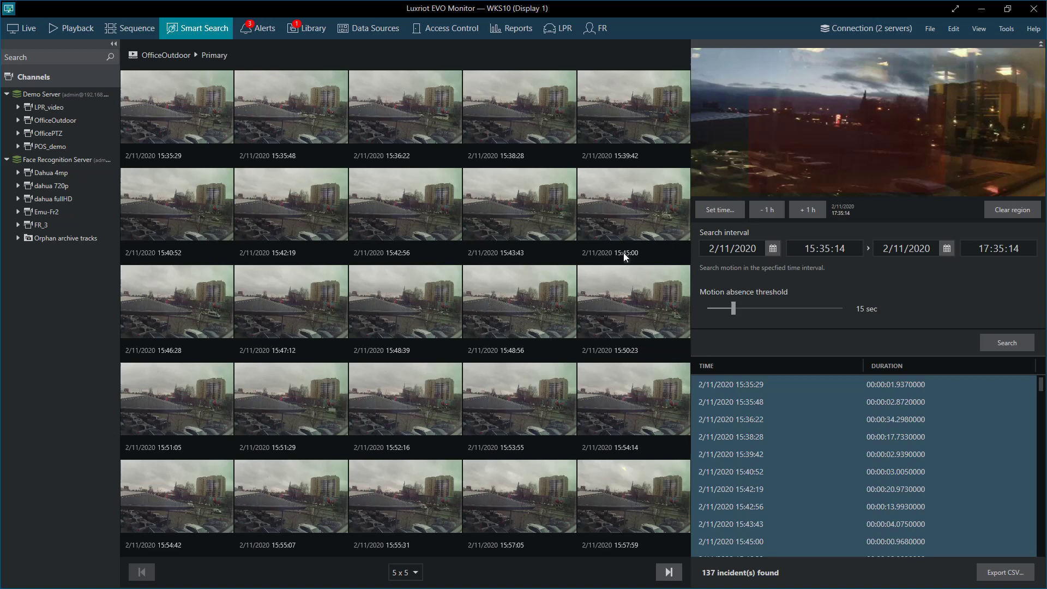
drag(709, 142, 770, 192)
mouse_move(733, 313)
mouse_down()
mouse_move(724, 311)
mouse_move(808, 316)
mouse_up()
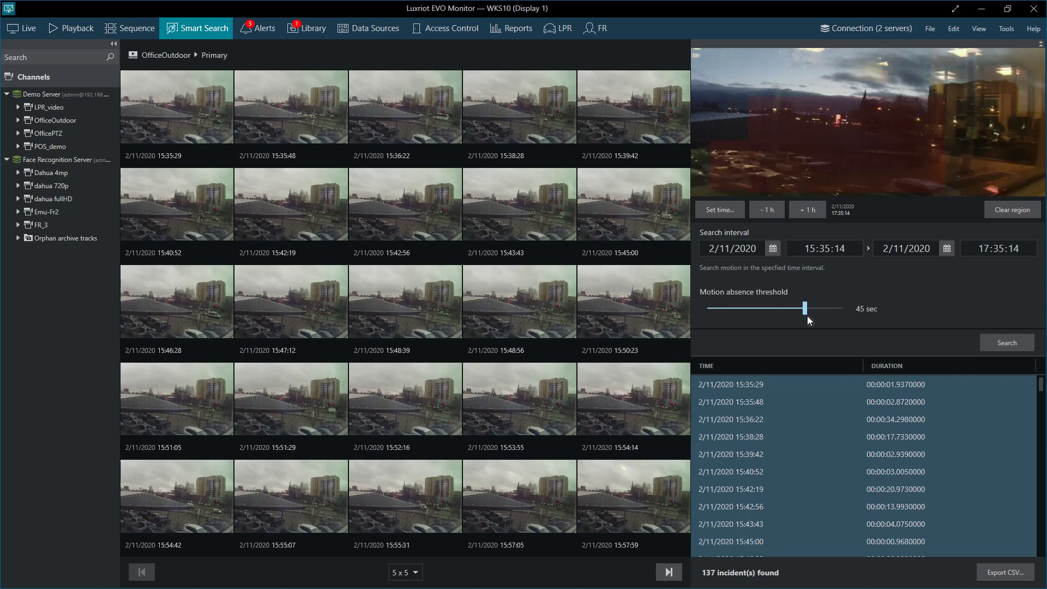
click(1005, 341)
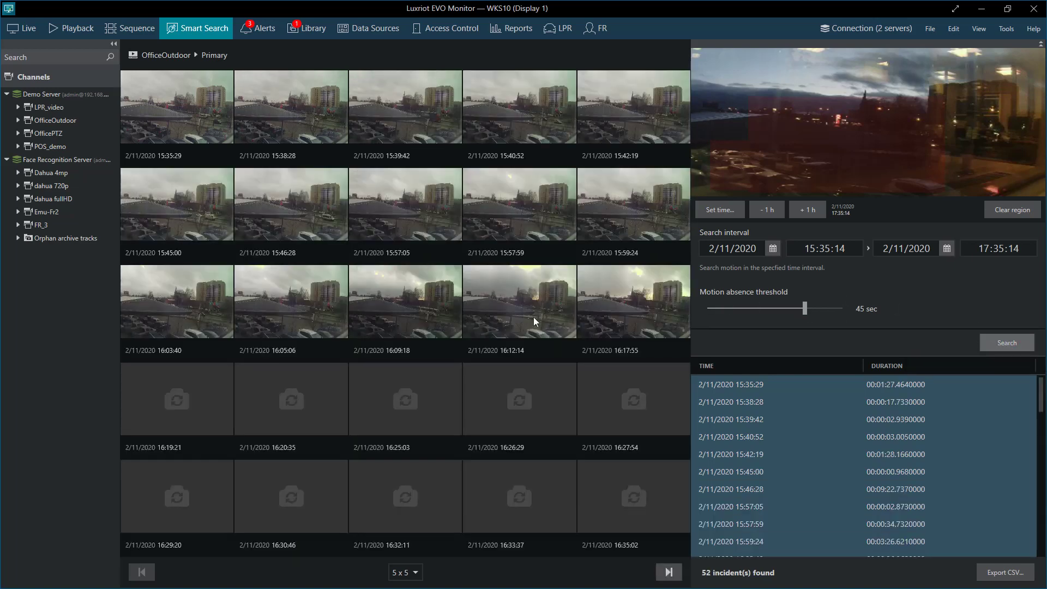
- Show results in a 3x3 grid, cancel exporting the 15:42:19 incident, and return to Live
click(404, 572)
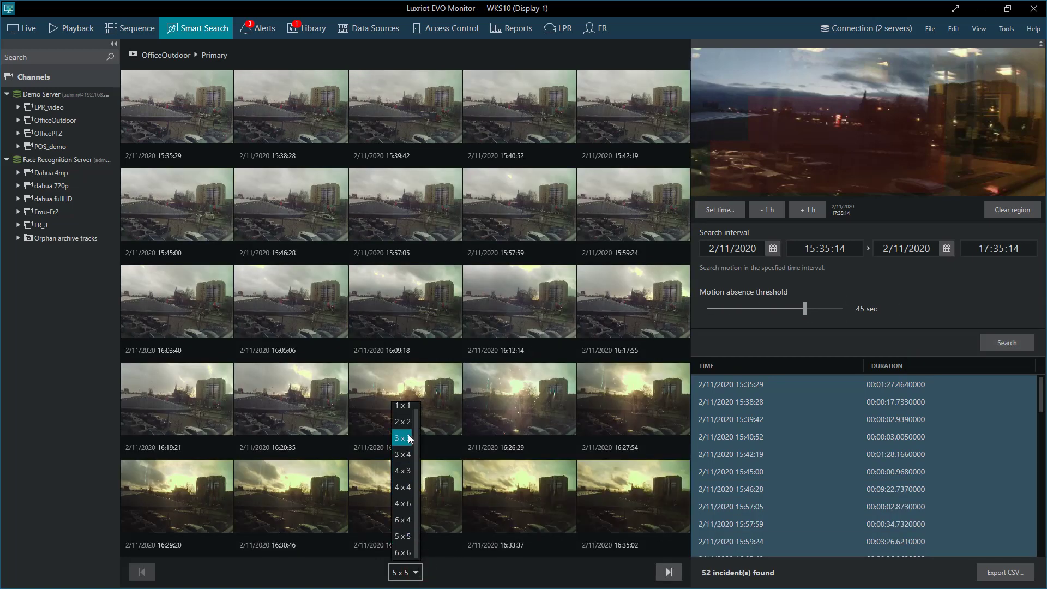
click(408, 434)
click(384, 329)
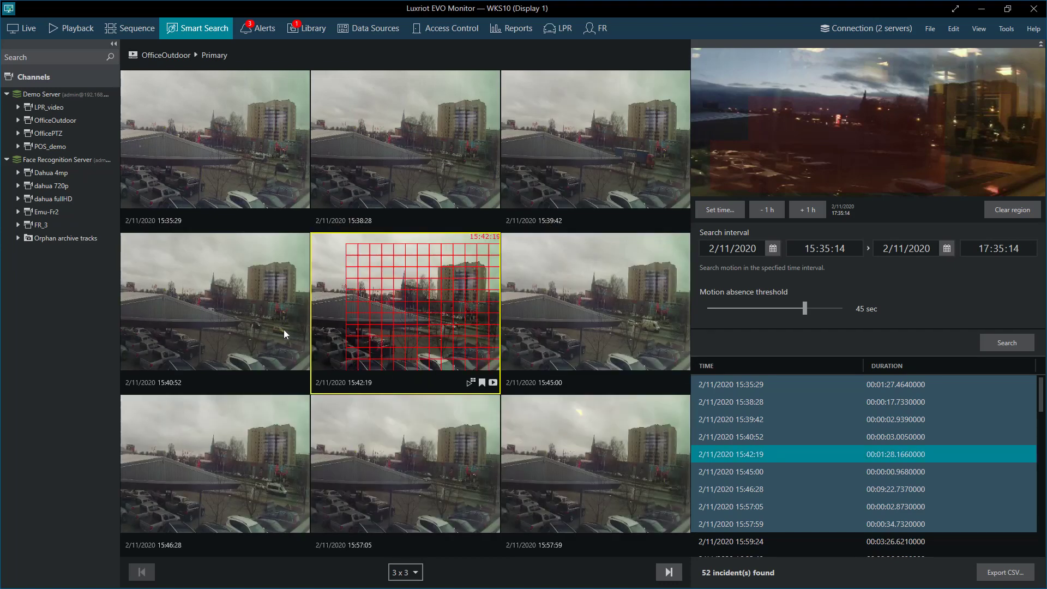
click(493, 382)
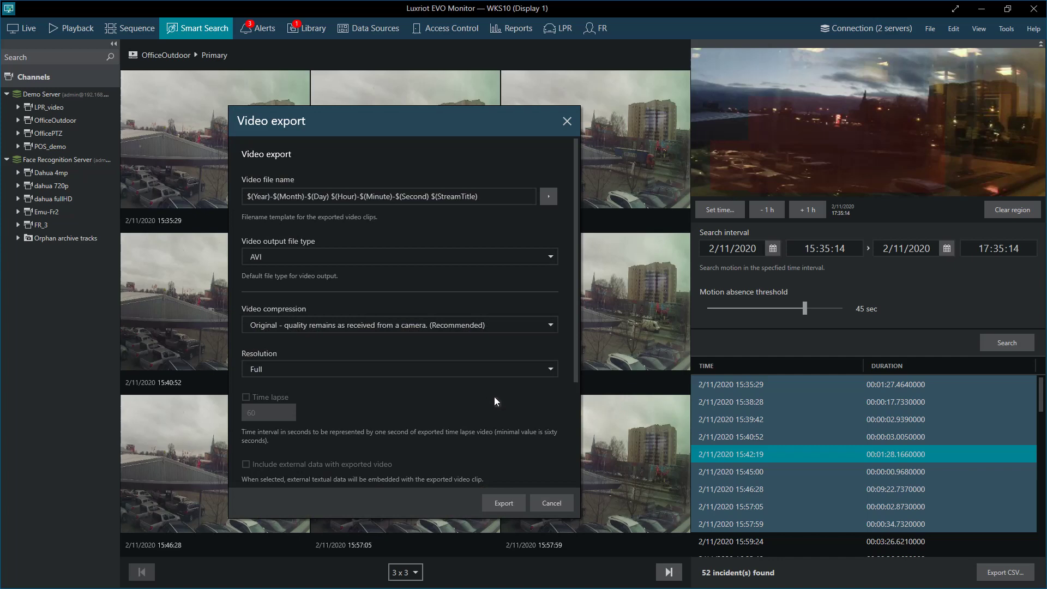
click(567, 503)
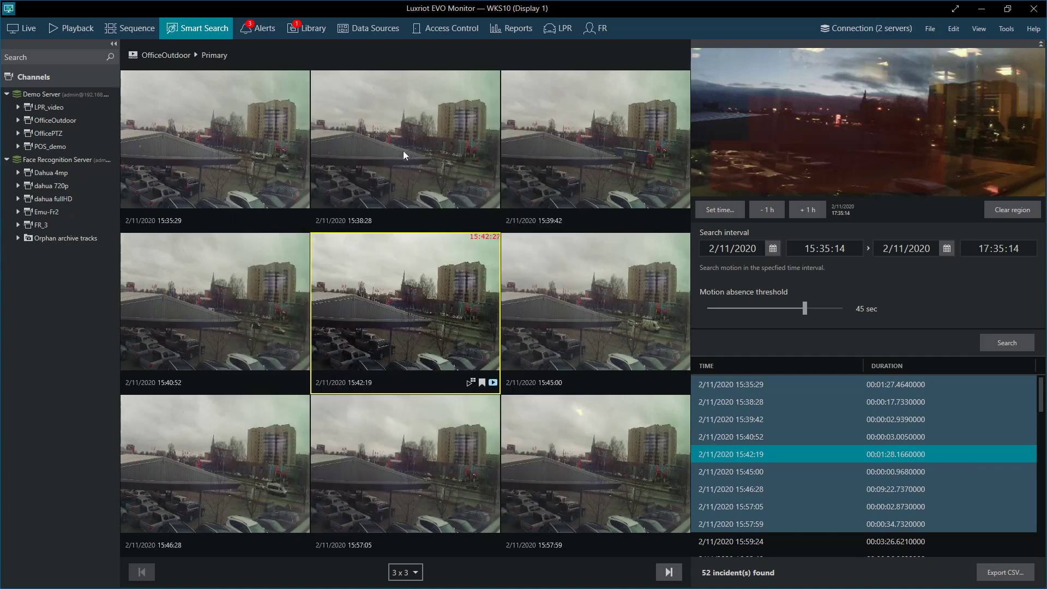
click(25, 30)
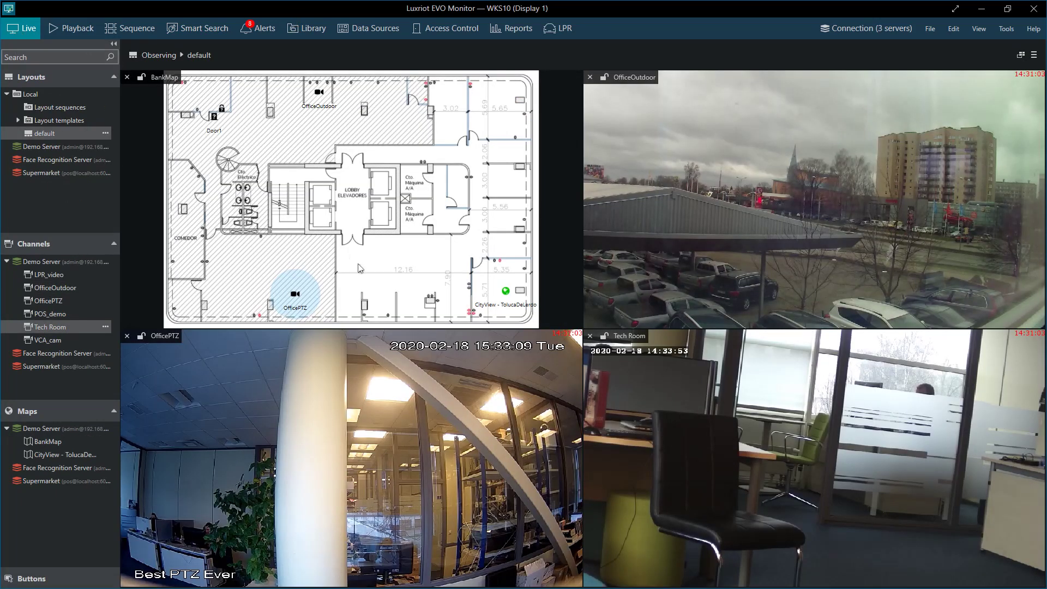
- Select the Tech Room camera tile in the live layout
click(773, 441)
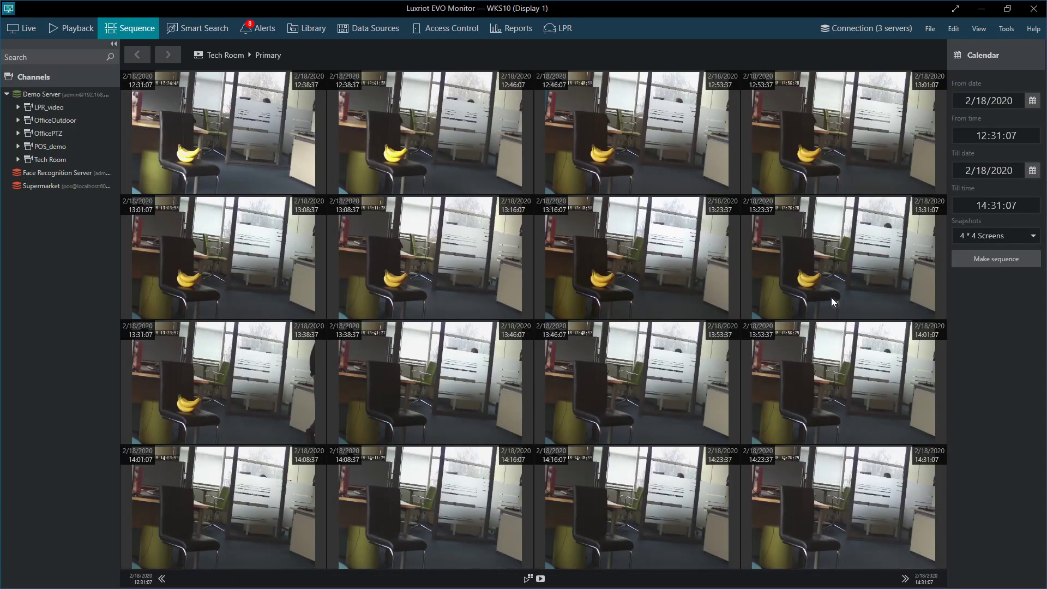
- Build a finer sequence from the Tech Room snapshots between 13:31 and 13:46
click(245, 385)
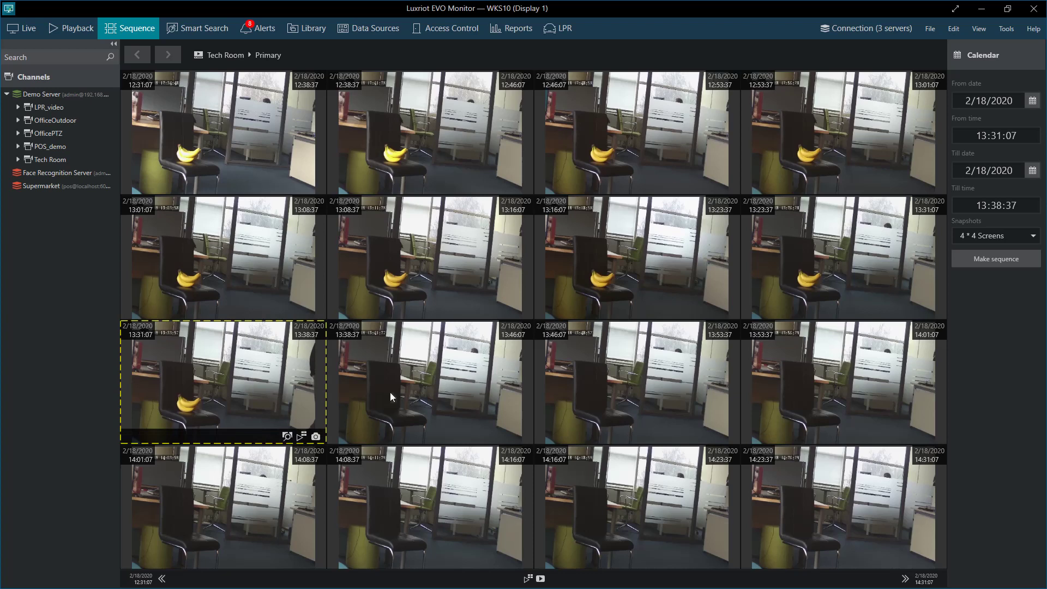
shift+click(438, 399)
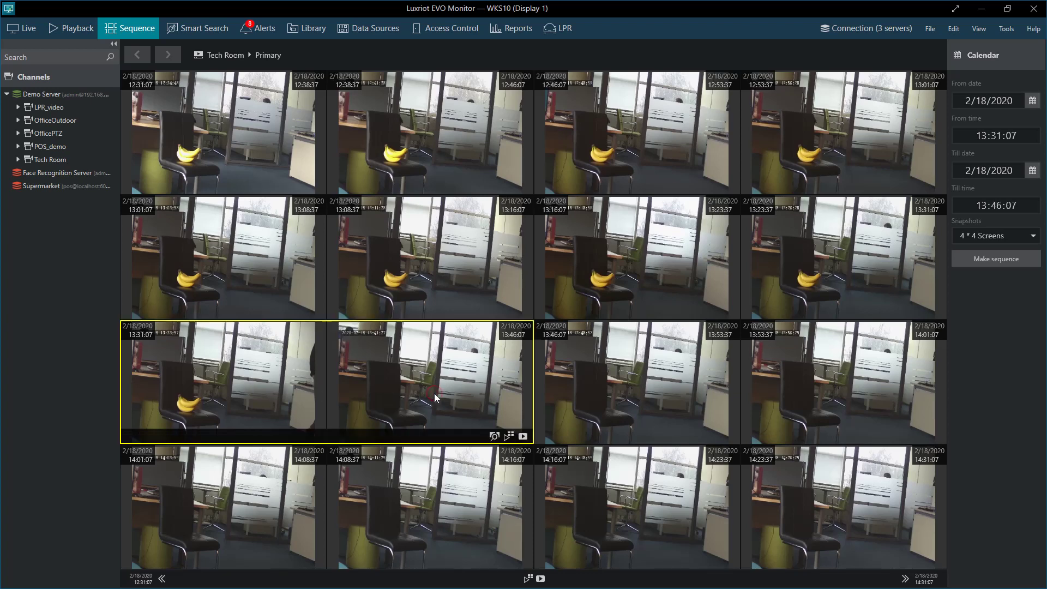
click(492, 436)
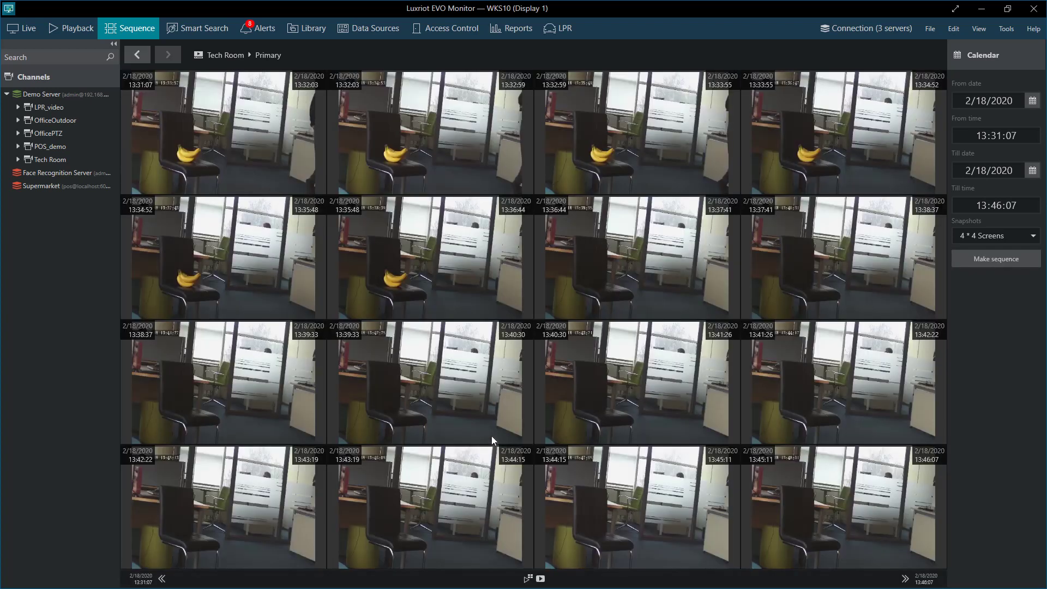
- Select the 13:35:48–13:37:41 snapshots, dismiss the warning, and play that stretch back
click(462, 279)
shift+click(628, 285)
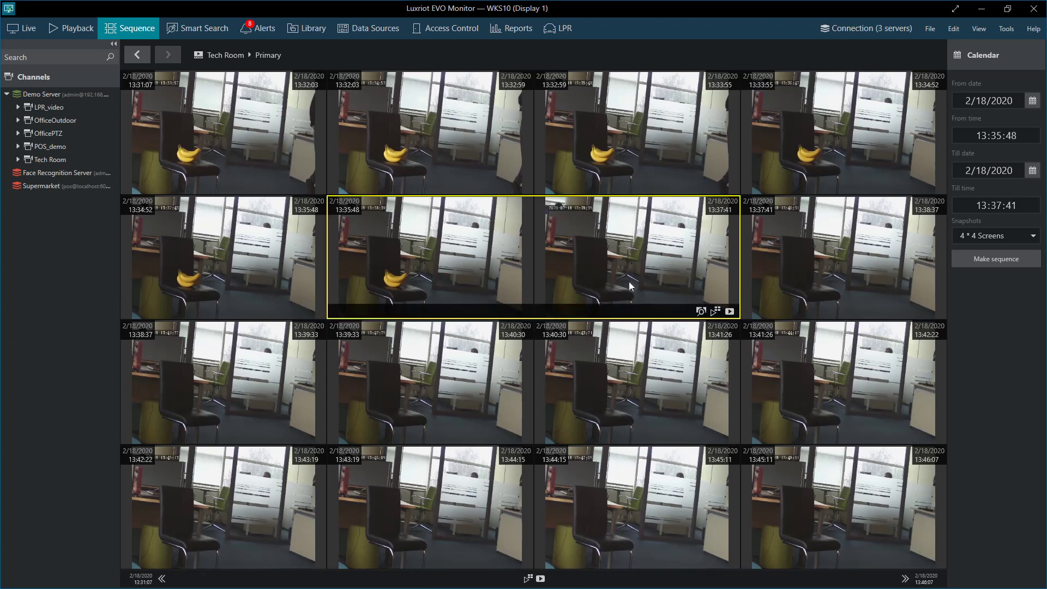
click(701, 311)
click(599, 325)
click(716, 312)
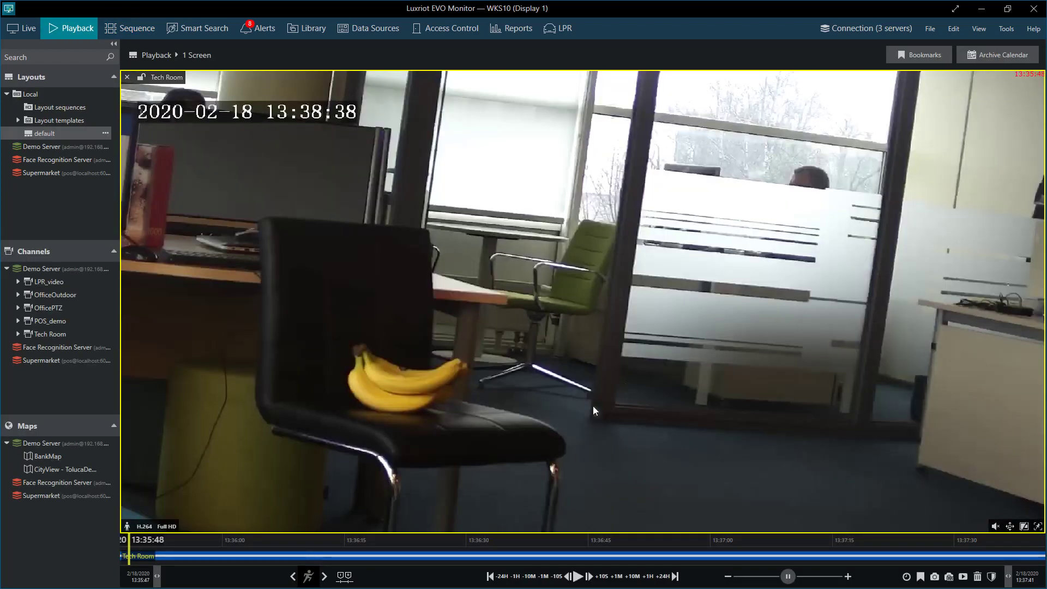
- Play the Tech Room recording at 2x speed, then go back to the Sequence grid
click(579, 576)
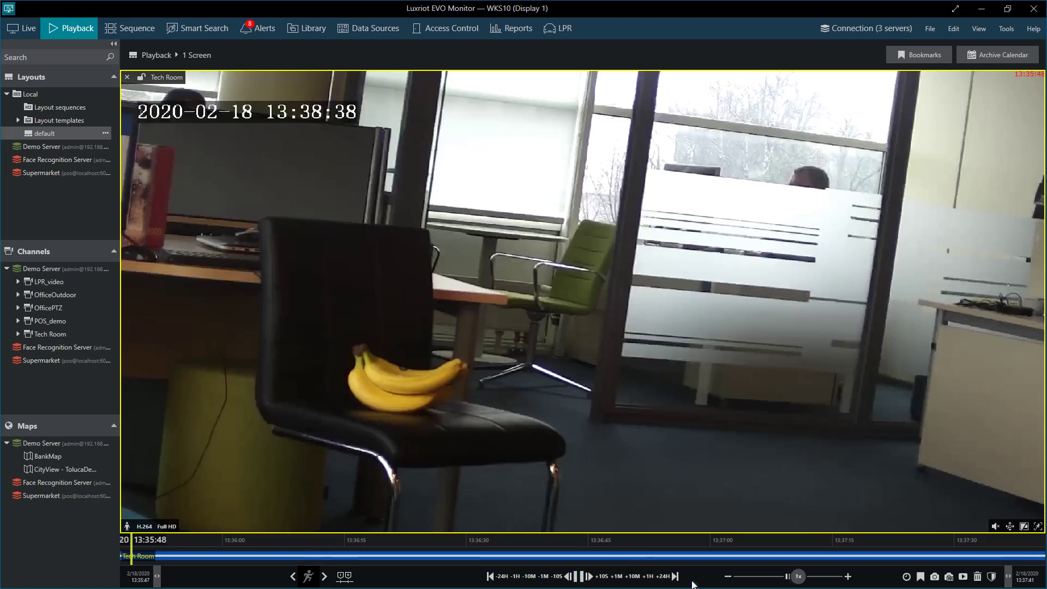
click(805, 579)
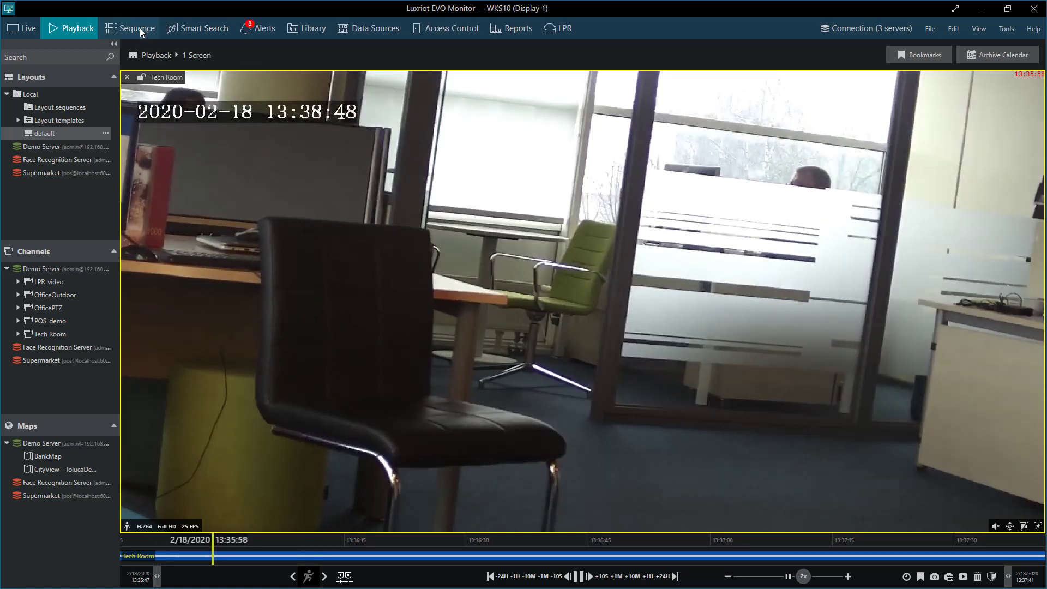
click(140, 28)
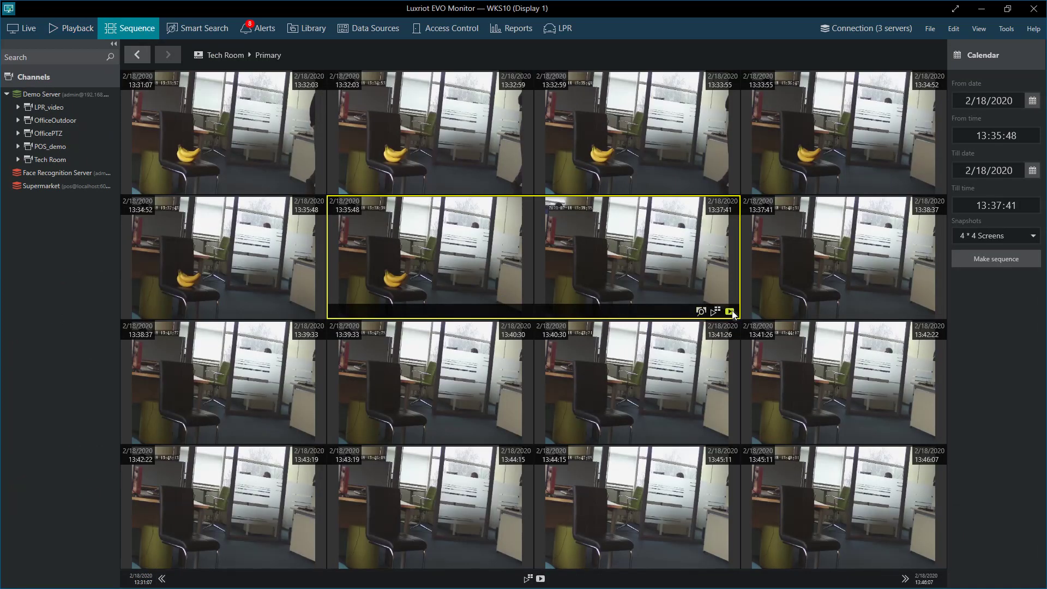
- Export the 13:35:48–13:37:41 Tech Room clip as video, then page through snapshots to 13:16–13:31
click(730, 311)
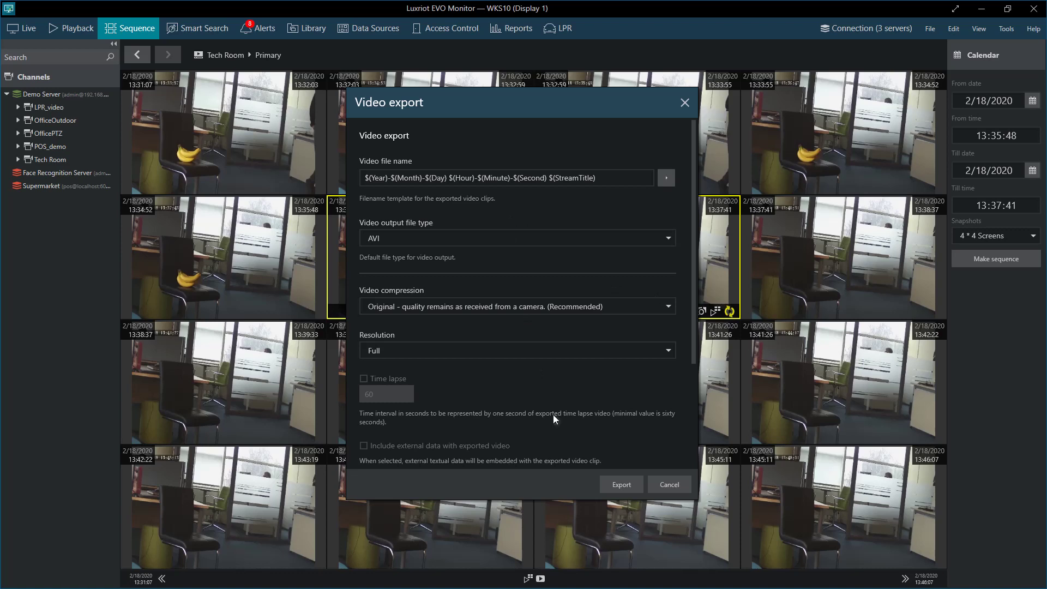
click(621, 484)
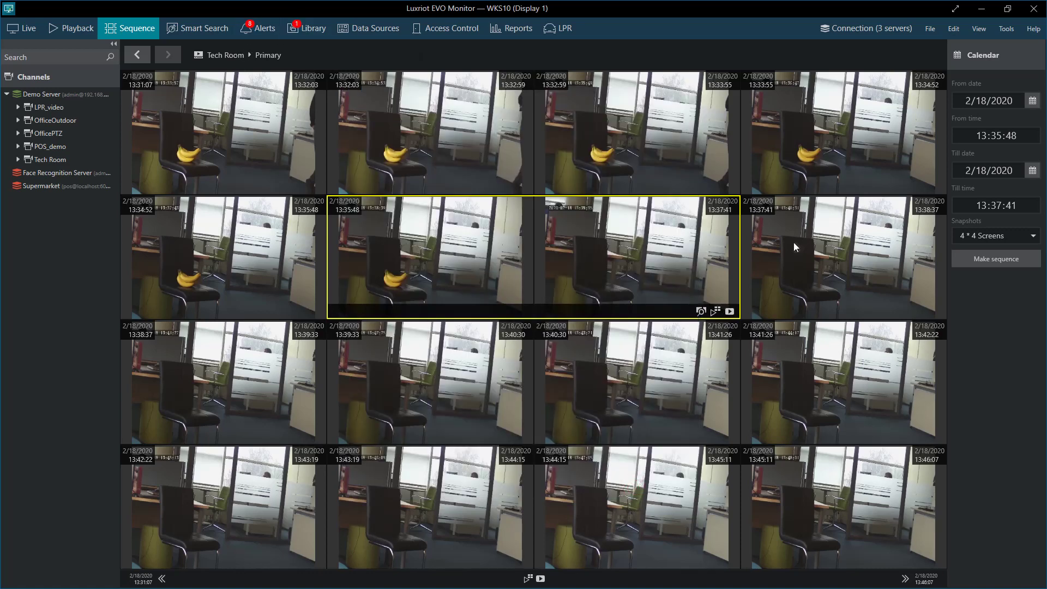
click(905, 579)
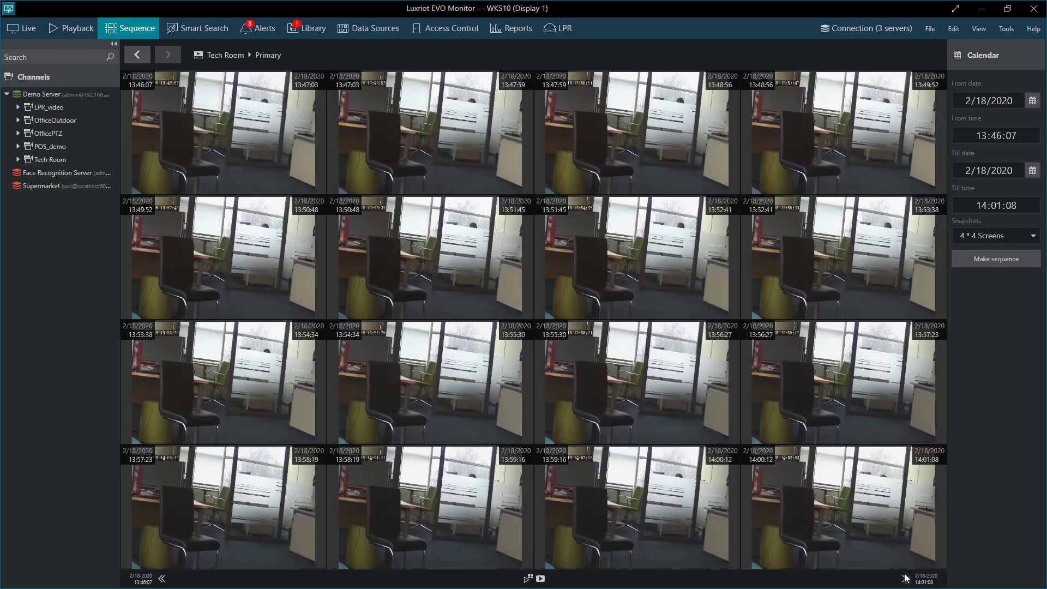
click(163, 580)
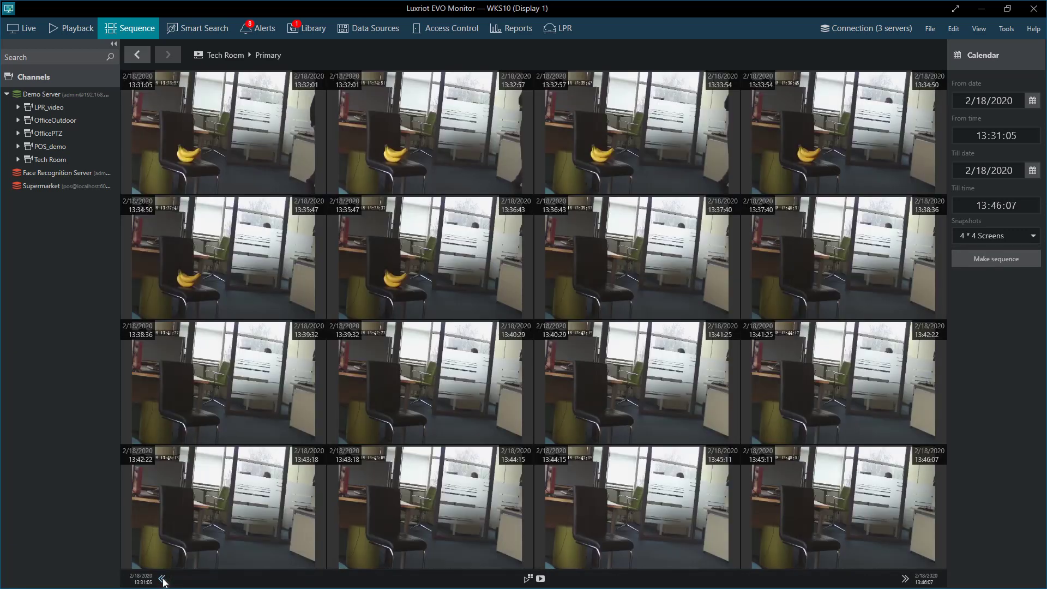
click(163, 579)
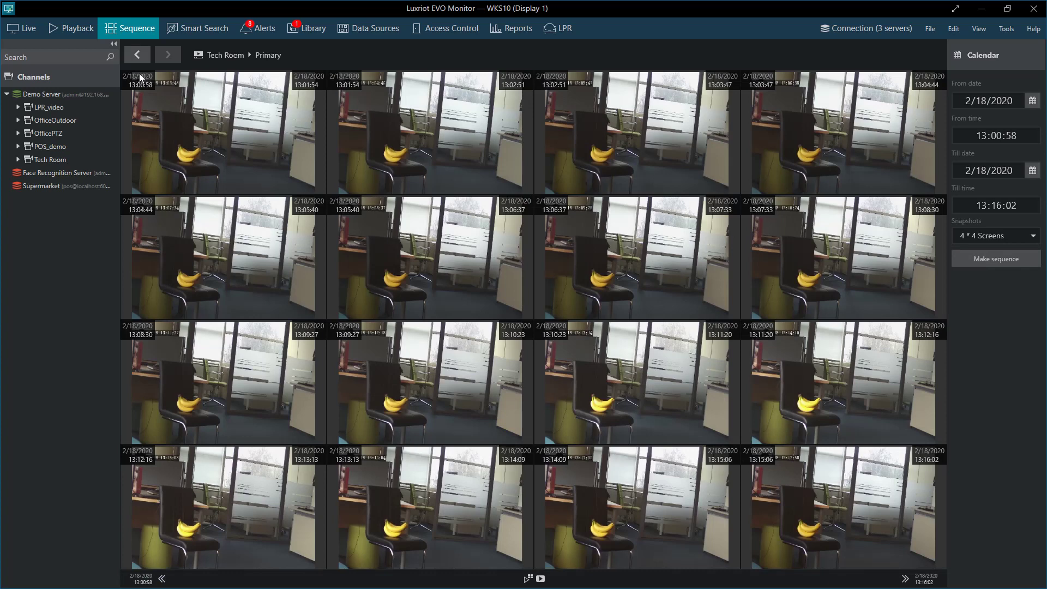
click(130, 56)
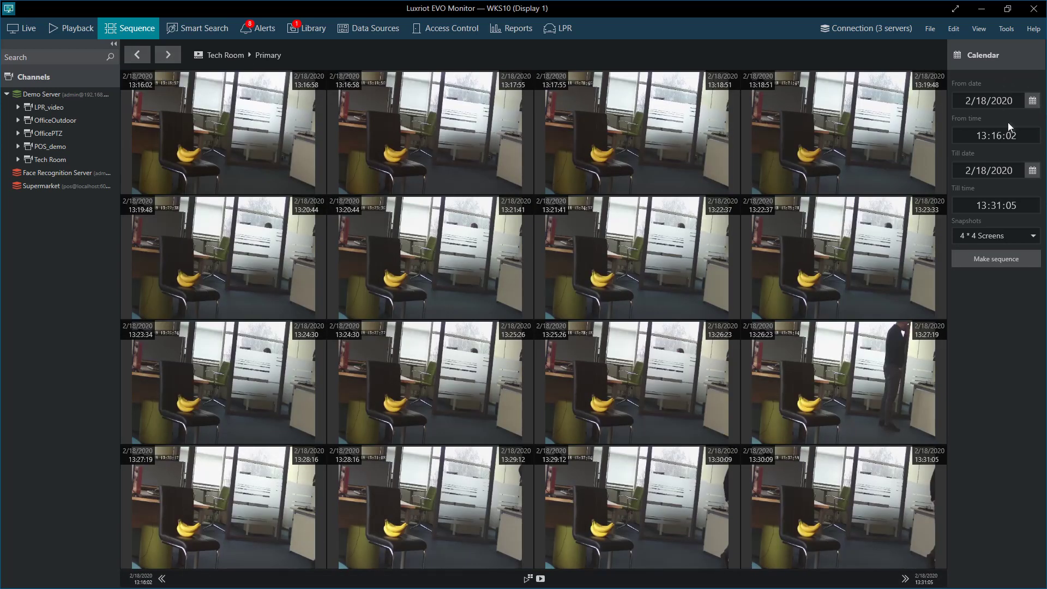
click(979, 100)
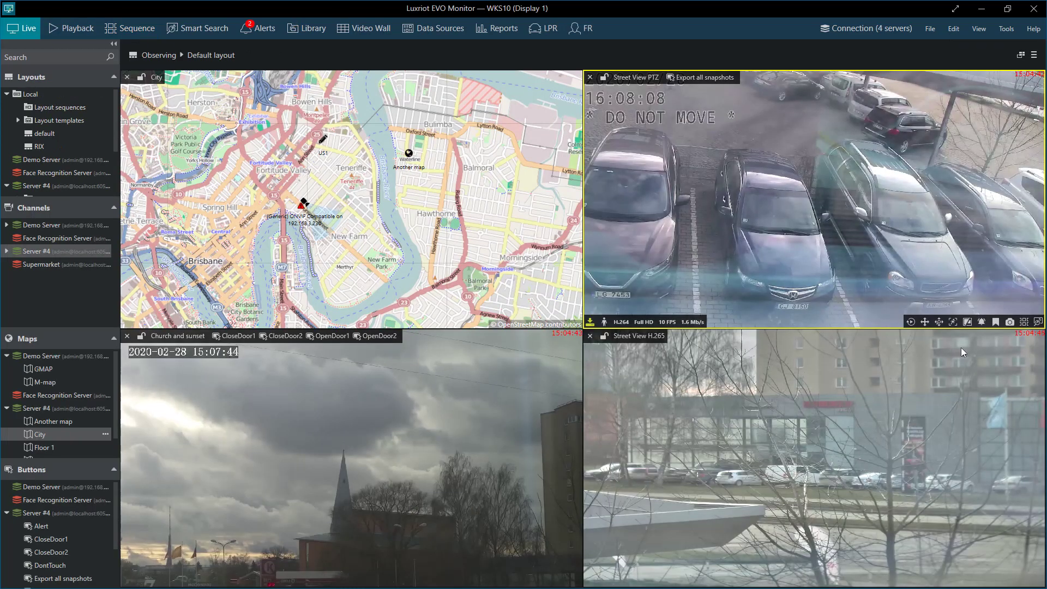
- Bookmark Street View PTZ as 'Food truck left' with Low severity
click(994, 321)
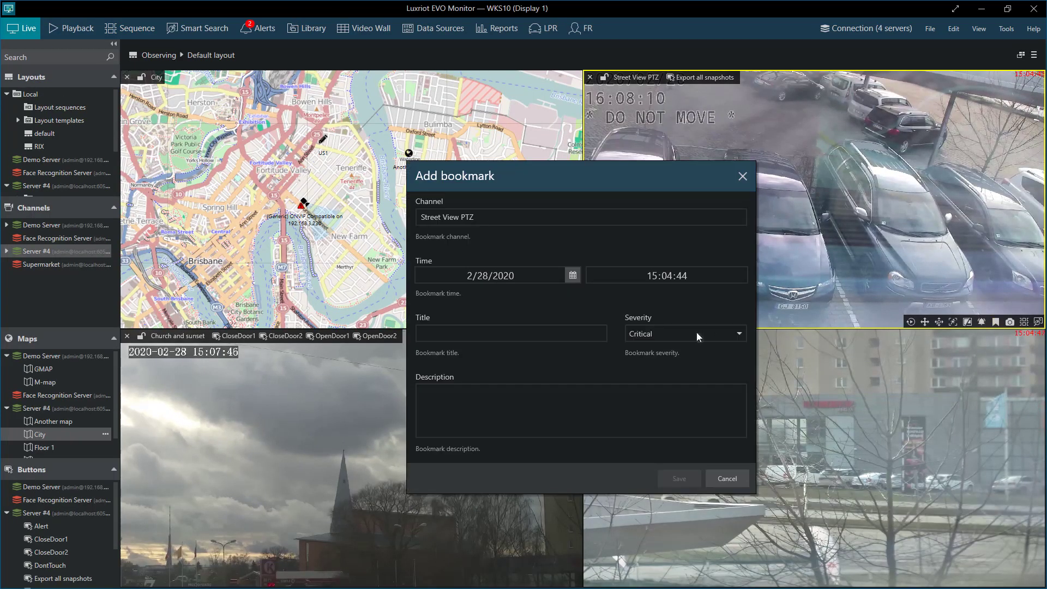
click(527, 337)
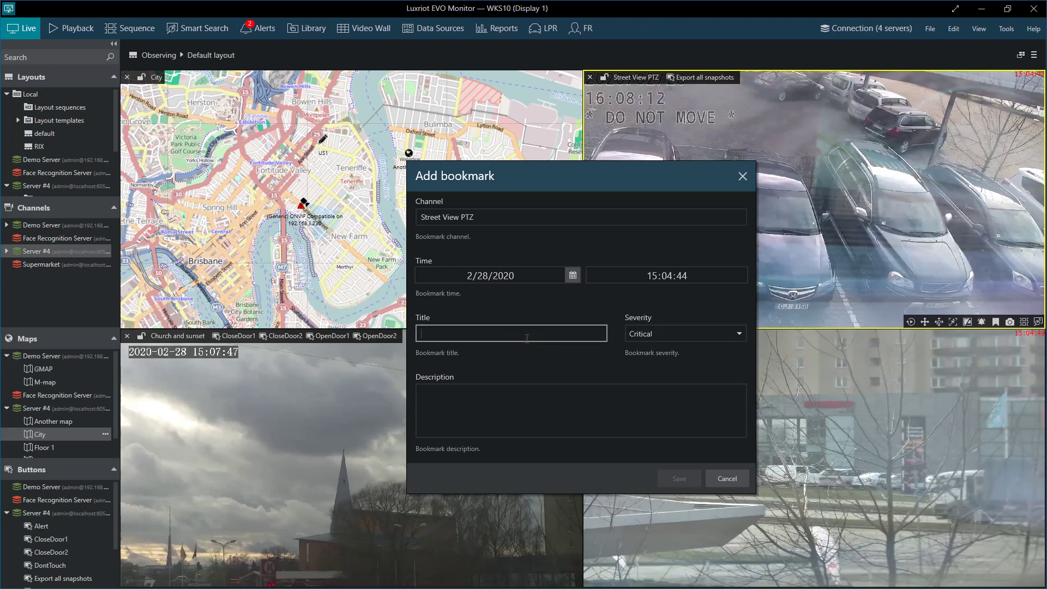
text(Food truc)
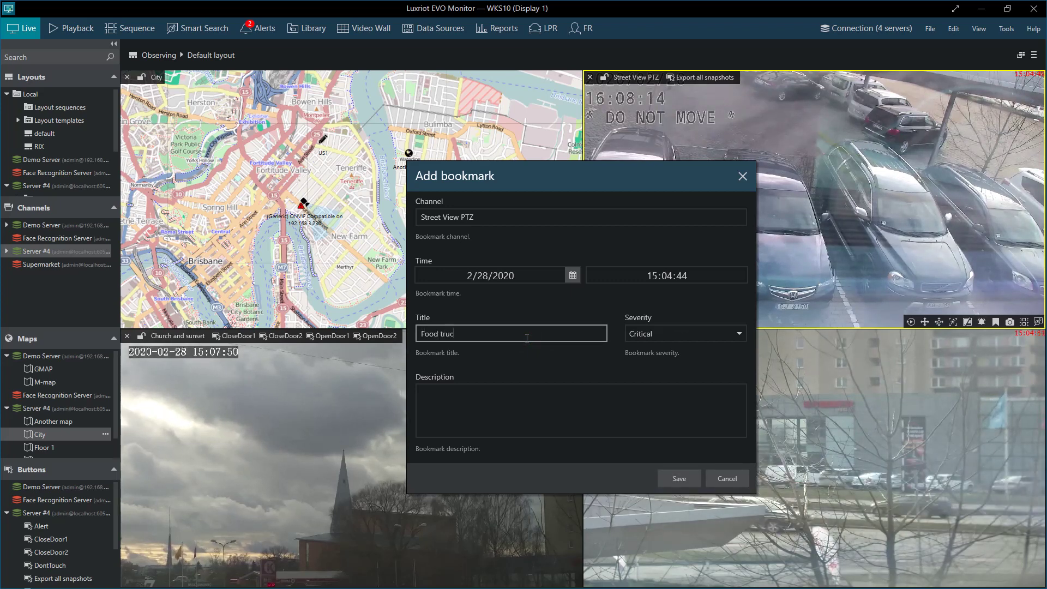
text(k left)
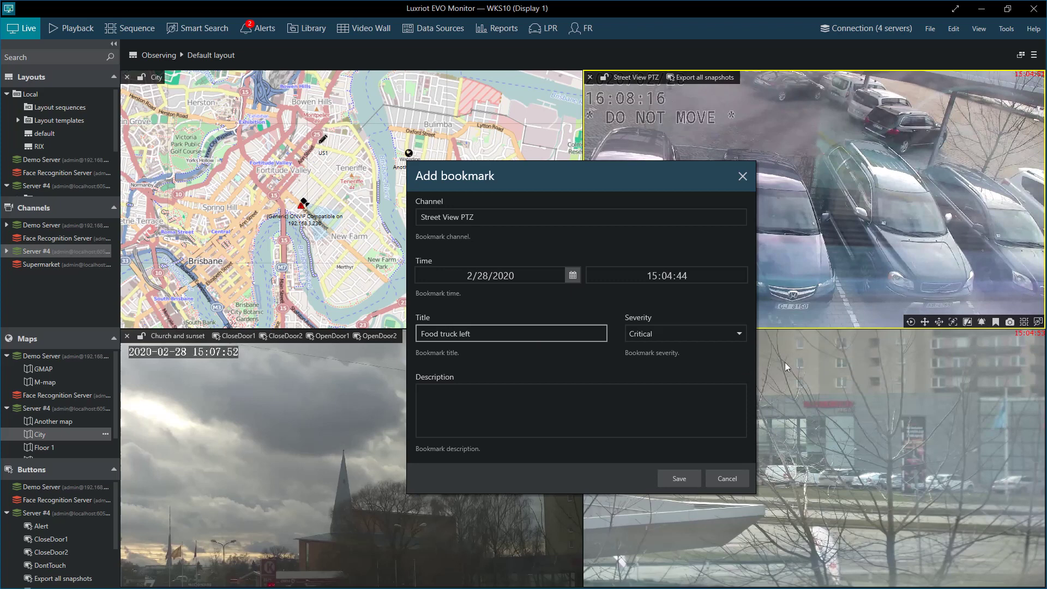
click(666, 332)
click(668, 404)
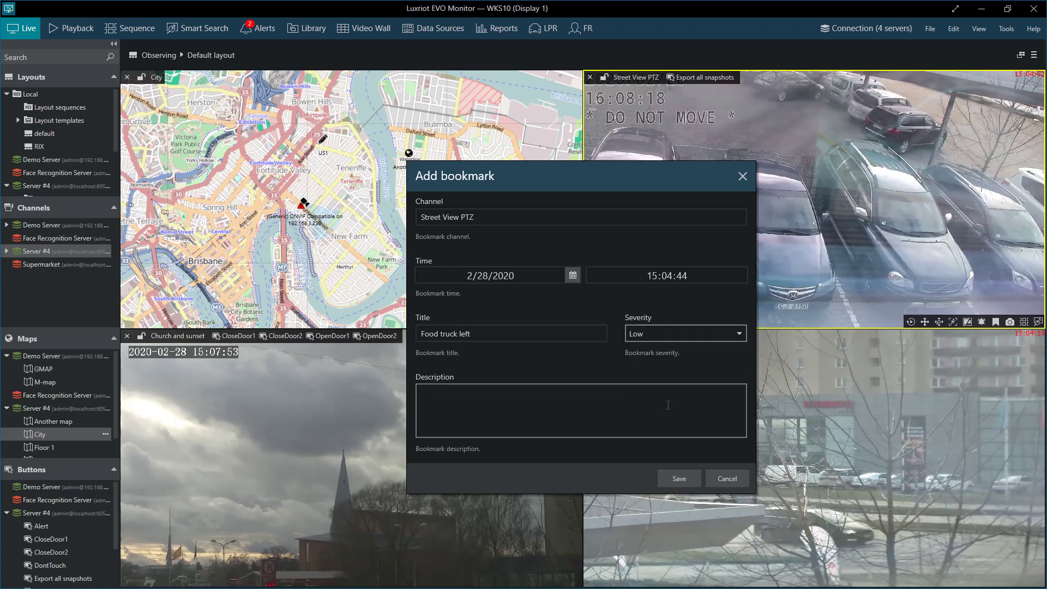
click(672, 475)
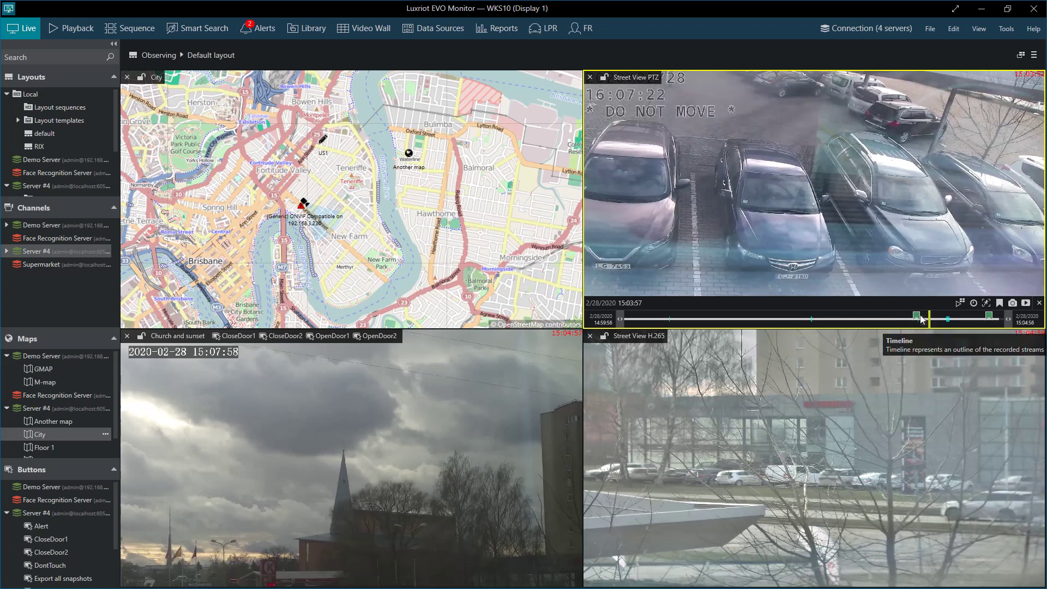
- Review the 'Food truck arrived' bookmark's details, close them, and switch to Playback
click(917, 318)
double_click(917, 318)
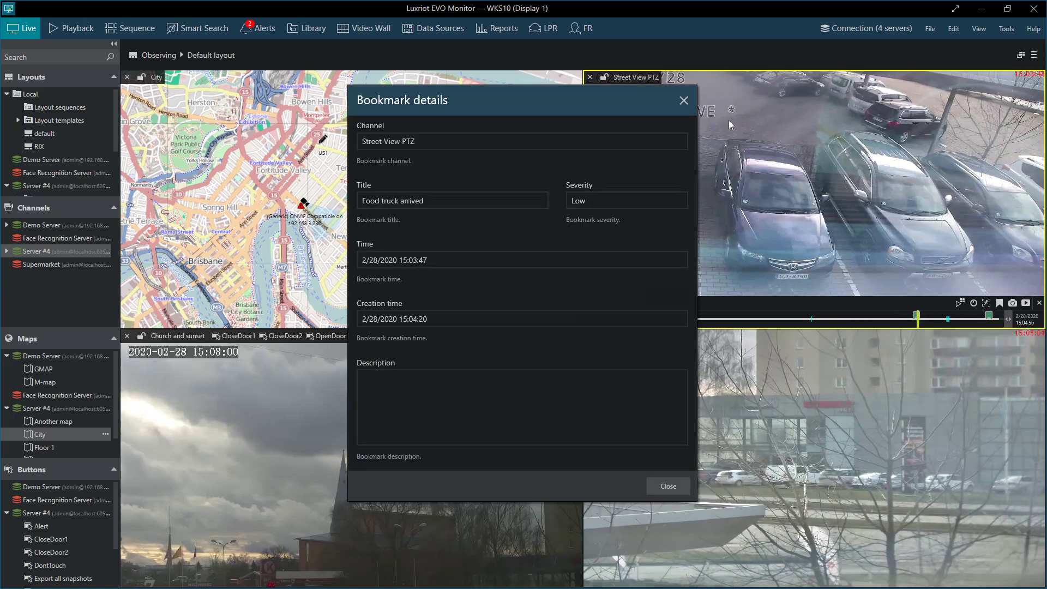
click(684, 102)
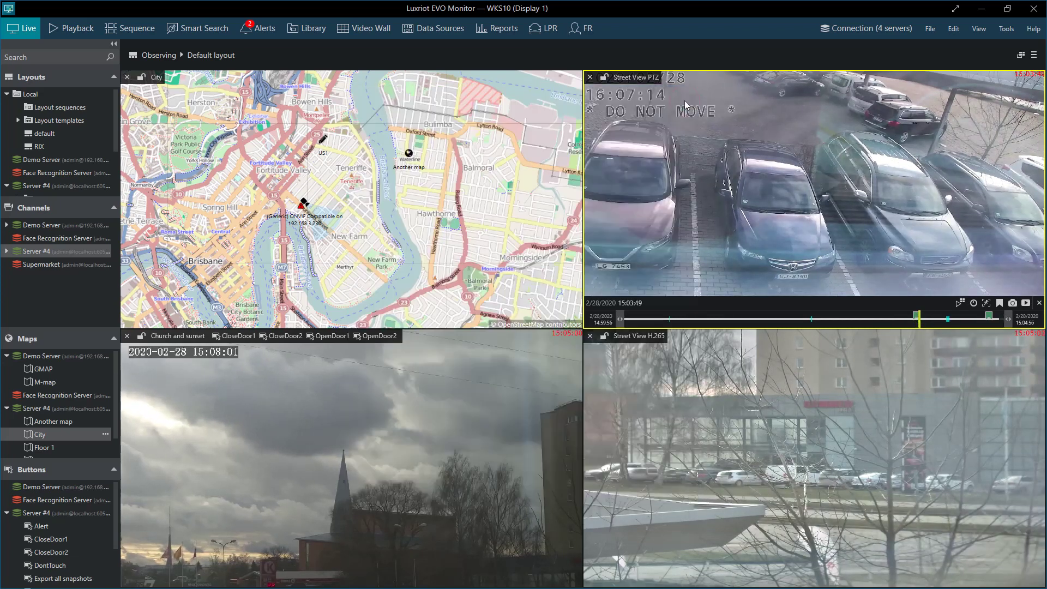
click(77, 33)
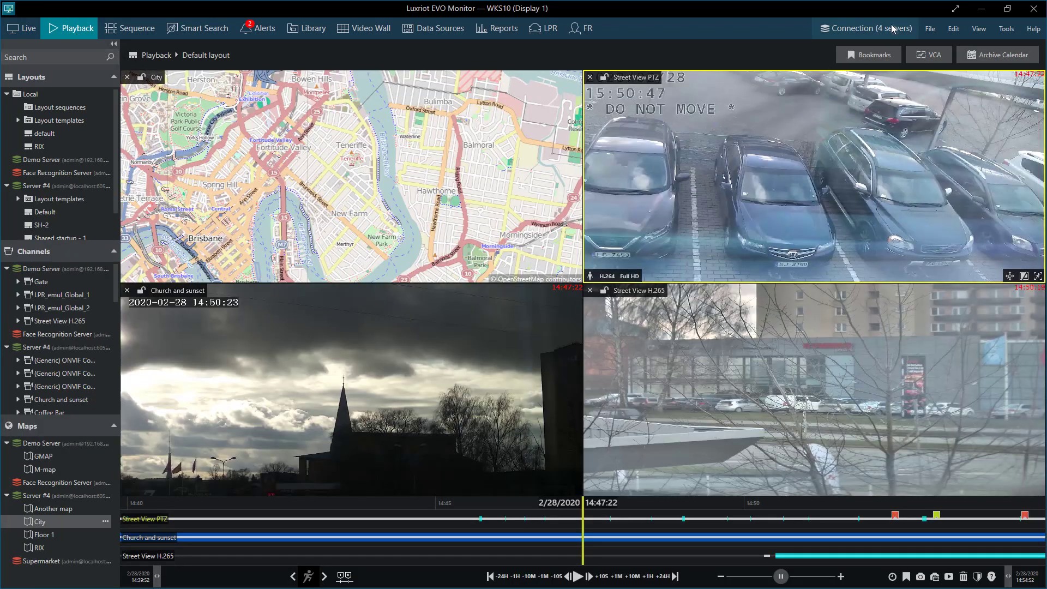
- Search bookmarks without Low severity and jump to the 'Boss arrived' bookmark
click(888, 57)
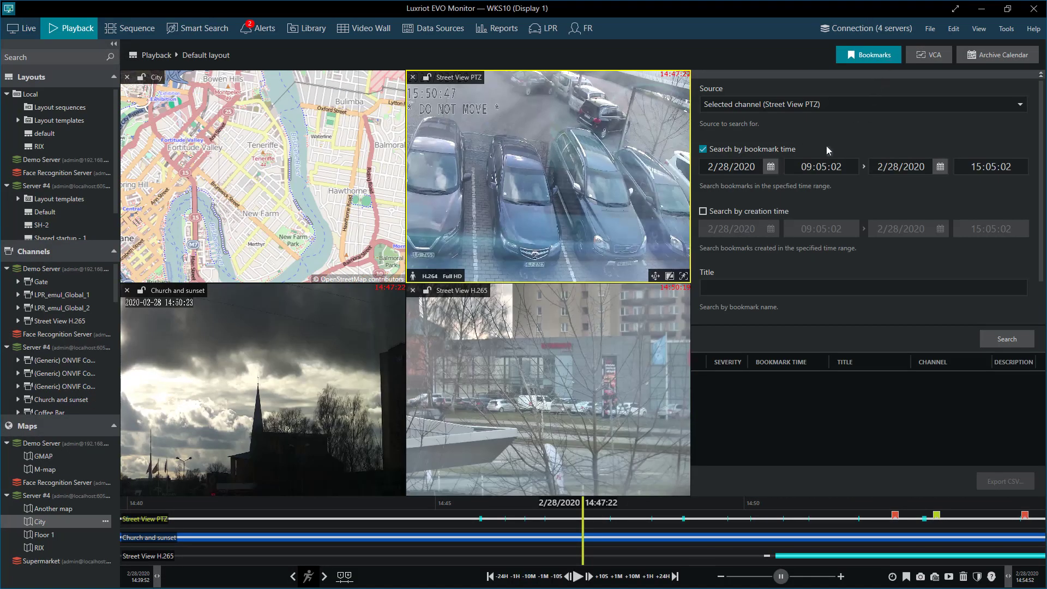
click(740, 213)
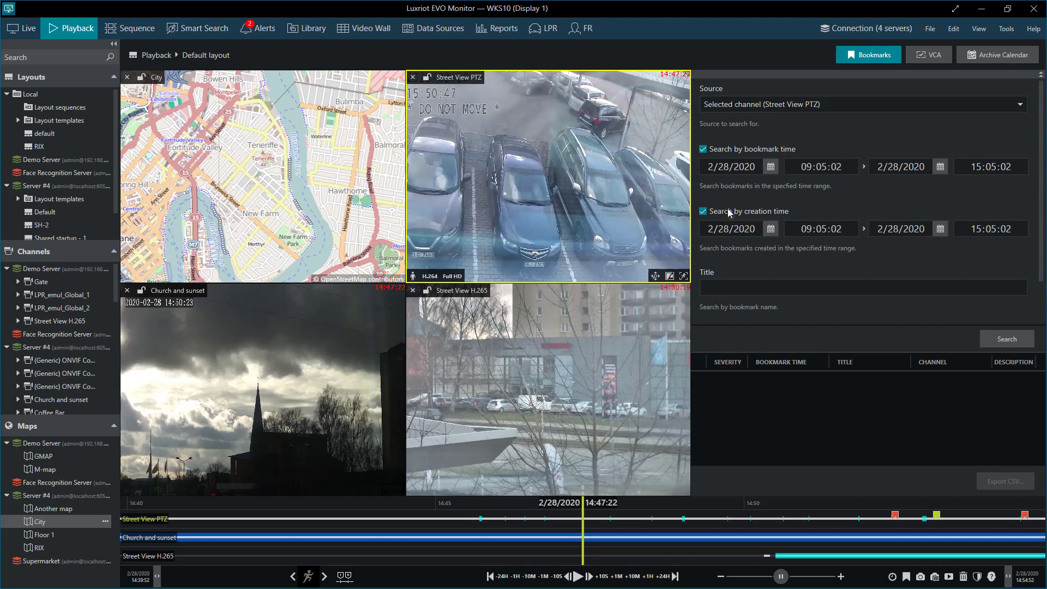
click(728, 213)
scroll(765, 316, down, 2)
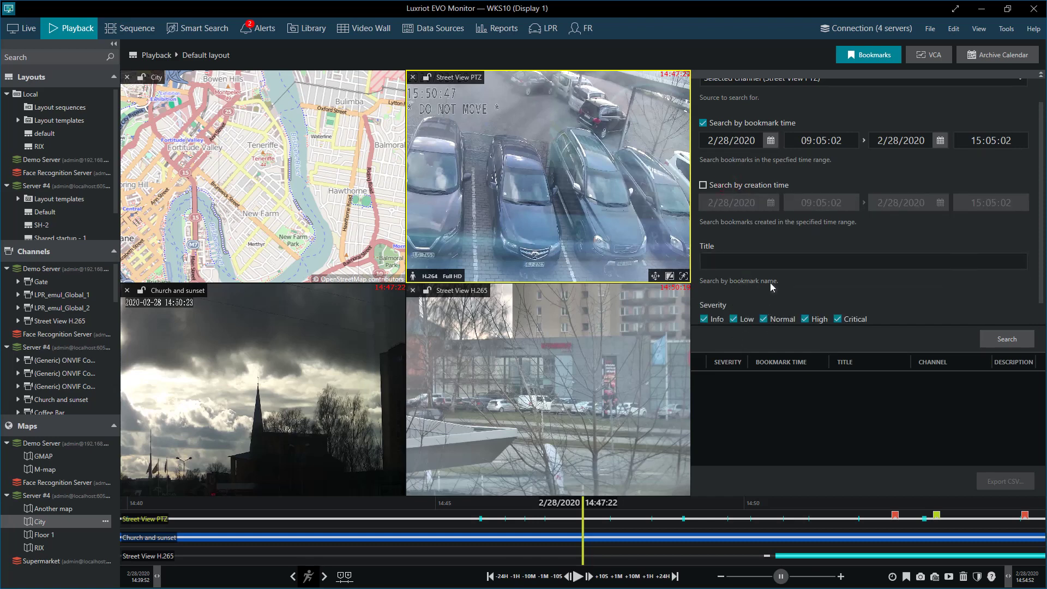
click(733, 295)
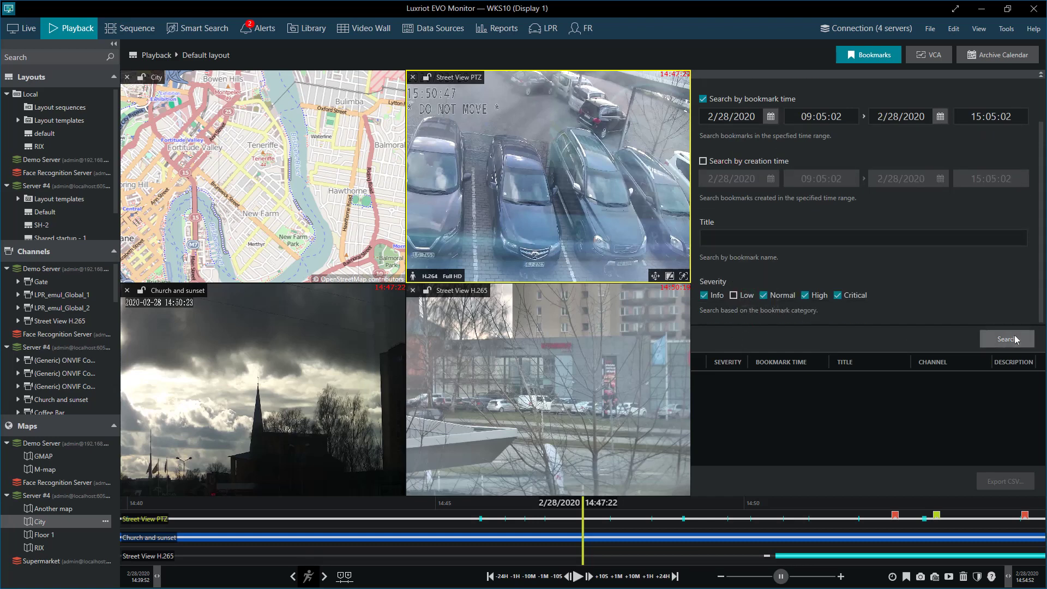
click(1006, 338)
click(847, 417)
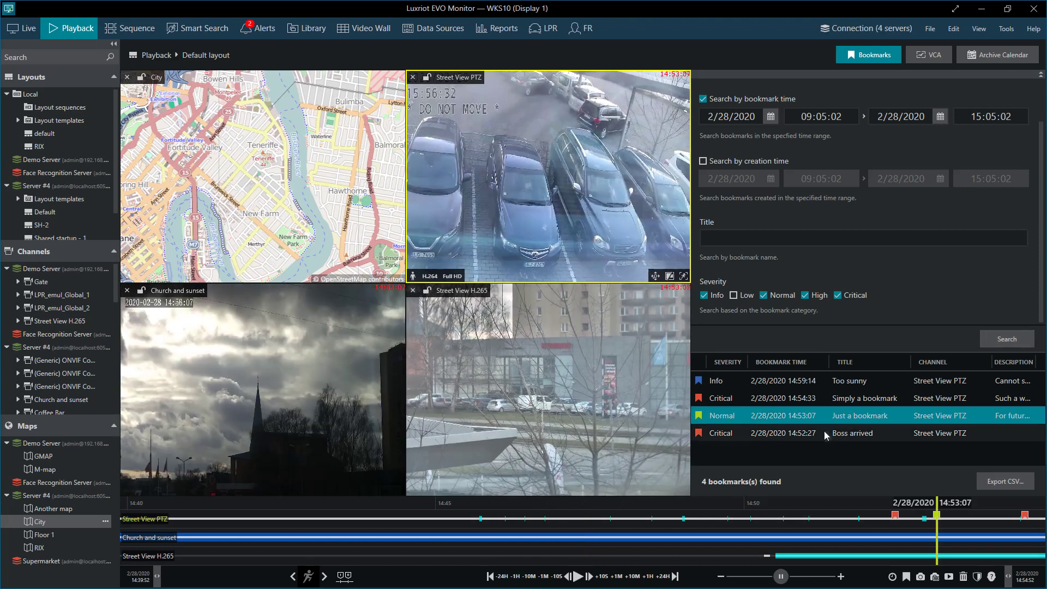
click(826, 433)
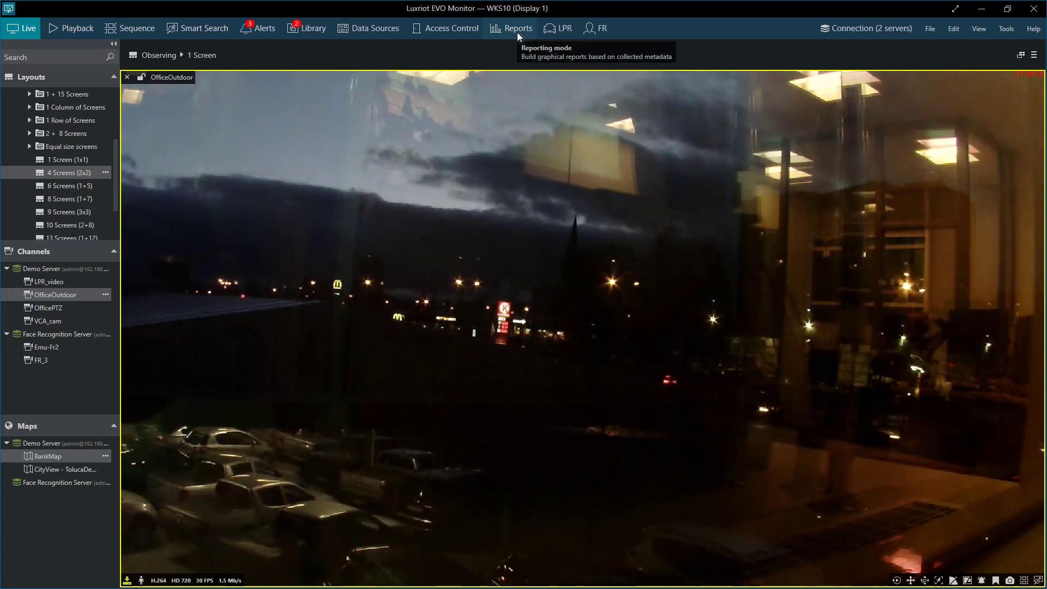
- Select Counter 0 and People (VCA_cam) for a report starting 2/11/2020
click(516, 32)
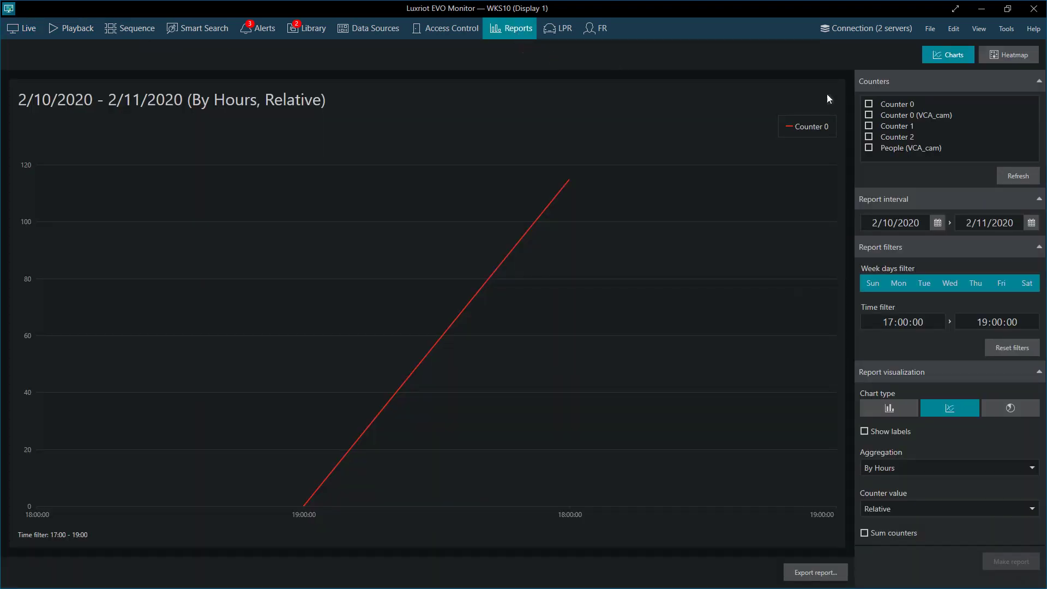
click(869, 115)
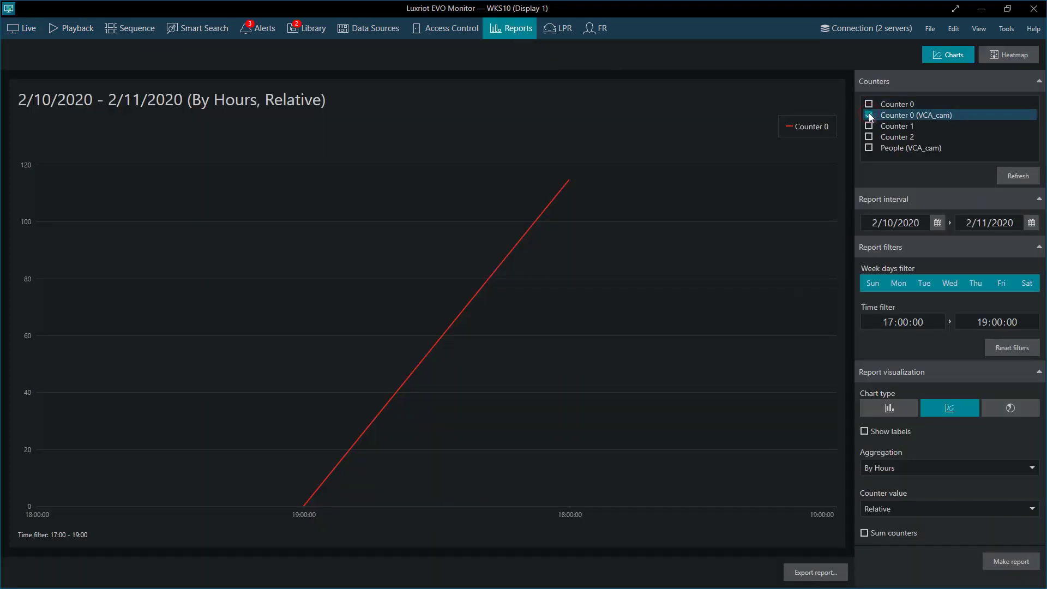
click(868, 147)
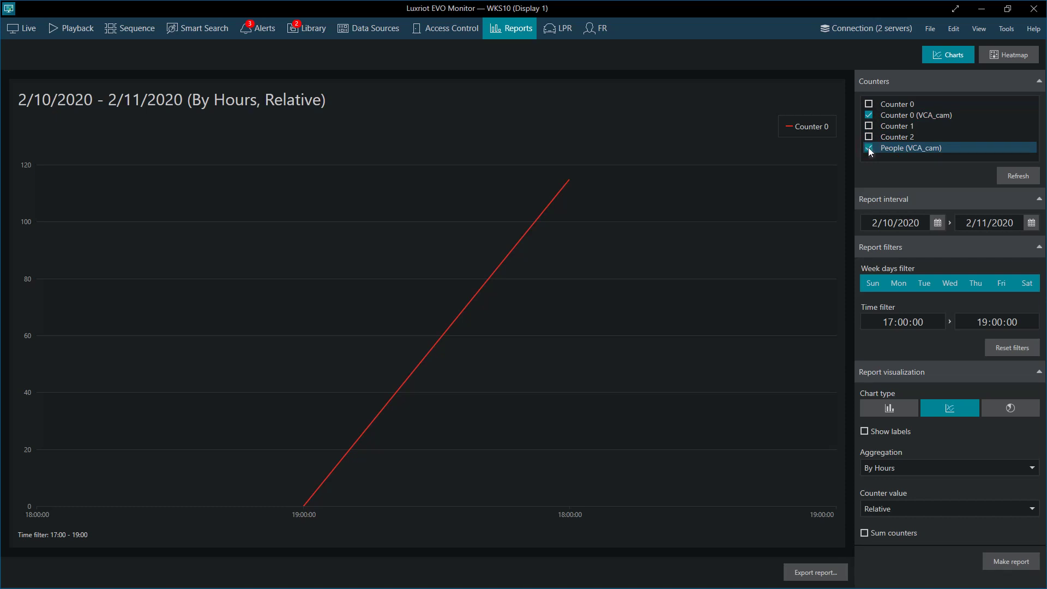
click(893, 319)
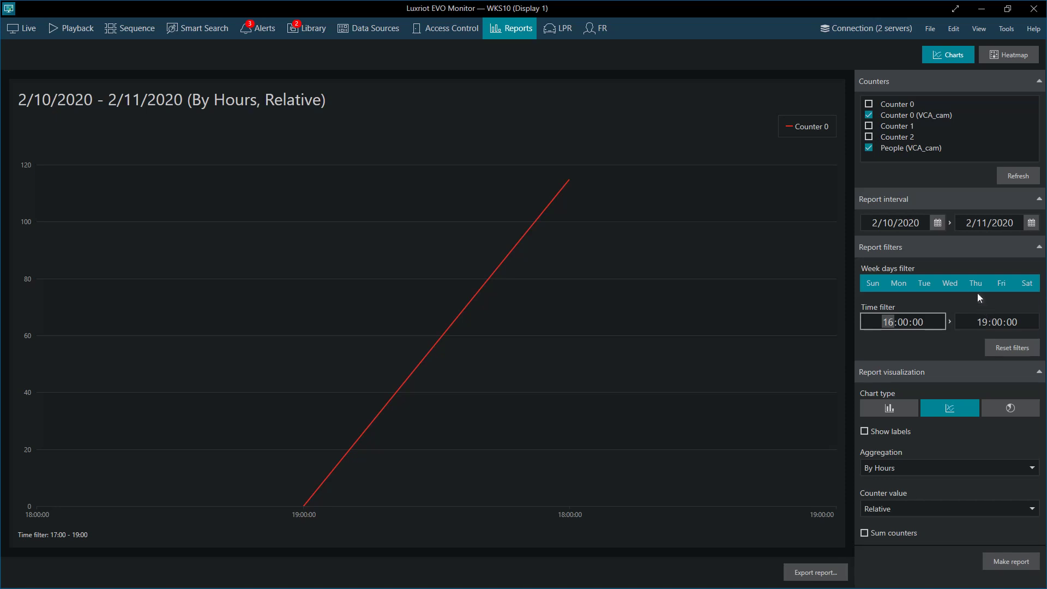
click(937, 223)
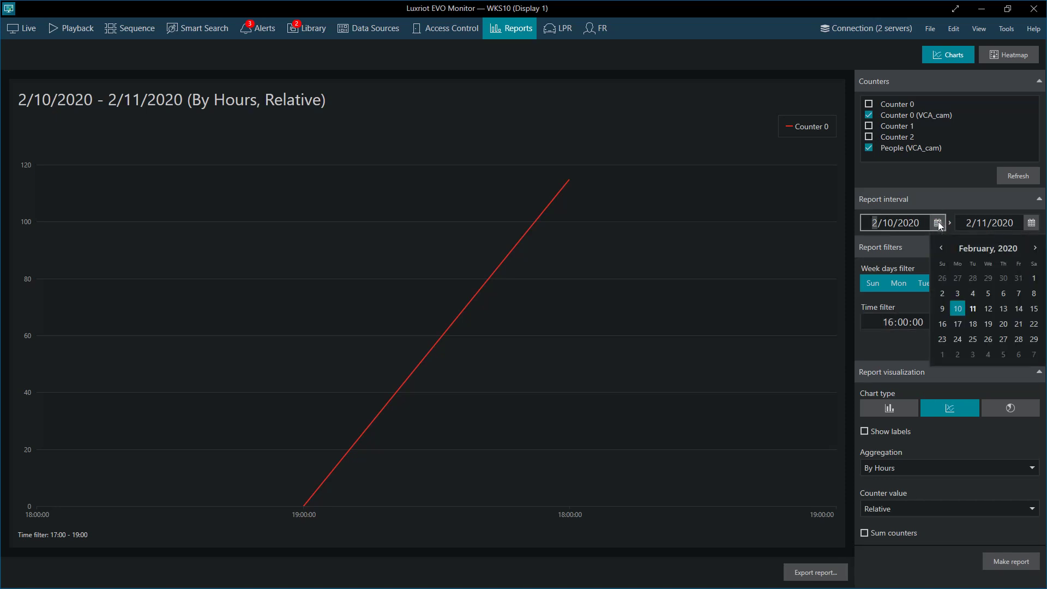
click(972, 308)
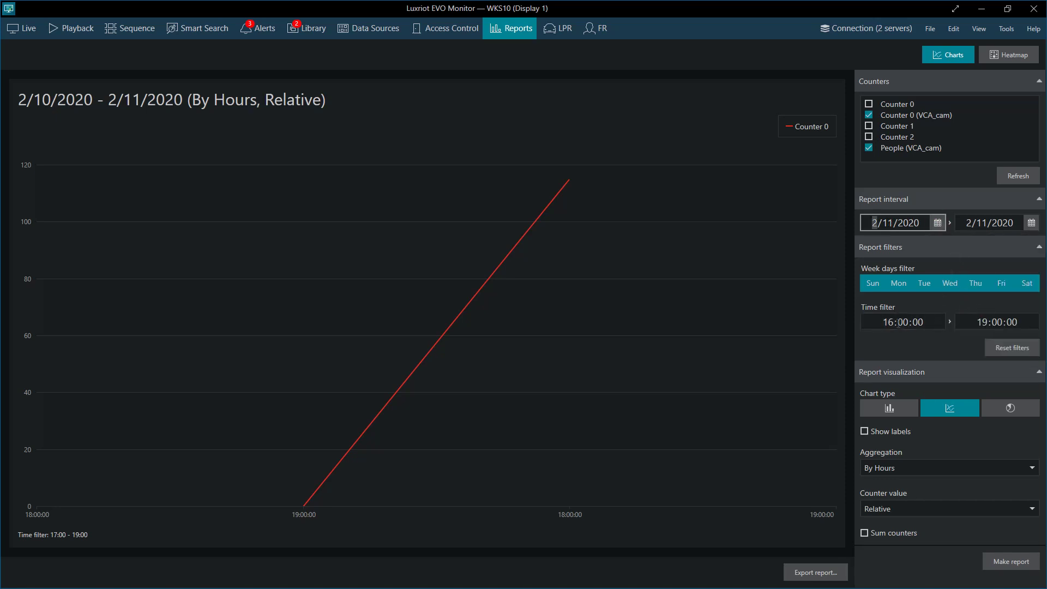
- Generate a labelled per-minute relative line chart, then regenerate it for 17:00–19:00
click(896, 411)
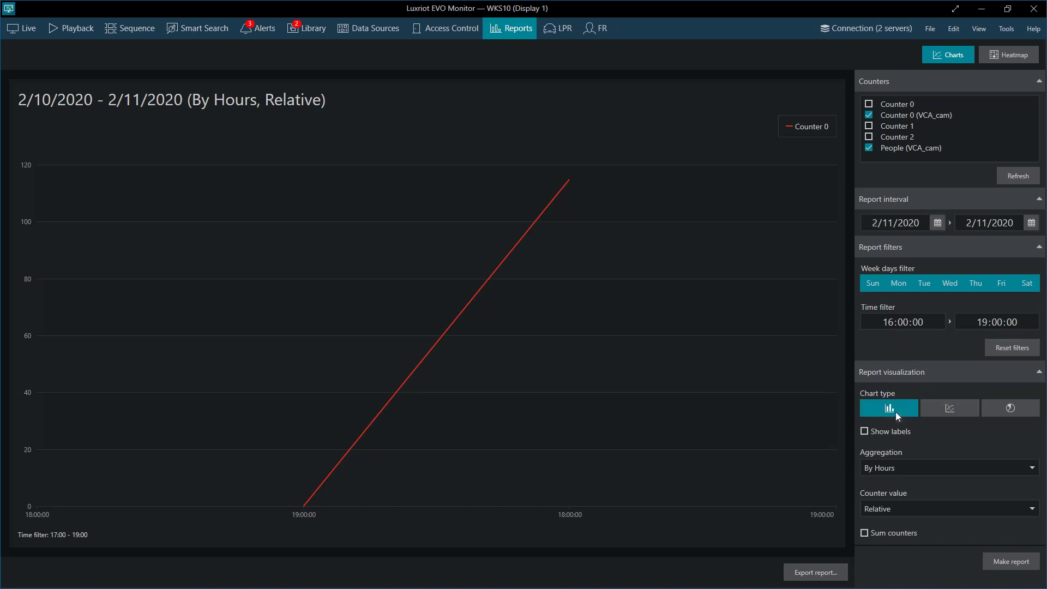
click(942, 414)
click(996, 412)
click(962, 409)
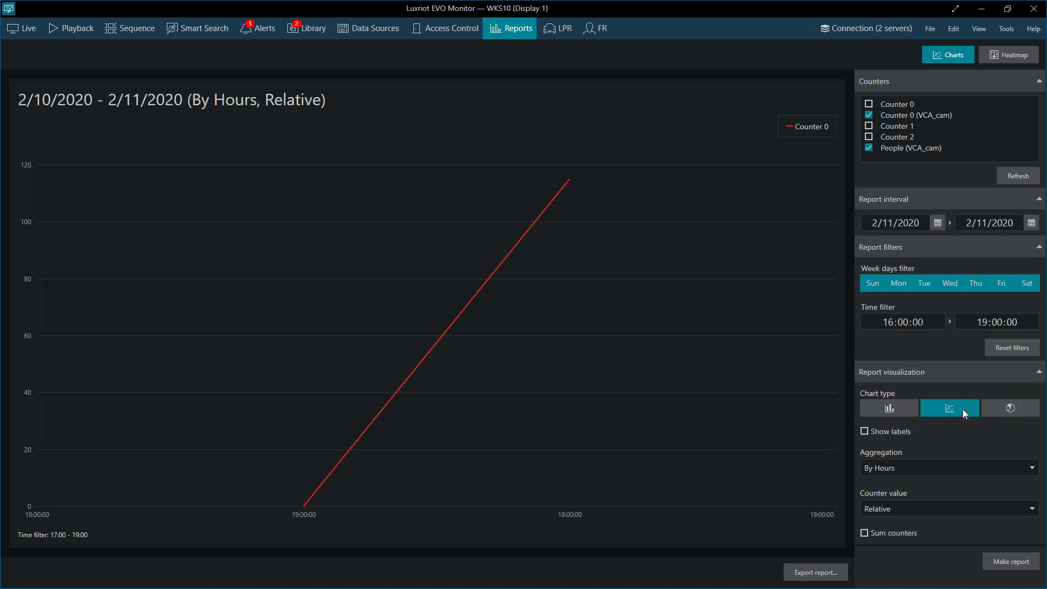
click(896, 428)
click(901, 471)
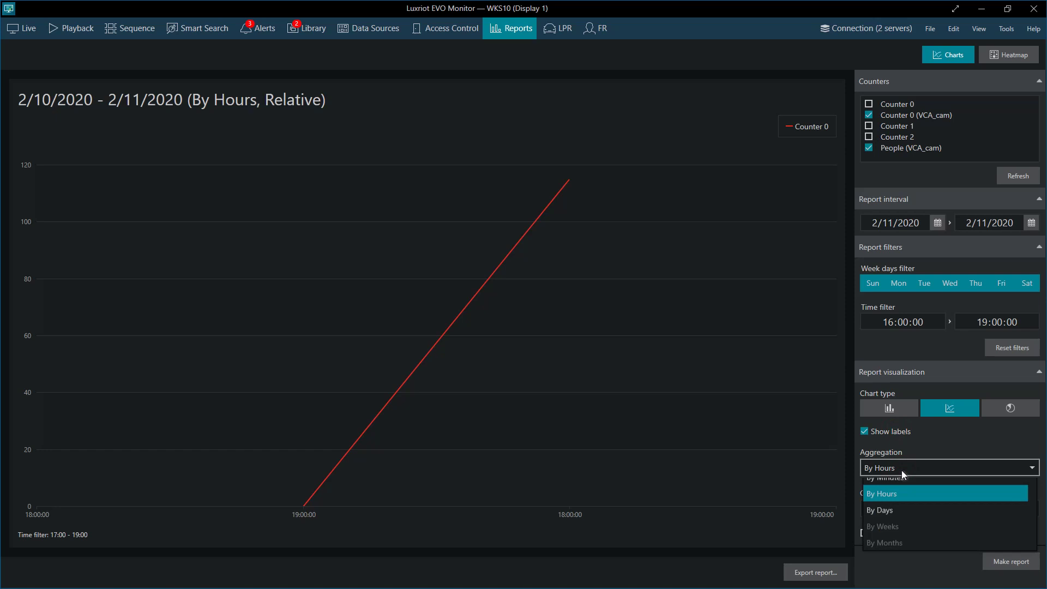
click(902, 482)
click(893, 511)
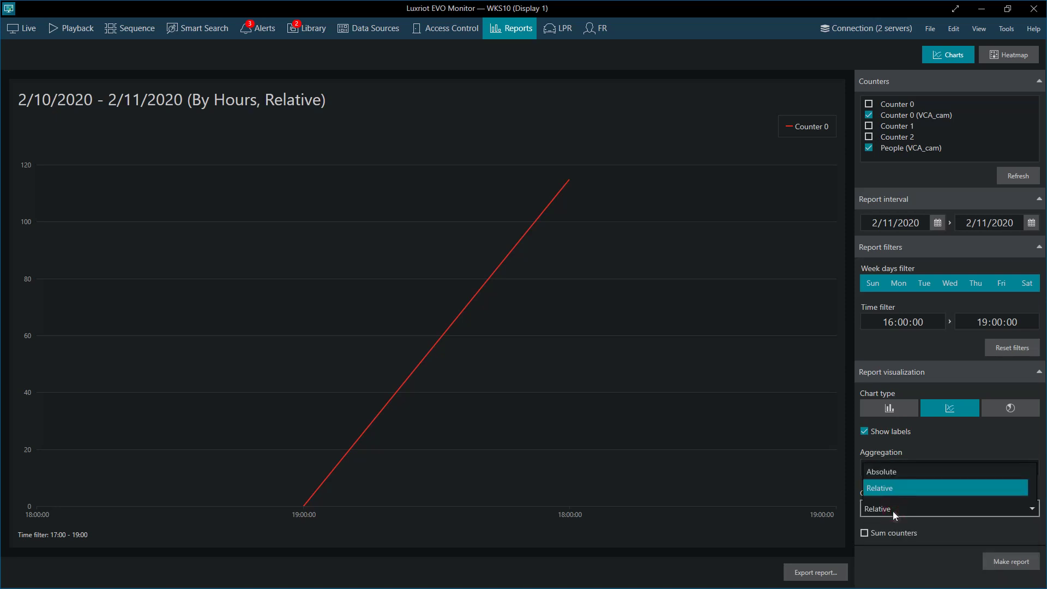
click(893, 440)
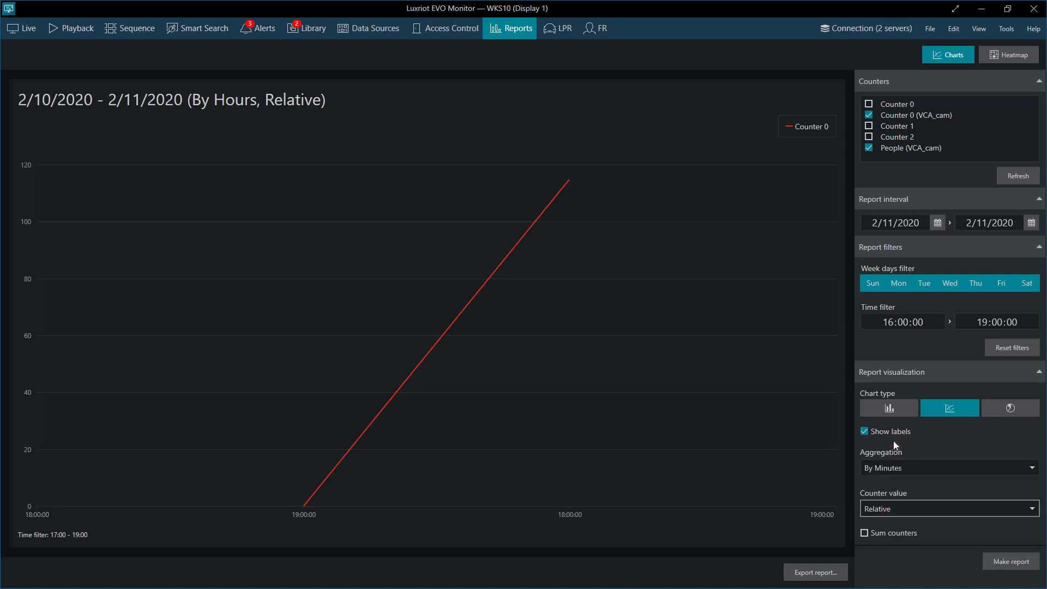
click(1008, 561)
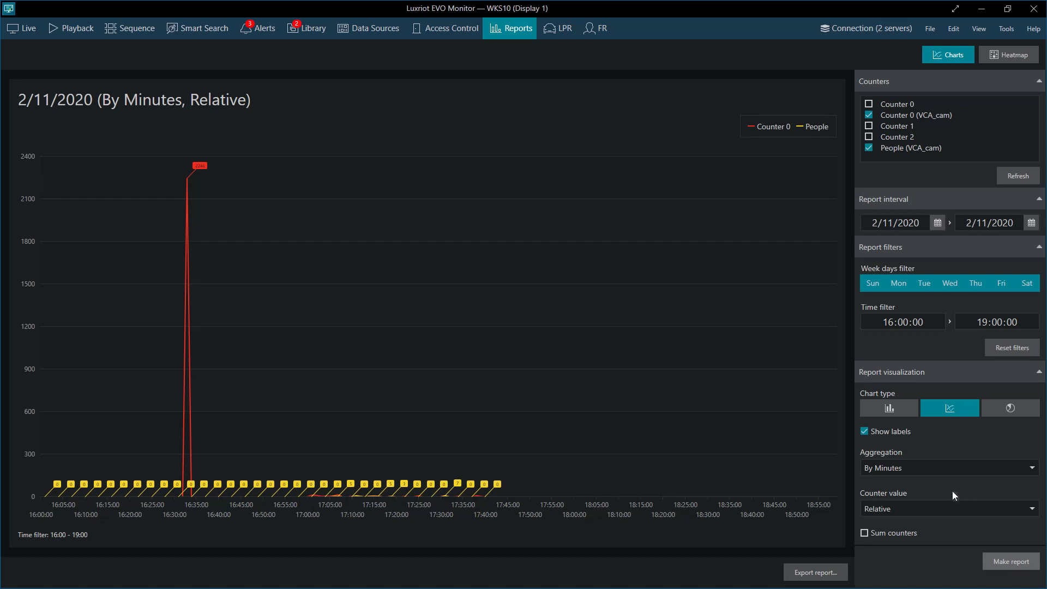
click(888, 322)
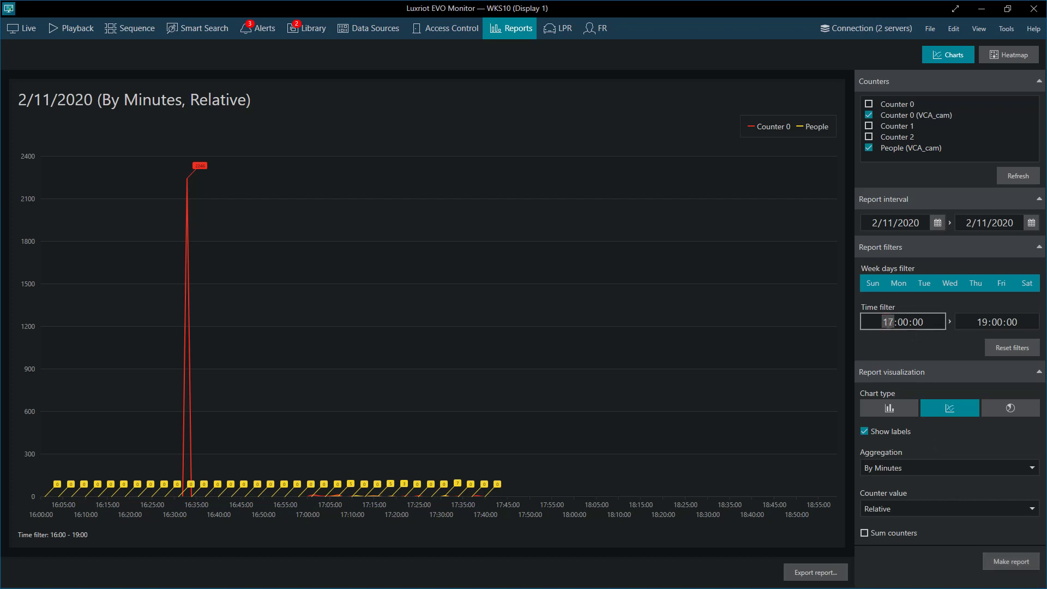
click(1008, 562)
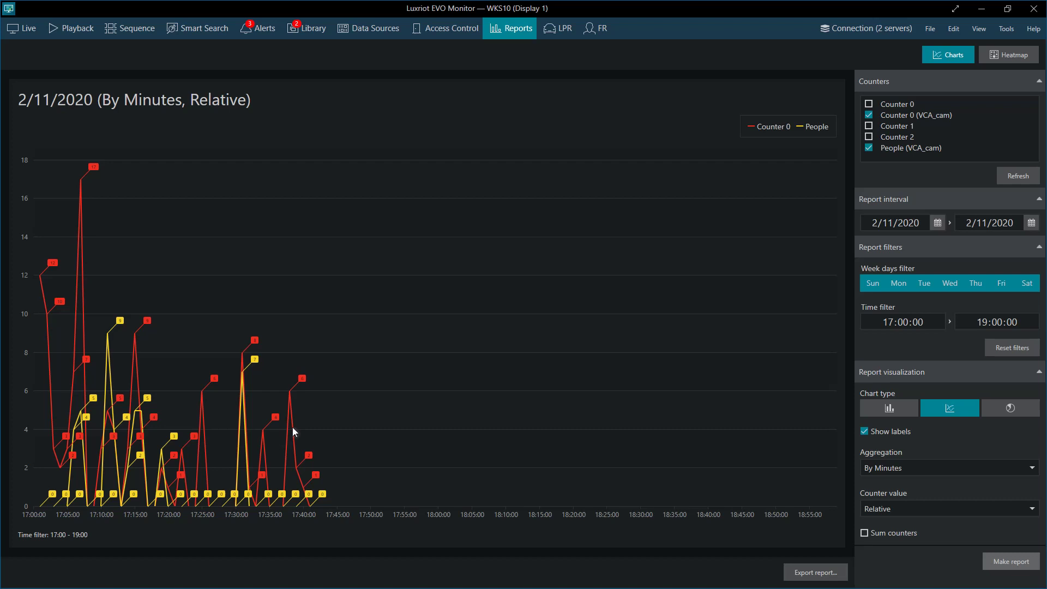
- Export the per-minute counter report in PDF format
click(805, 570)
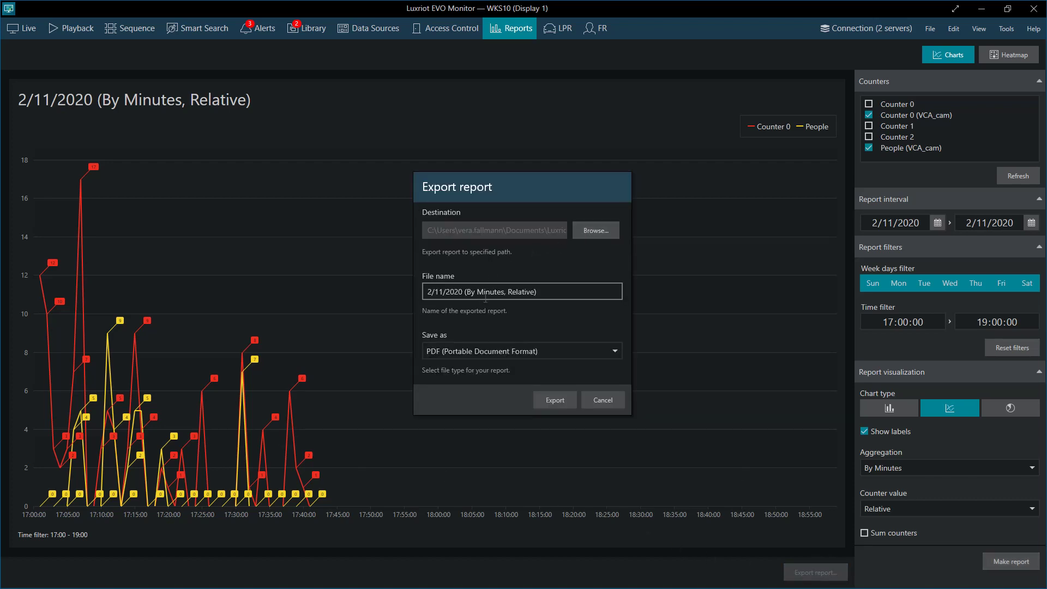
click(493, 351)
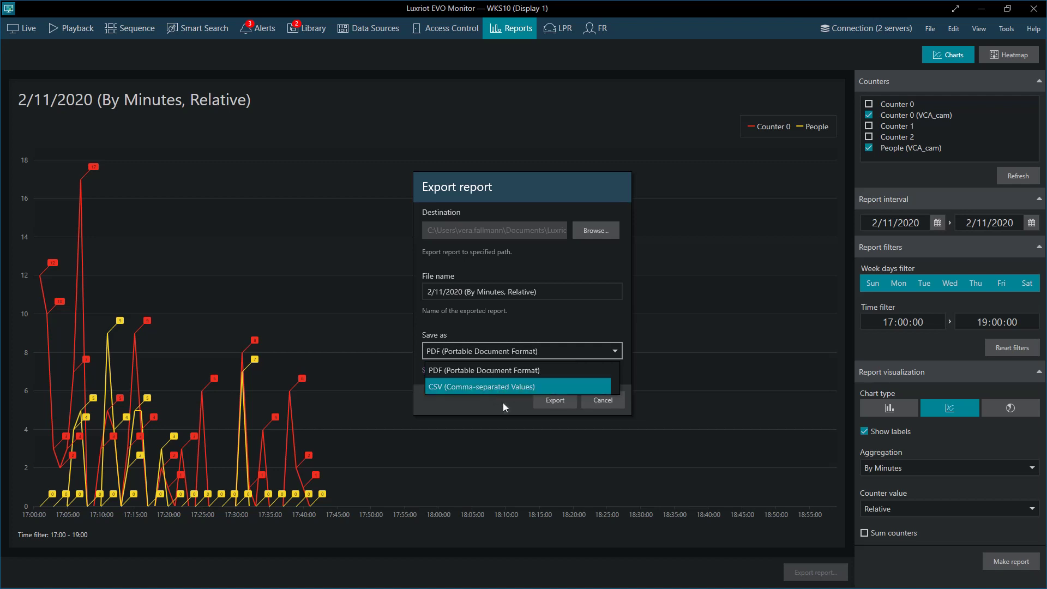
click(503, 403)
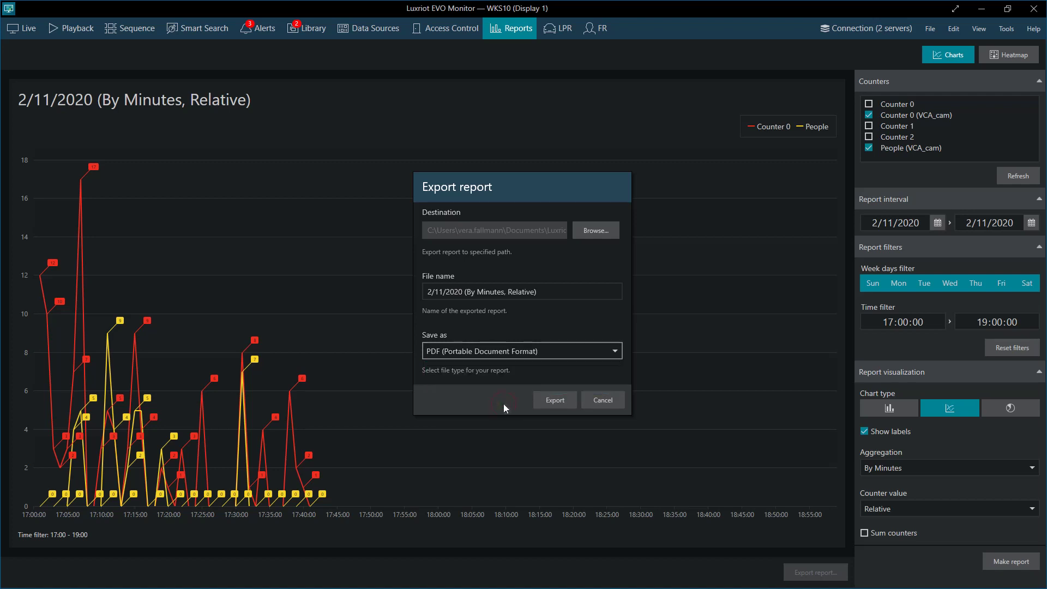
click(570, 399)
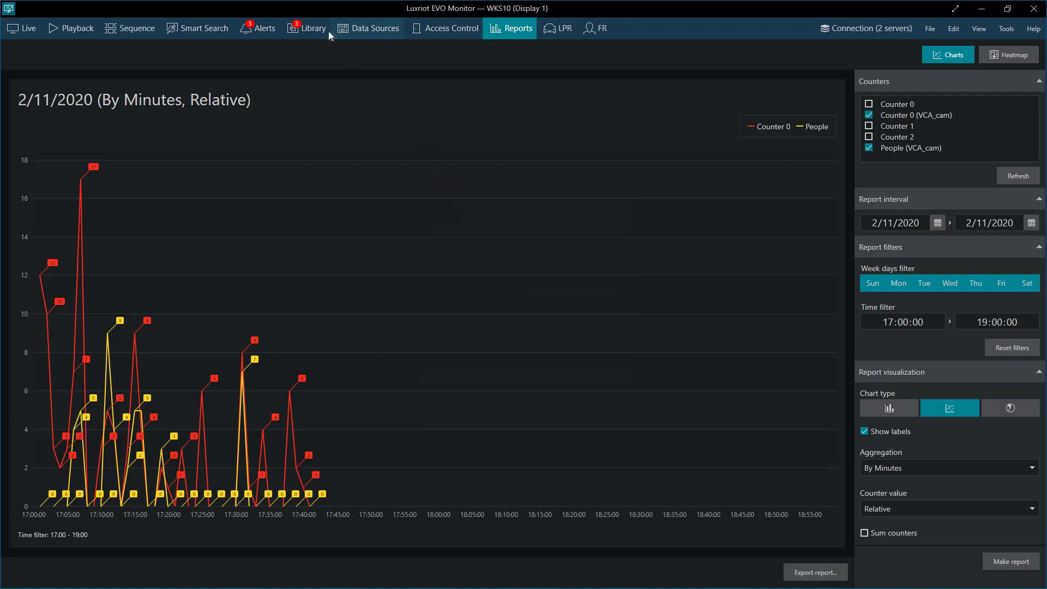
- Open the exported per-minute report PDF from the Library, review it, and close it
click(308, 33)
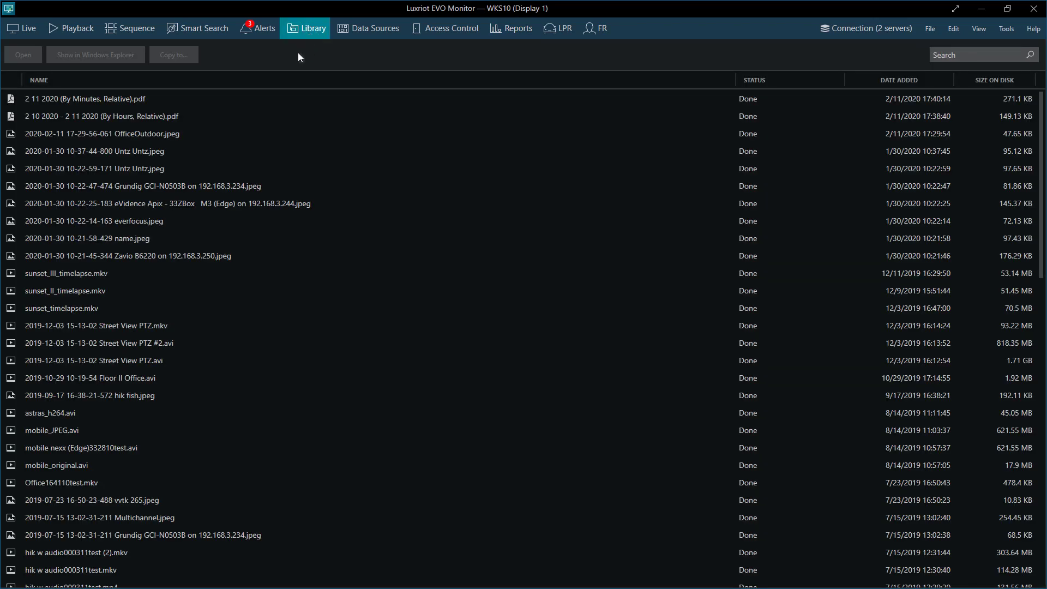
click(171, 100)
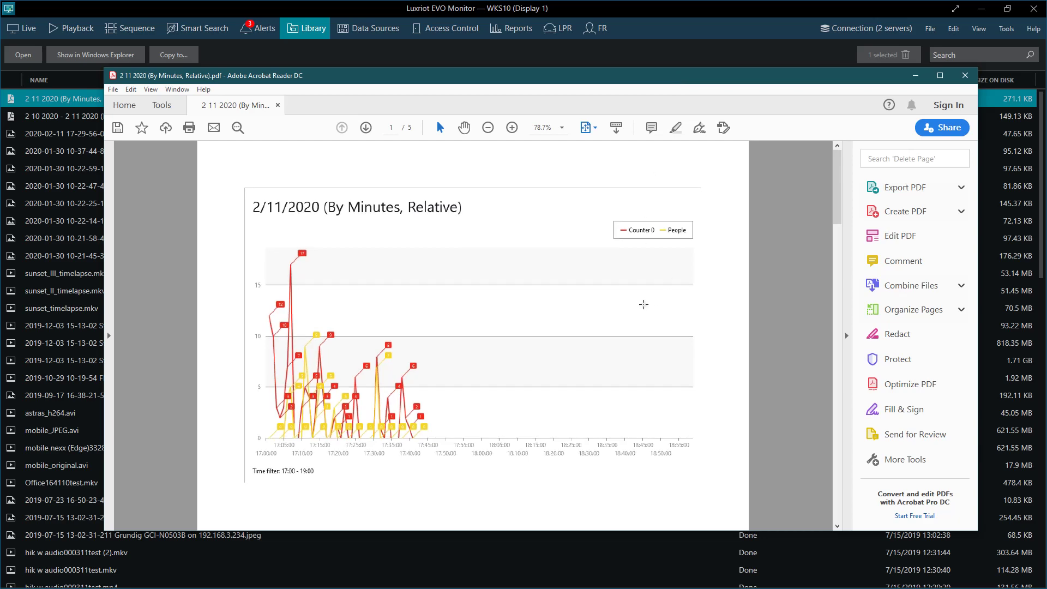
scroll(641, 307, down, 3)
scroll(642, 317, down, 3)
scroll(641, 318, up, 3)
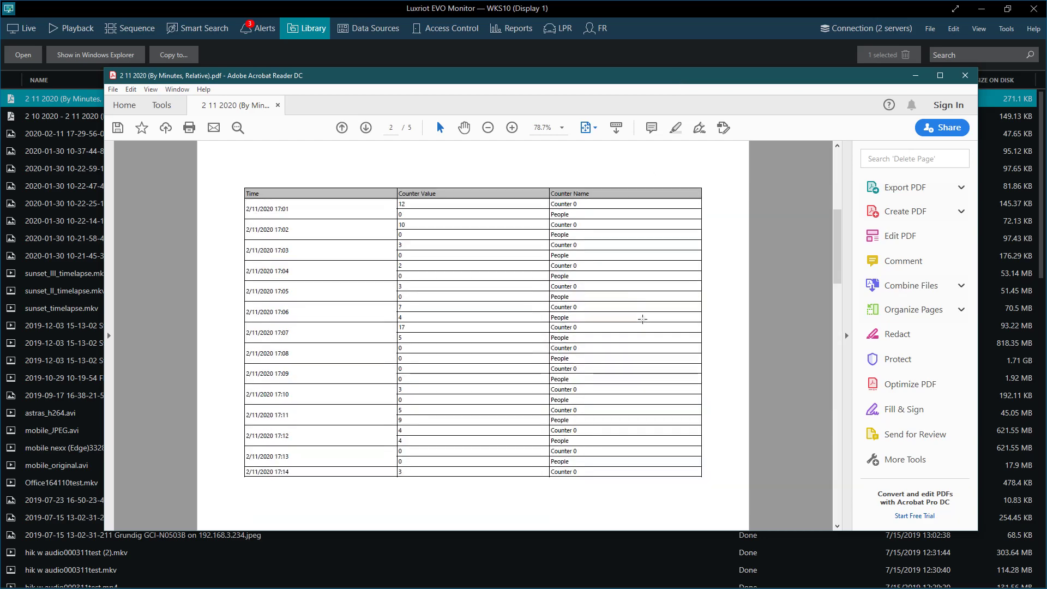
scroll(642, 318, up, 3)
click(965, 75)
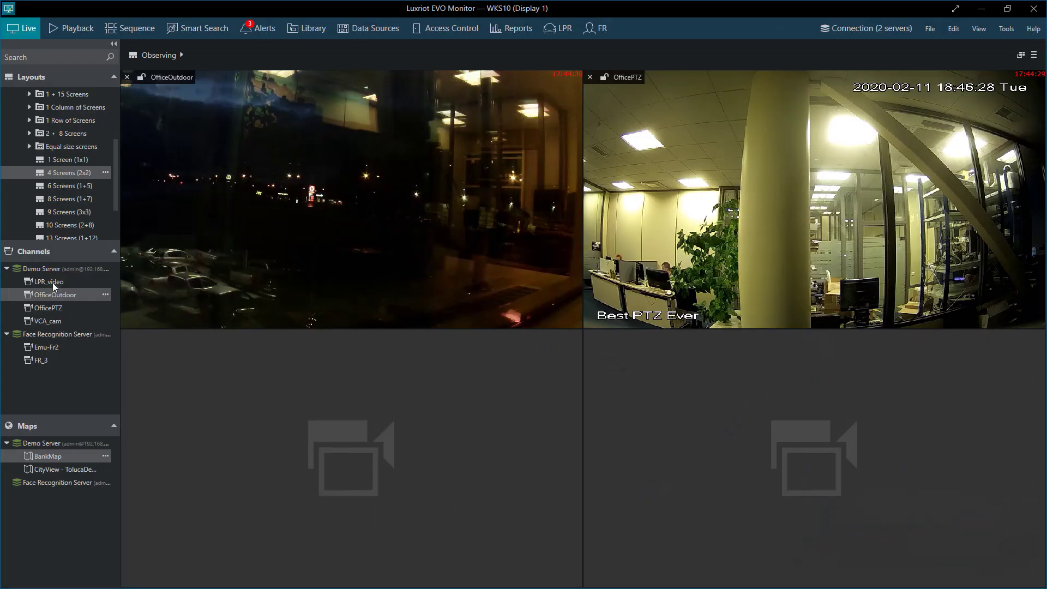
- Put LPR_video in the top-left tile with the plate overlay and play its recording backward
drag(50, 281, 243, 271)
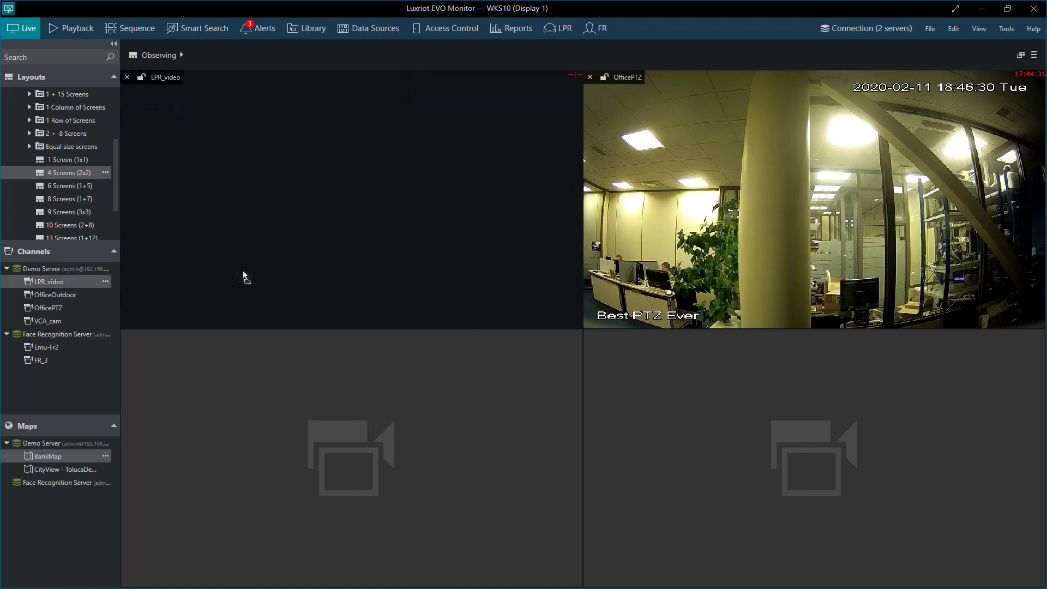
click(410, 242)
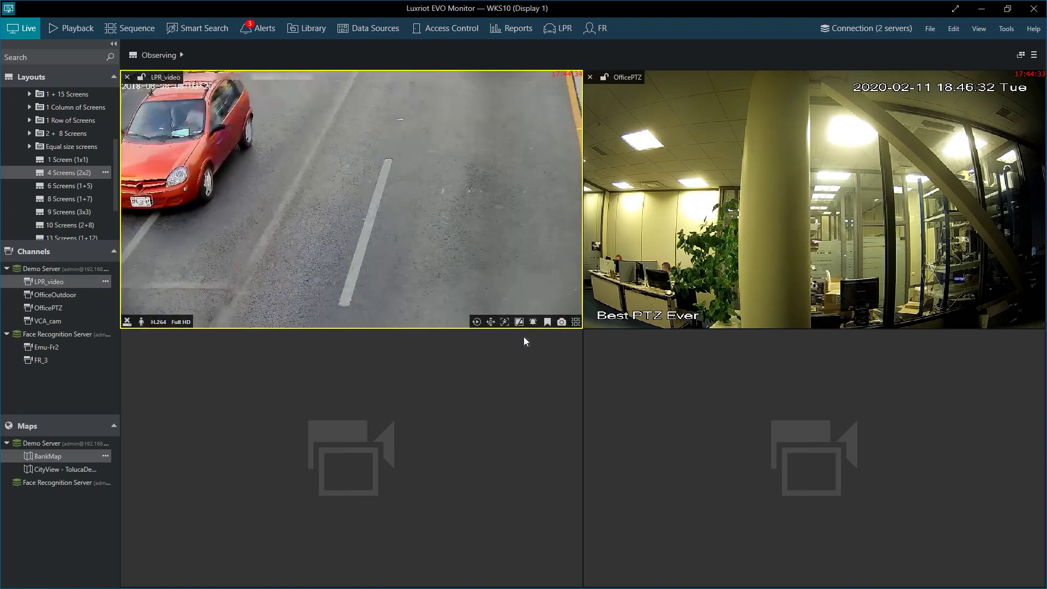
click(534, 323)
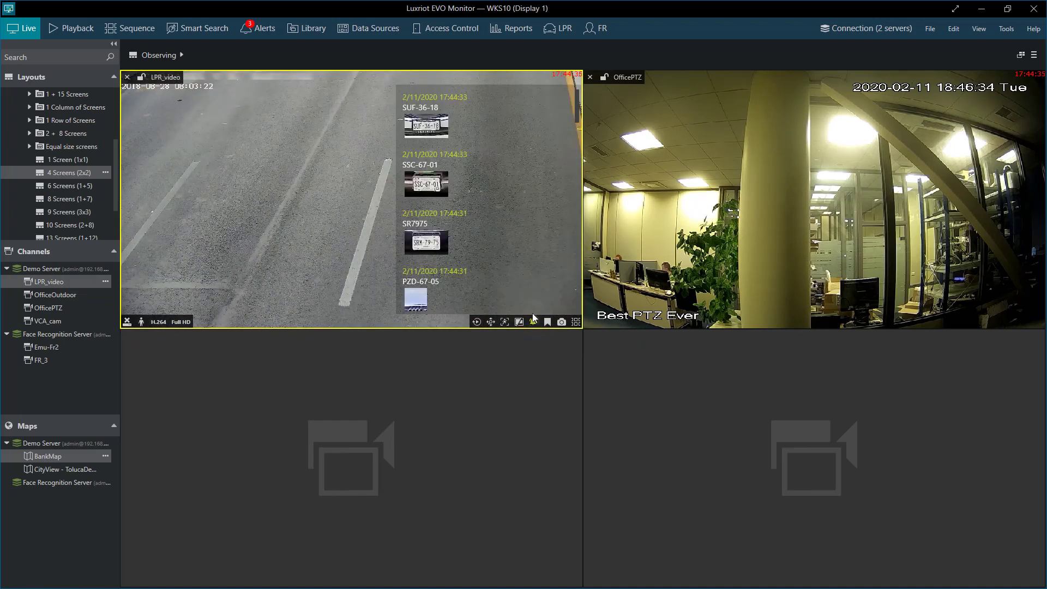
click(439, 197)
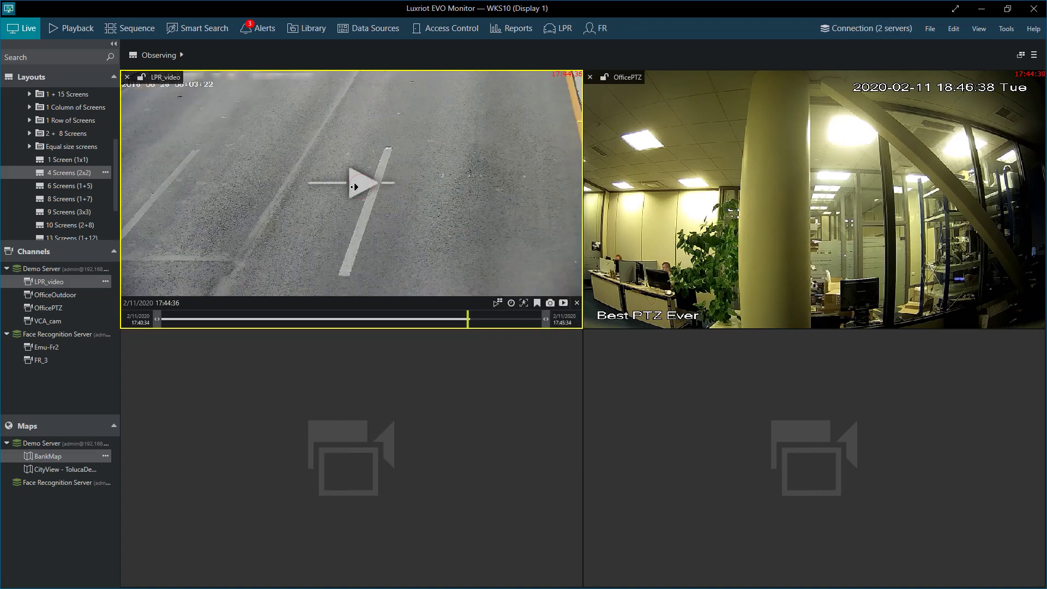
click(336, 188)
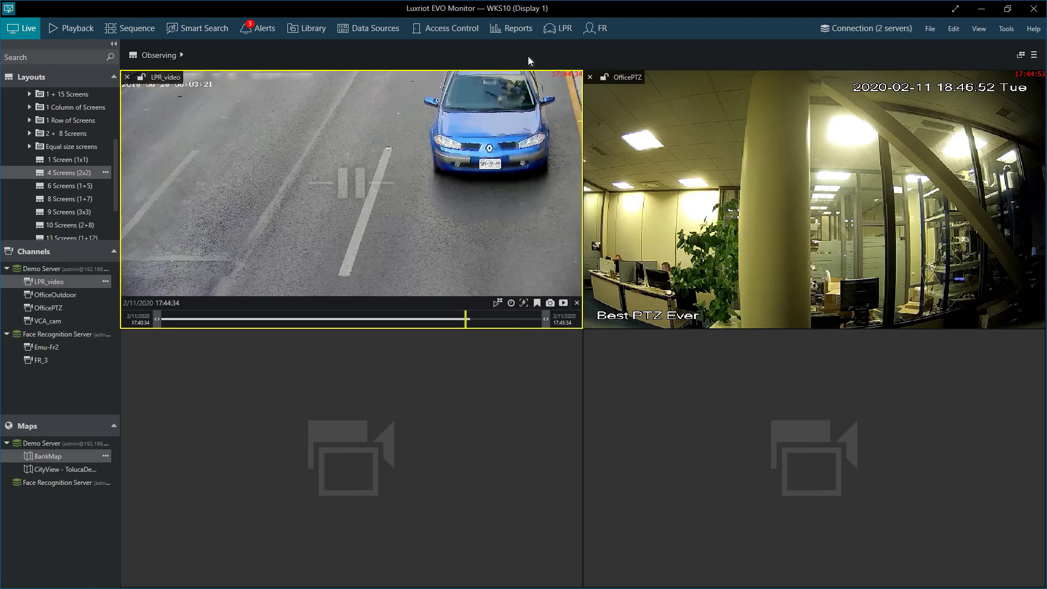
- Run a license-plate search on LPR_video with any plate tag
click(568, 27)
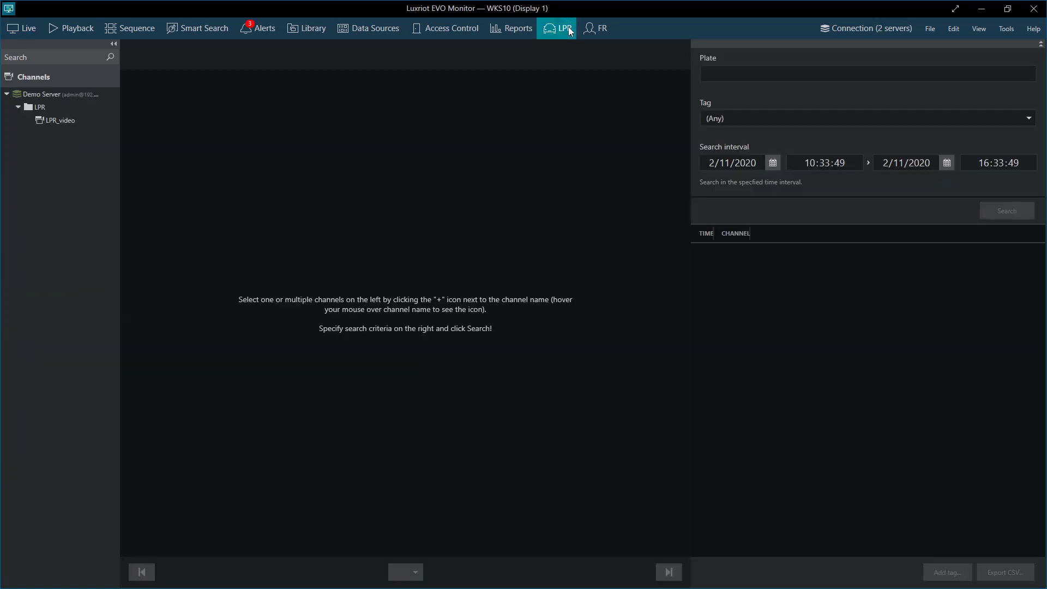
click(105, 121)
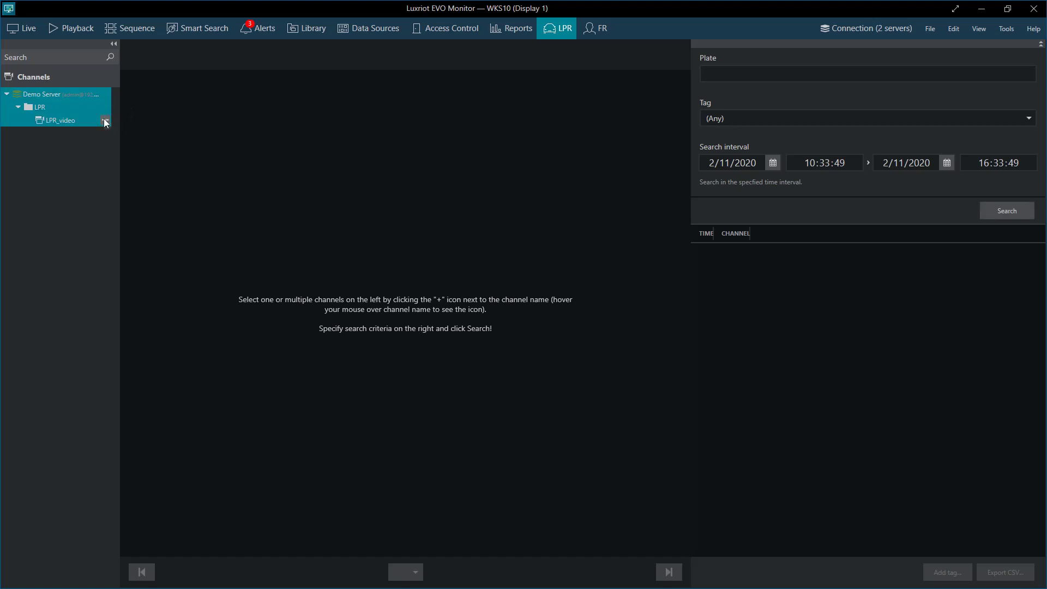
click(736, 117)
click(740, 121)
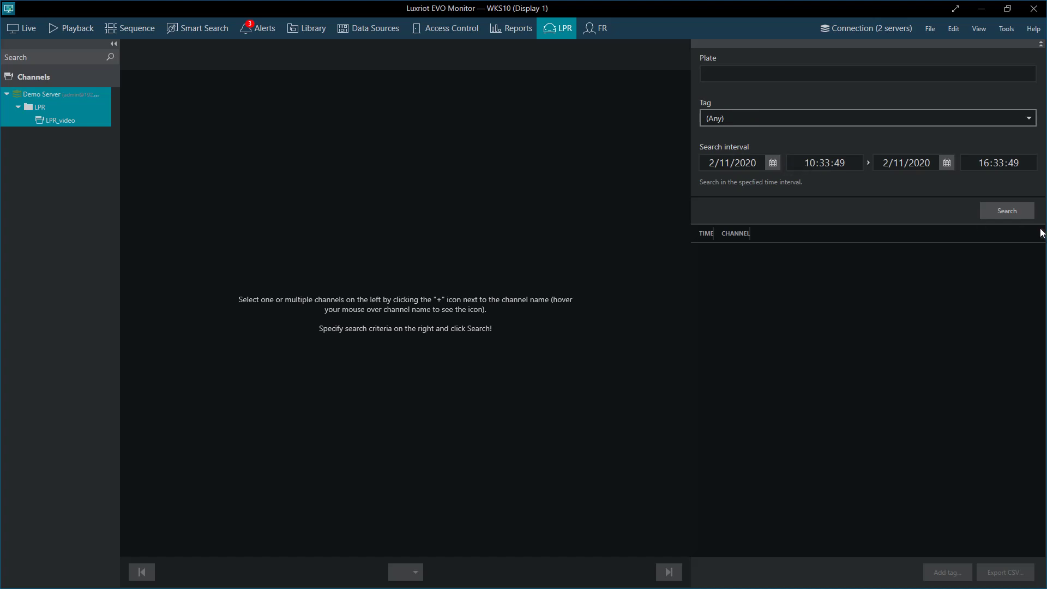
click(1018, 214)
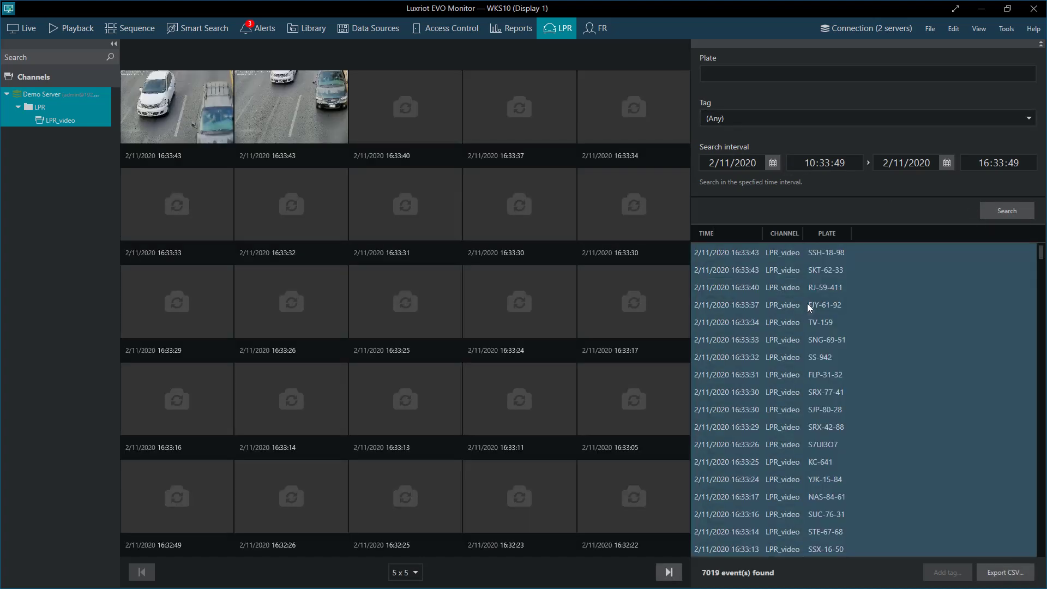
- Preview the RJ-59-411 and SNG-69-51 plate events in a 3 x 3 results grid
click(803, 287)
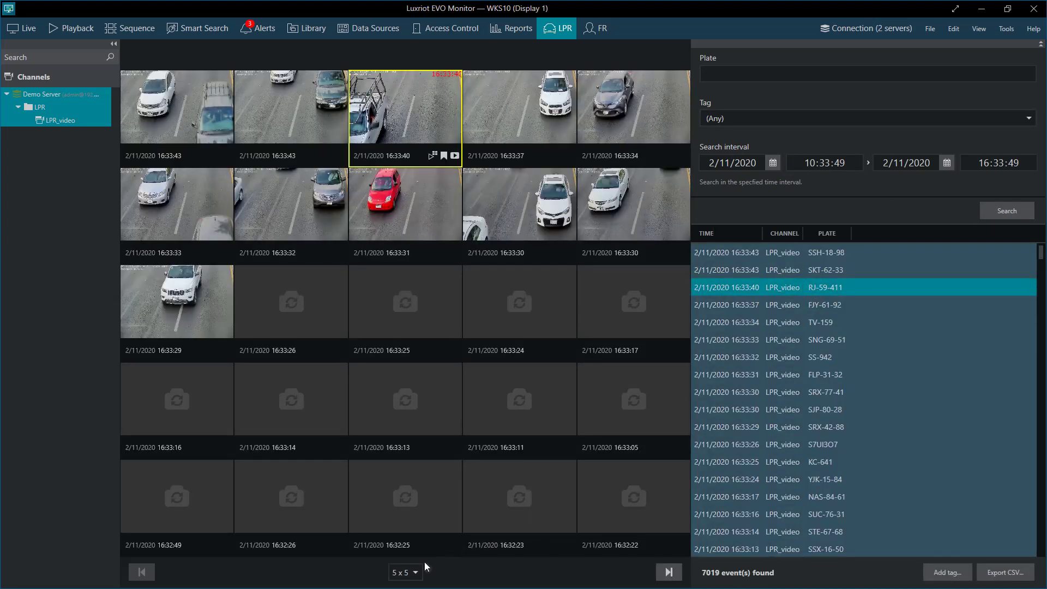
click(404, 573)
click(403, 440)
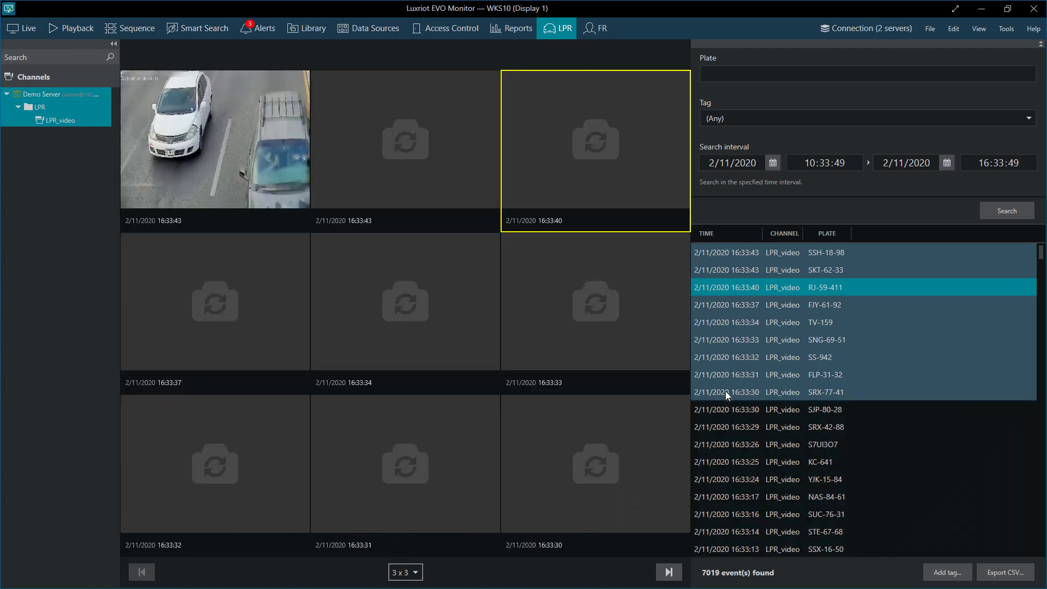
click(791, 342)
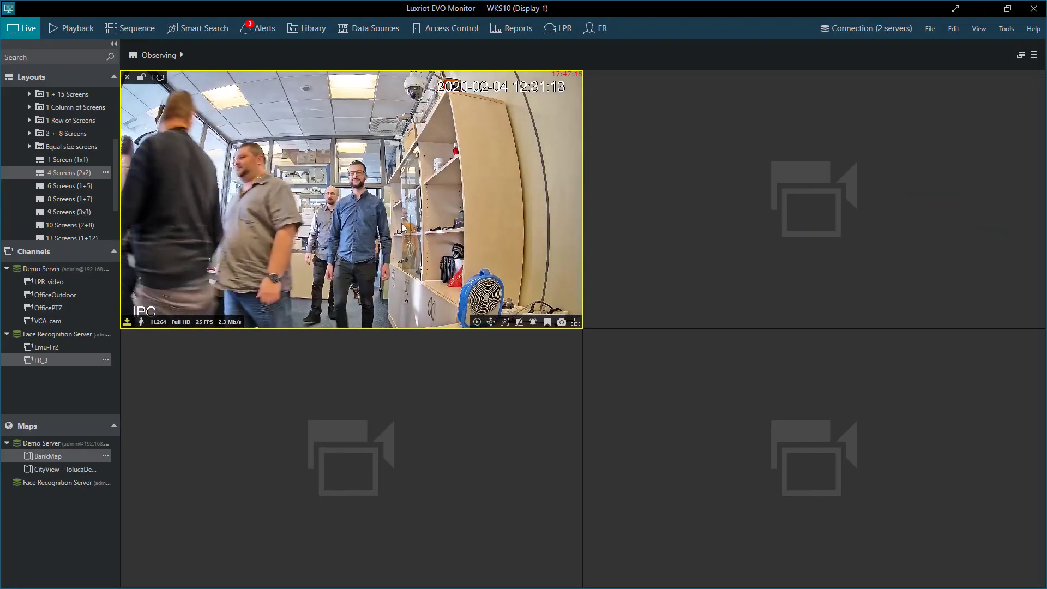
- Replay FR_3 footage from its event overlay, then play and pause it in full Playback
click(534, 321)
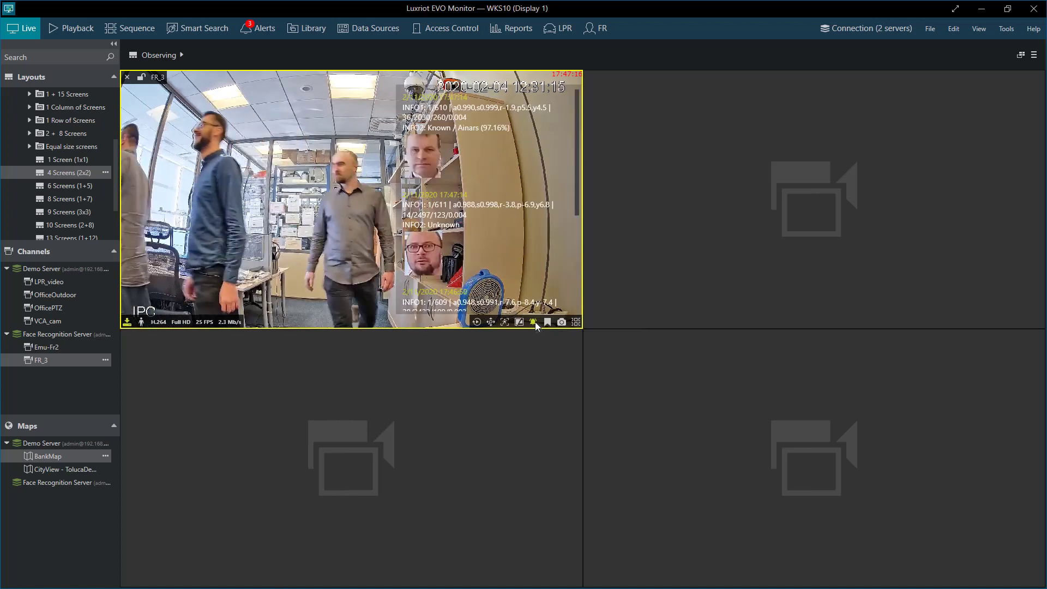
click(435, 246)
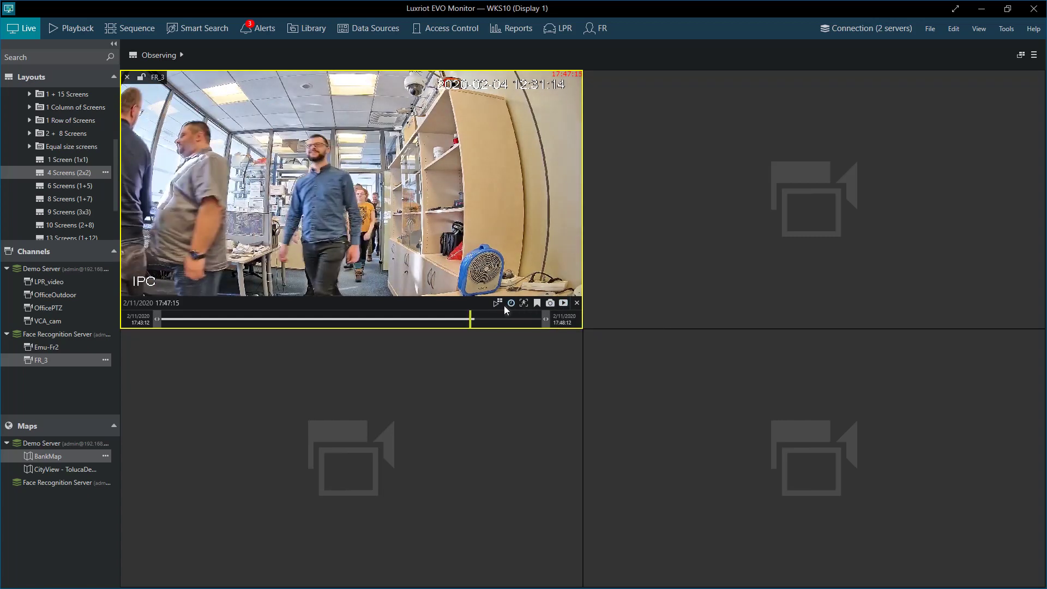
click(495, 300)
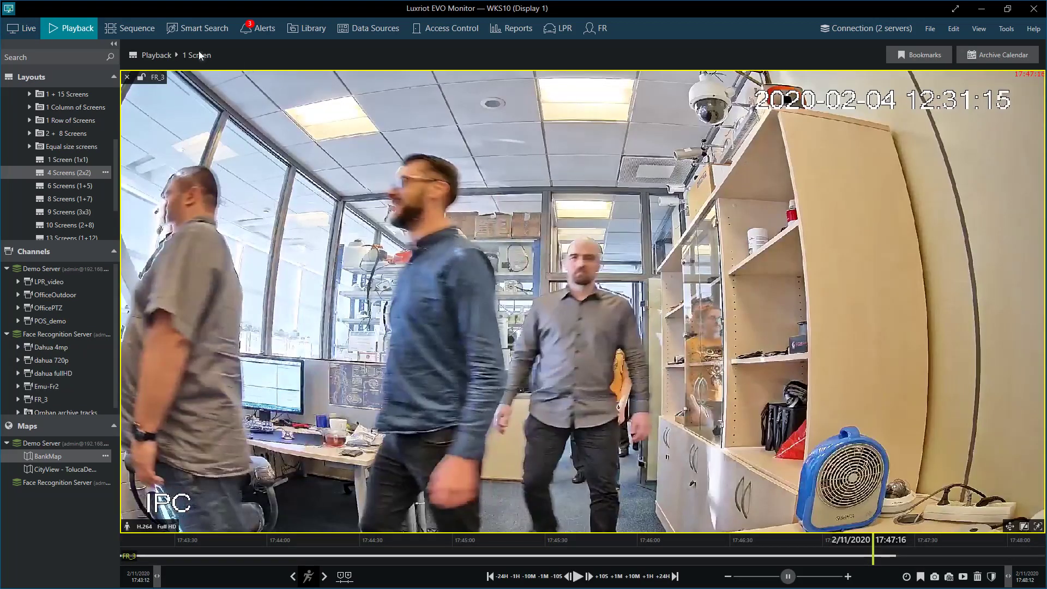
click(579, 577)
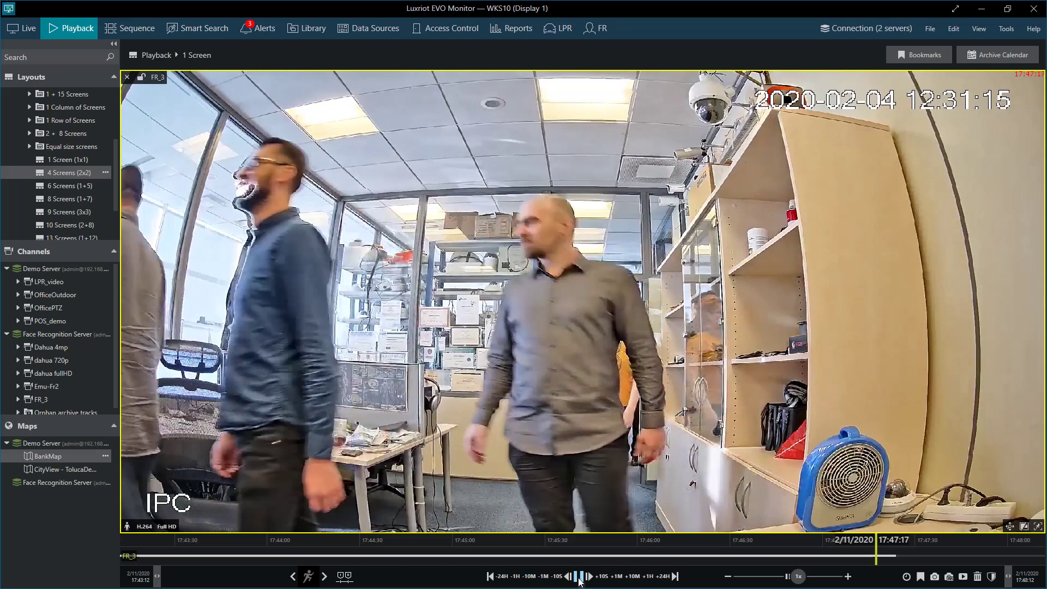
click(579, 577)
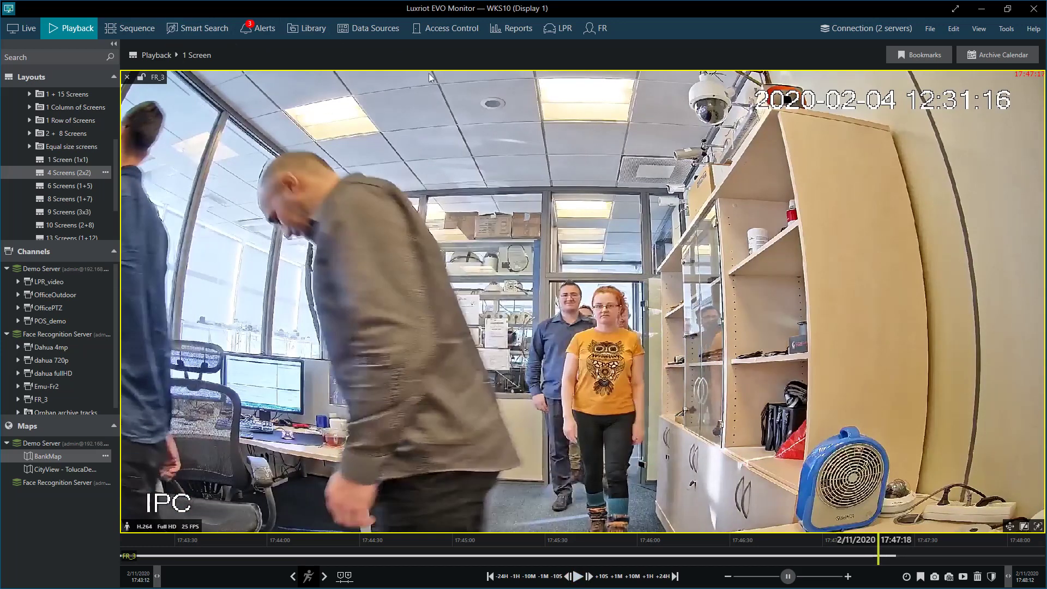
- Start a facial recognition search with FR_3 as the search channel
click(595, 32)
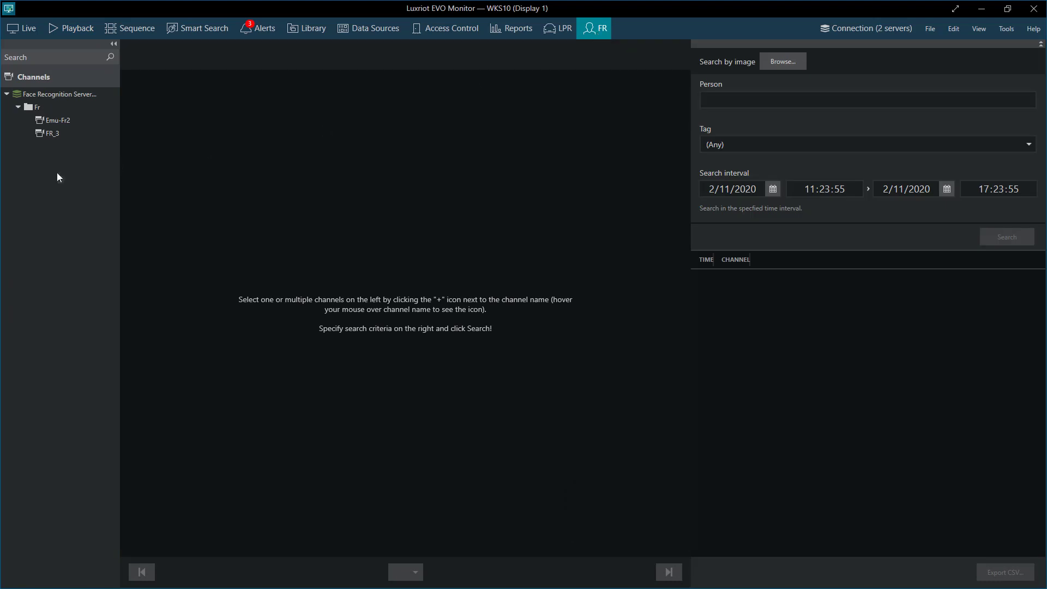
click(105, 134)
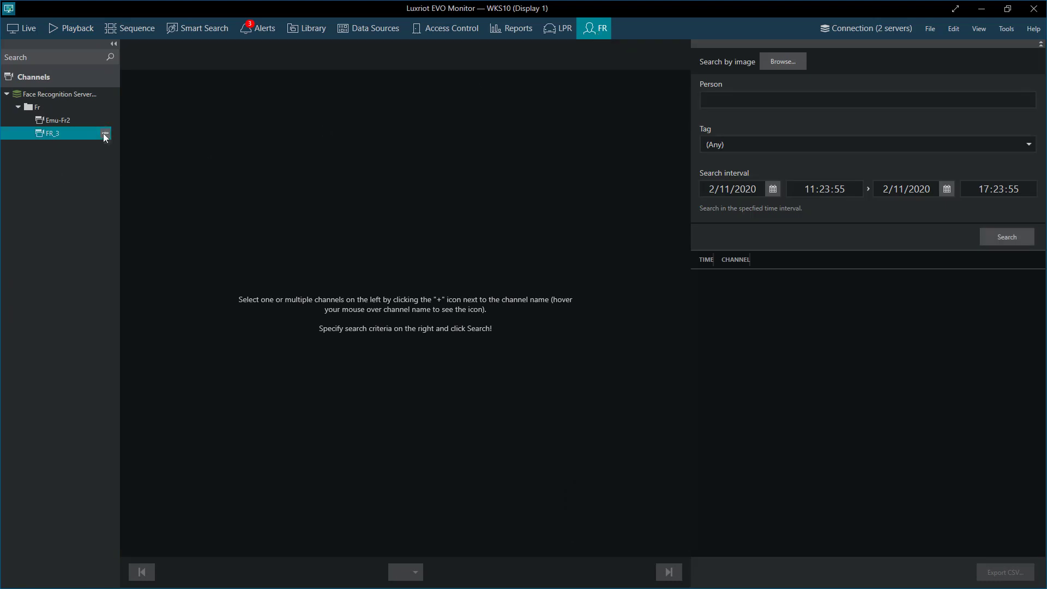
click(785, 65)
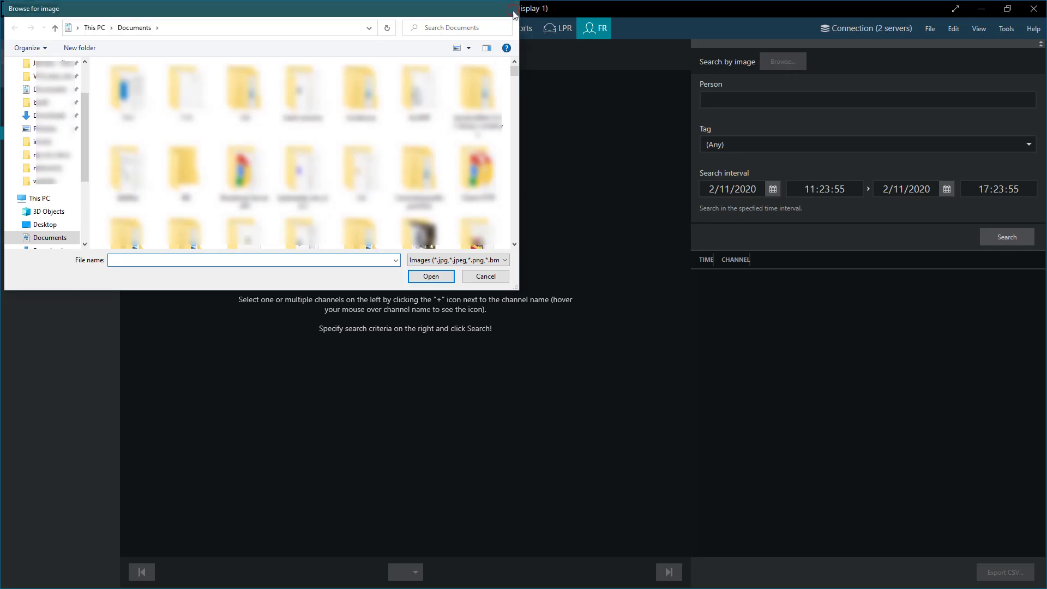
click(511, 9)
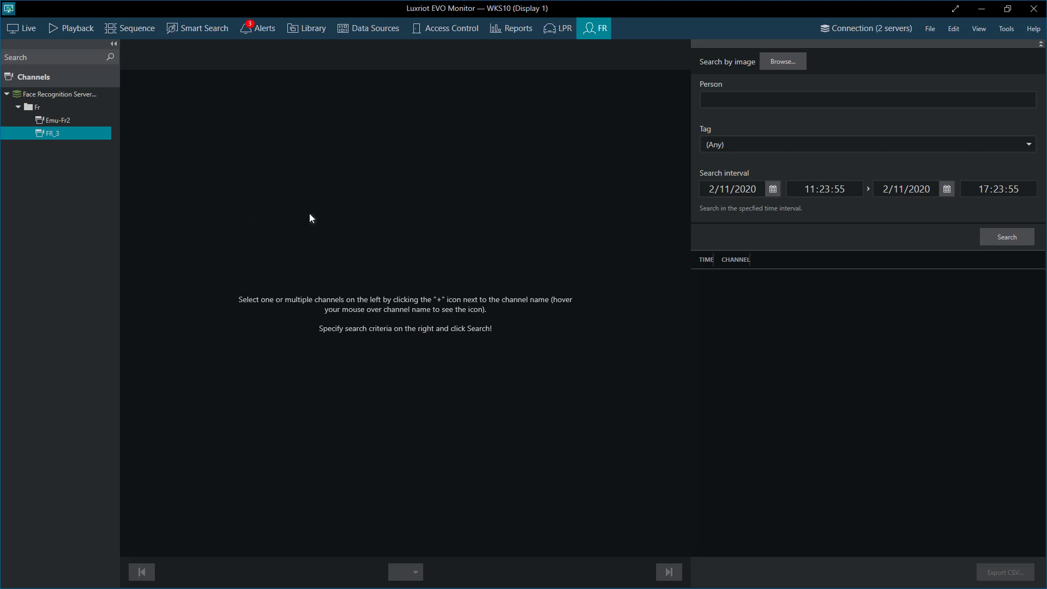
- Reopen the search image picker after cancelling a partly typed file name
click(770, 63)
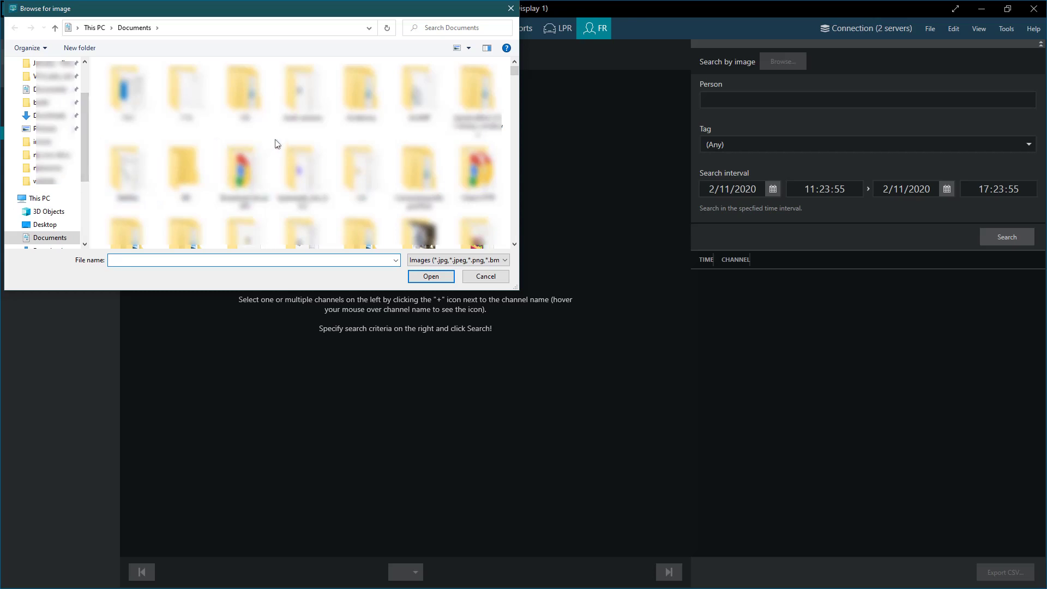
text(lux)
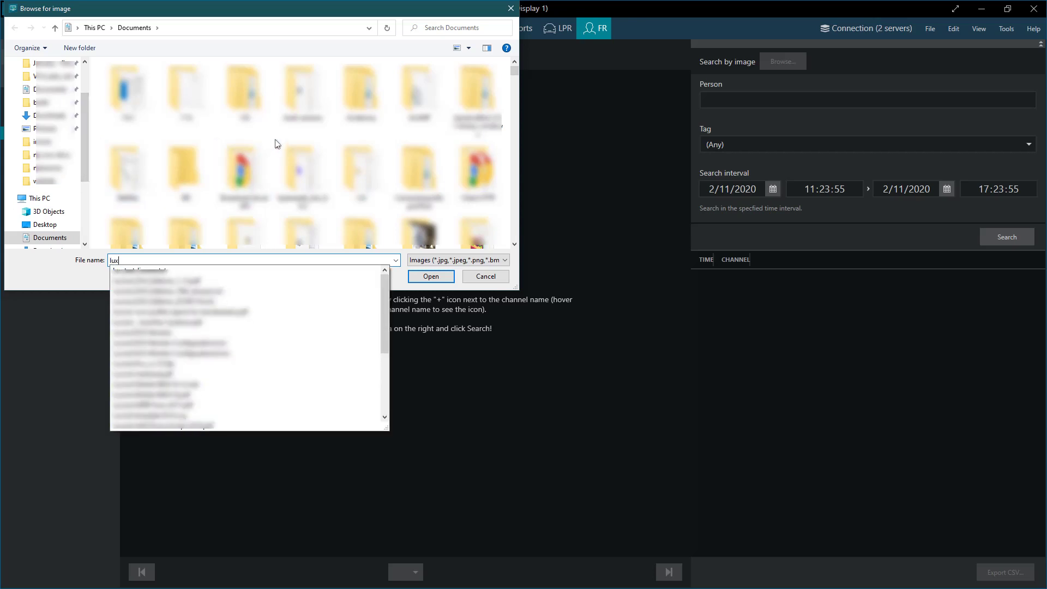
key(BackSpace)
key(BackSpace)
key(BackSpace)
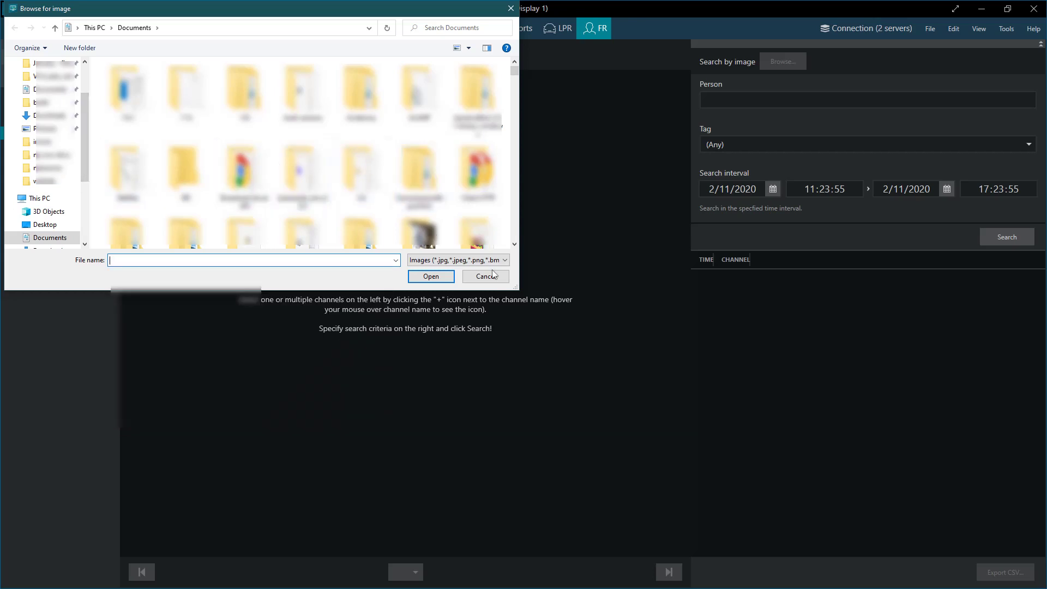
click(494, 279)
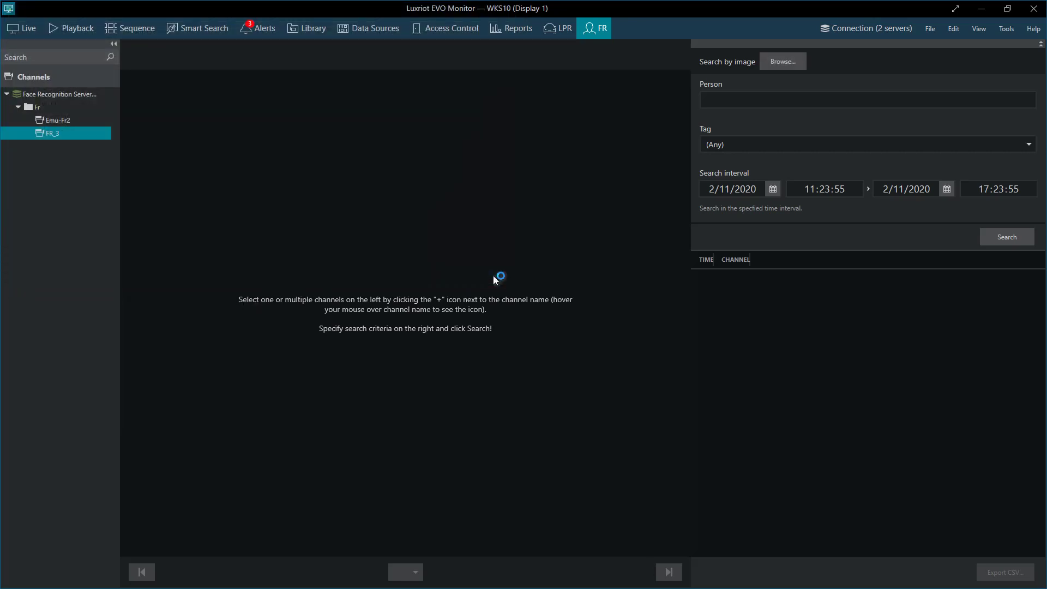
click(788, 63)
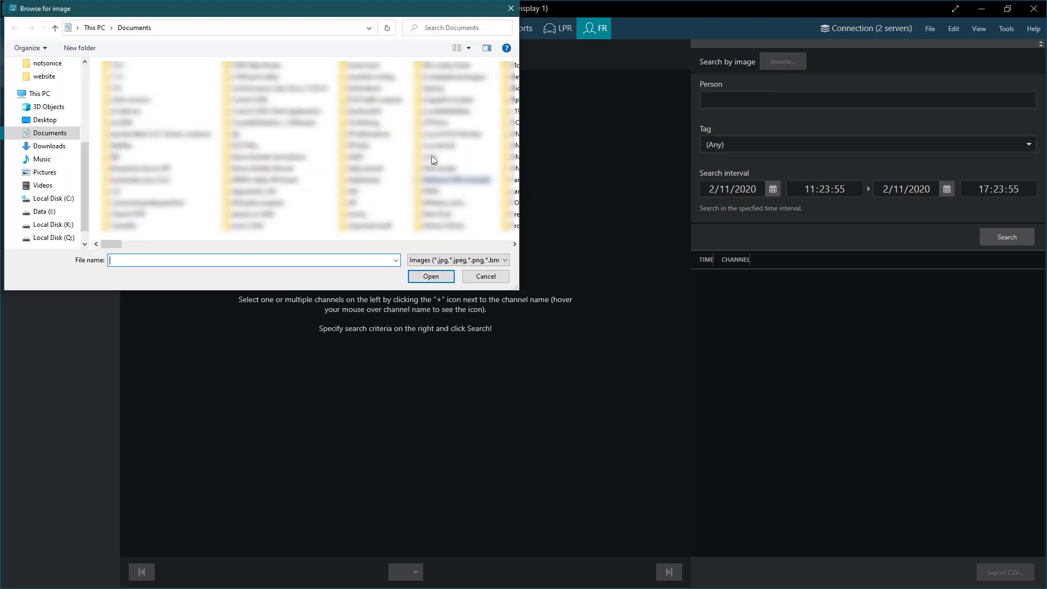
- Load the face photo, mark the man's face as the region, and adjust accuracy slightly
double_click(453, 136)
double_click(198, 110)
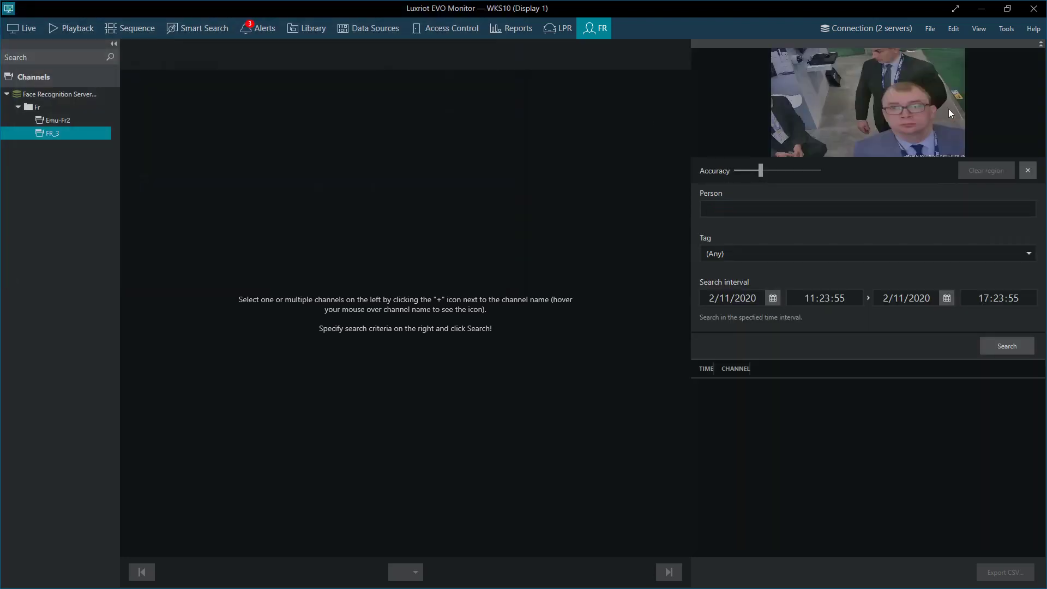
drag(872, 79, 936, 140)
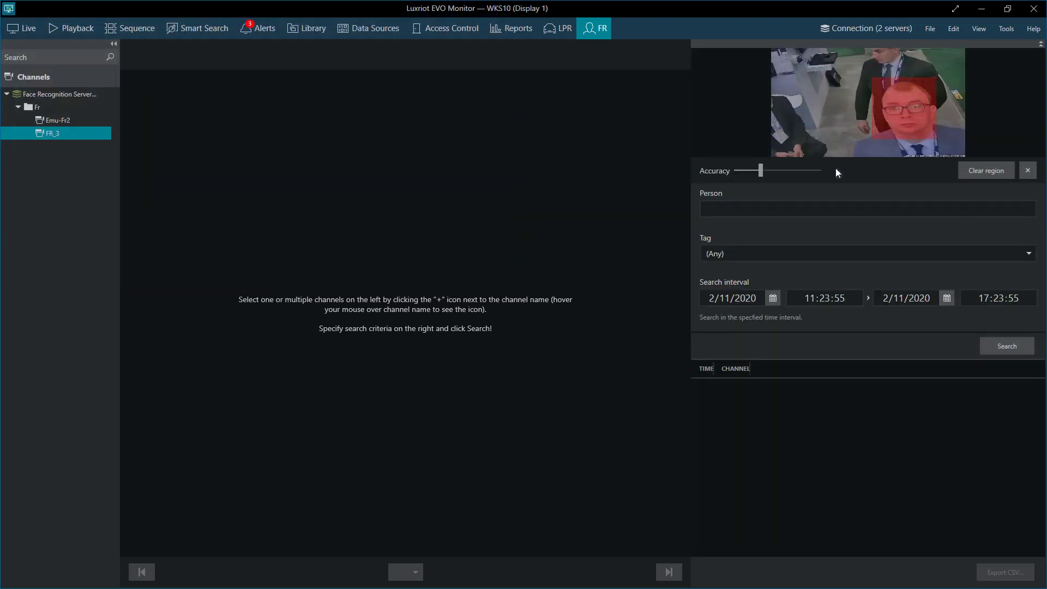
mouse_move(760, 170)
mouse_down()
mouse_move(745, 174)
mouse_move(762, 174)
mouse_up()
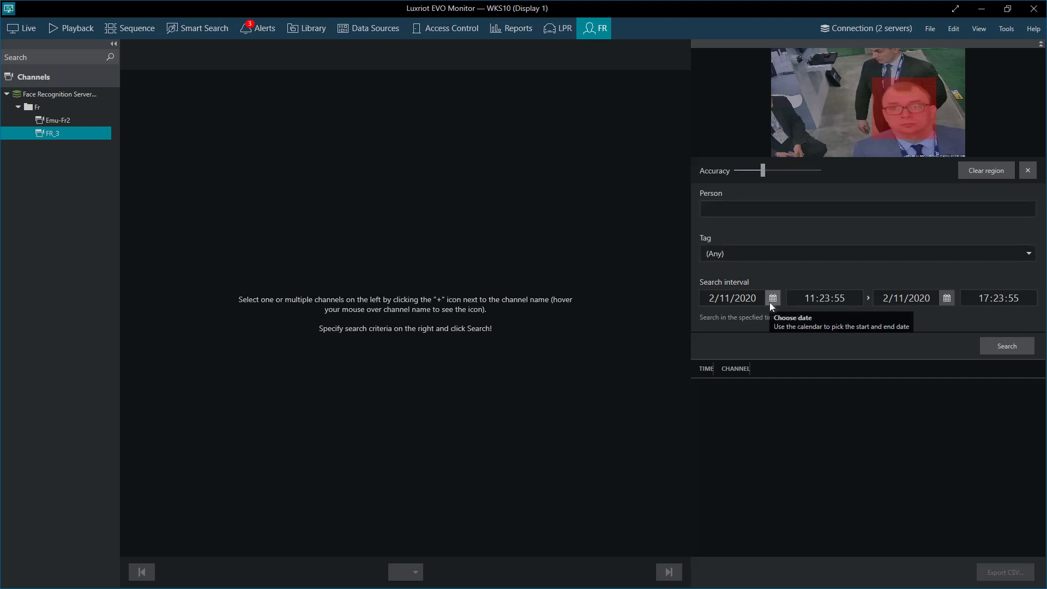
scroll(985, 299, up, 2)
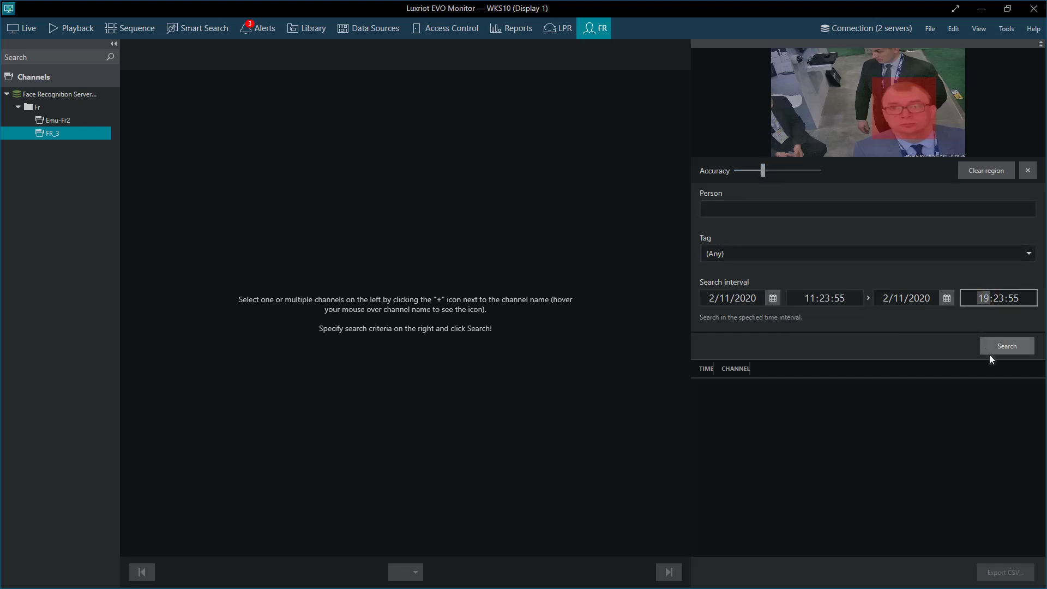
- Run the face search and preview the 17:47:55 and 17:47:14 matches in a 3 x 3 grid
click(999, 348)
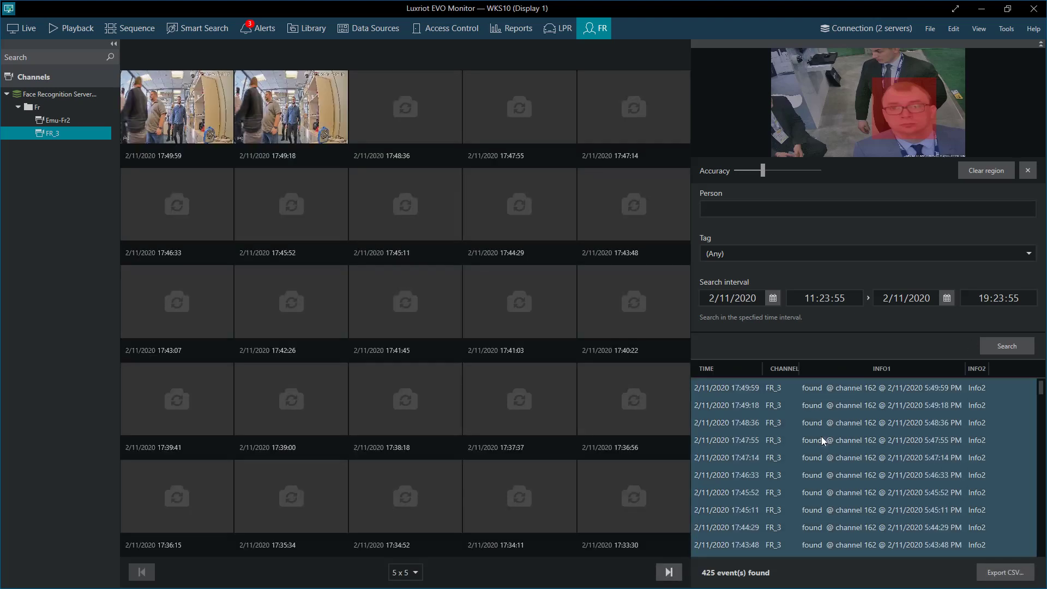
click(404, 573)
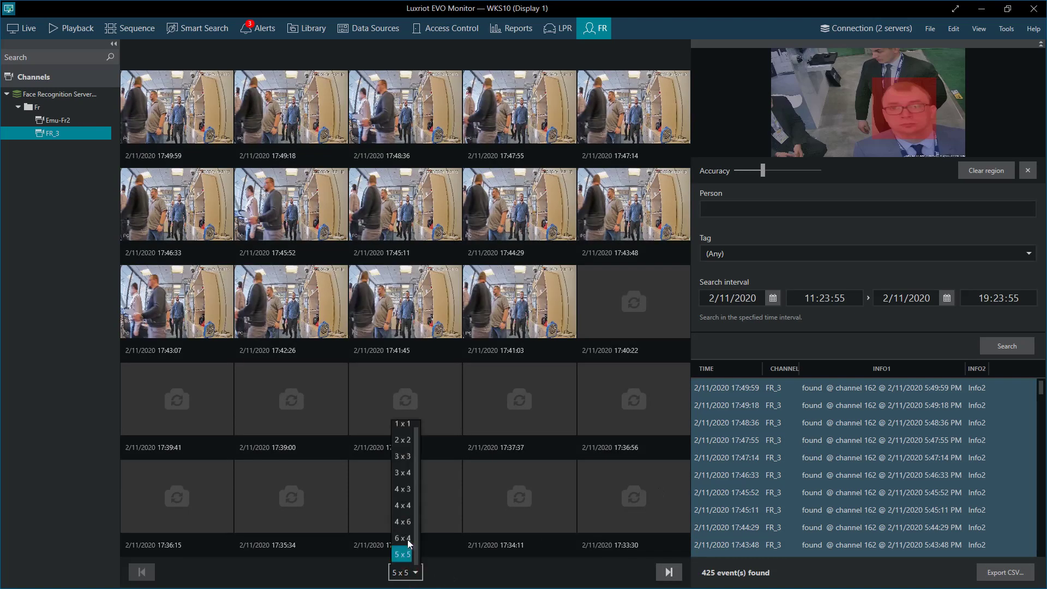
click(404, 439)
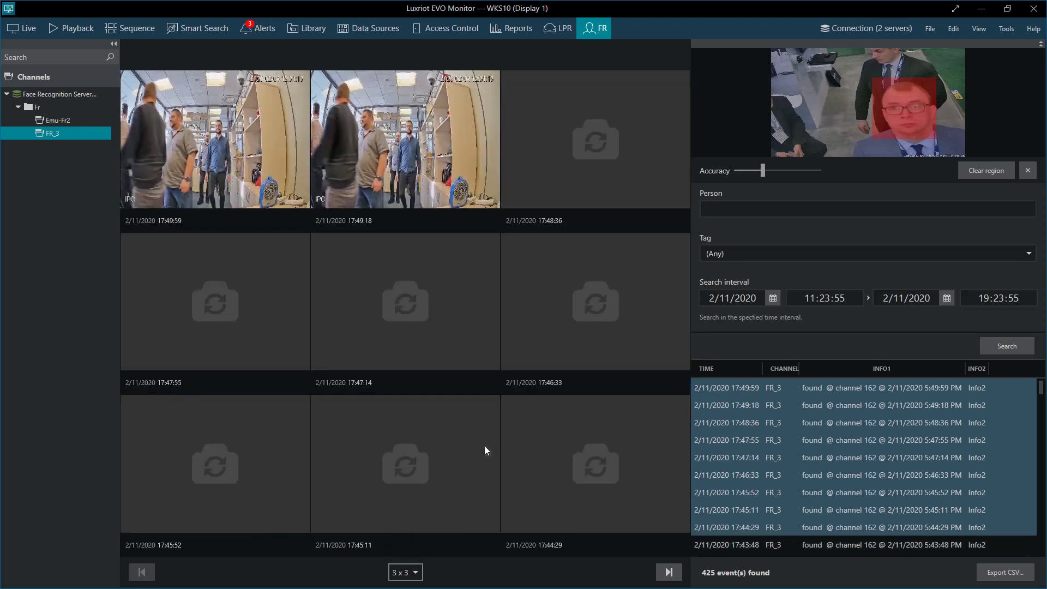
click(743, 440)
click(482, 386)
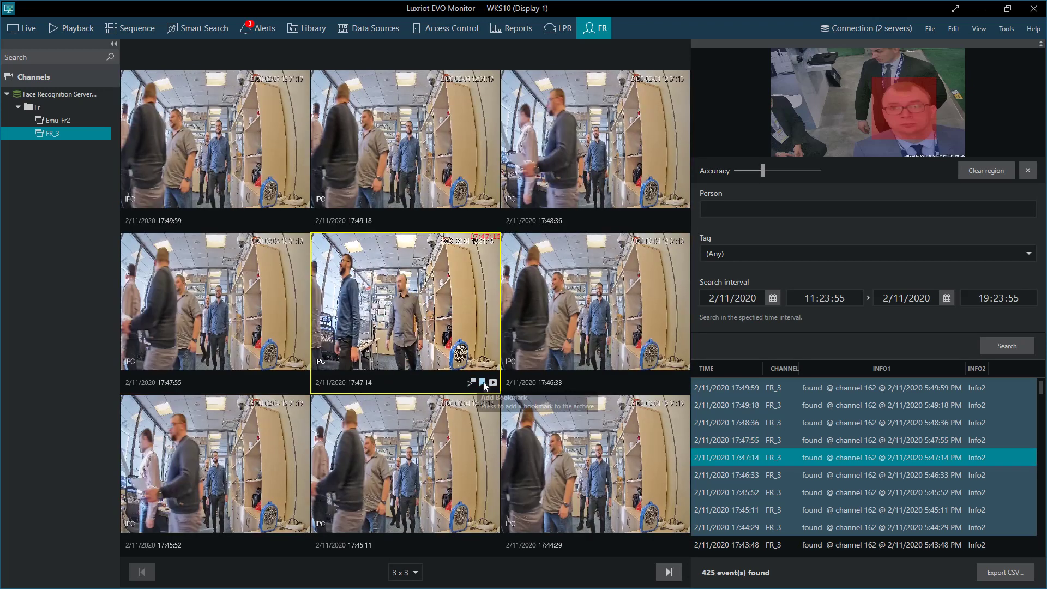
- Export the 17:47:14 match footage to the library, abandon the CSV export, and return to Live
click(492, 383)
click(499, 502)
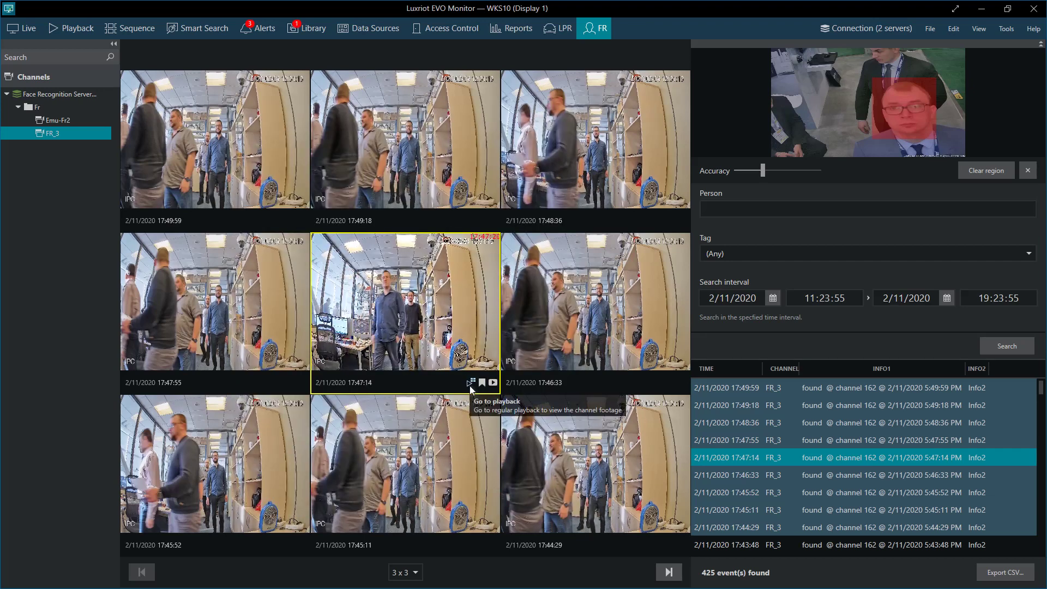
click(1006, 572)
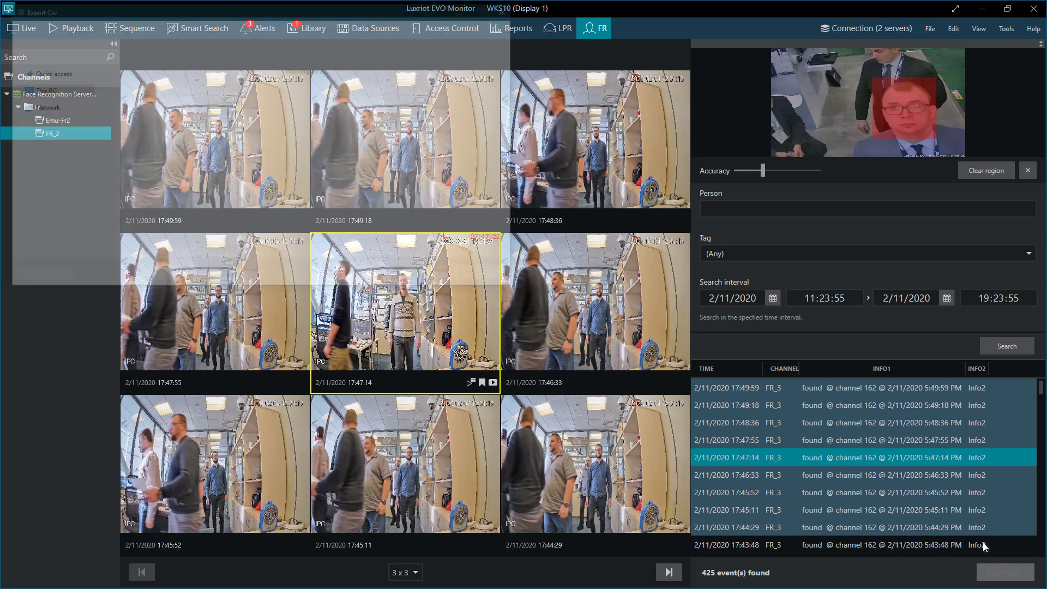
click(510, 9)
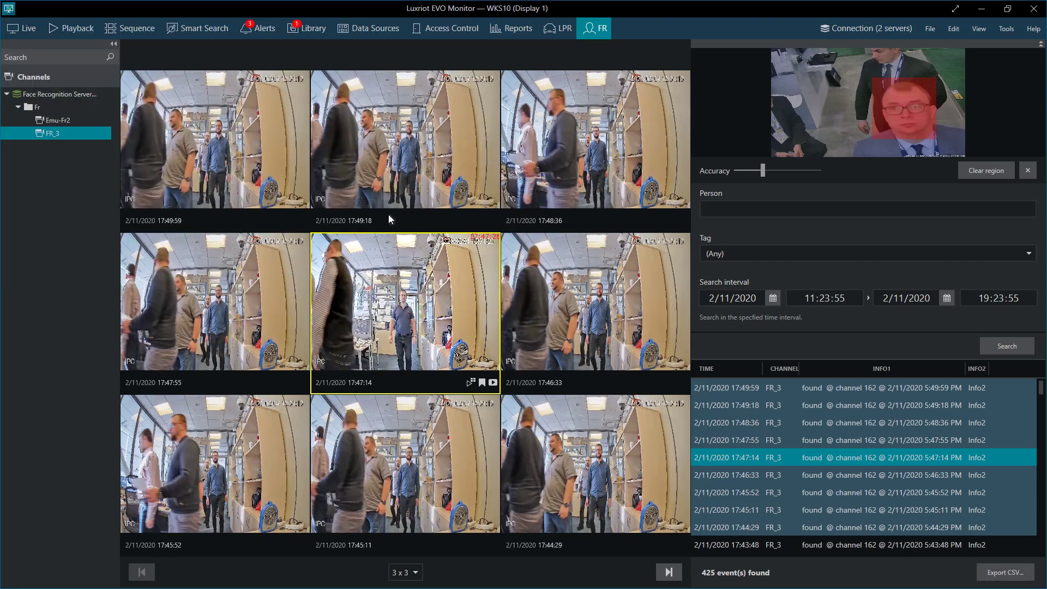
click(23, 29)
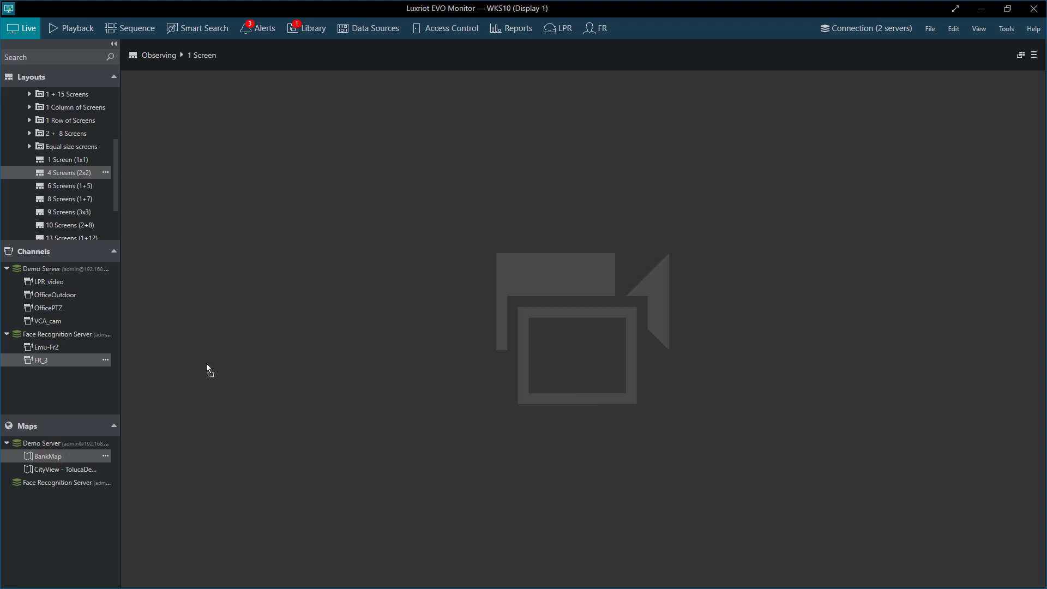
- Show the BankMap floor plan, check Door1's Lock/Unlock options, and open Access Control events
drag(49, 455, 206, 363)
click(309, 164)
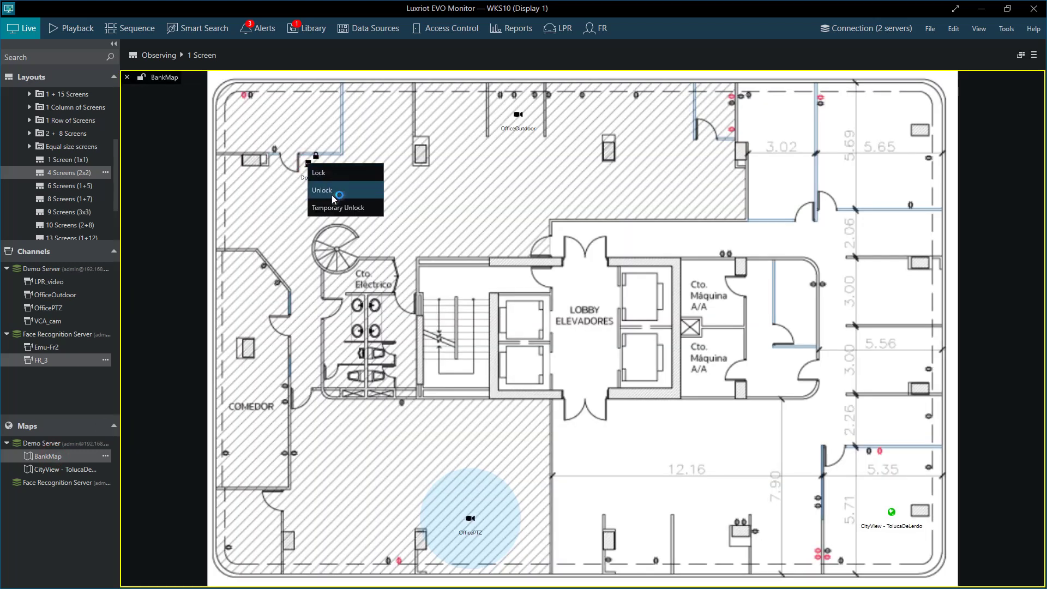
click(440, 31)
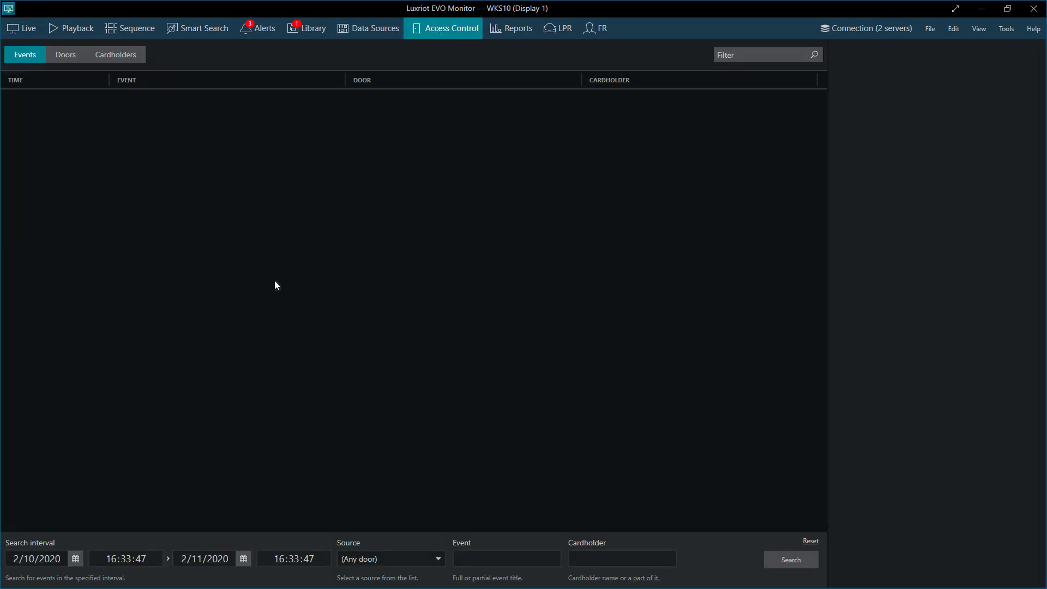
- Preview the 19:16:56 forced-door event and the 19:16:27 No Entry event with its cardholder
click(810, 541)
click(790, 559)
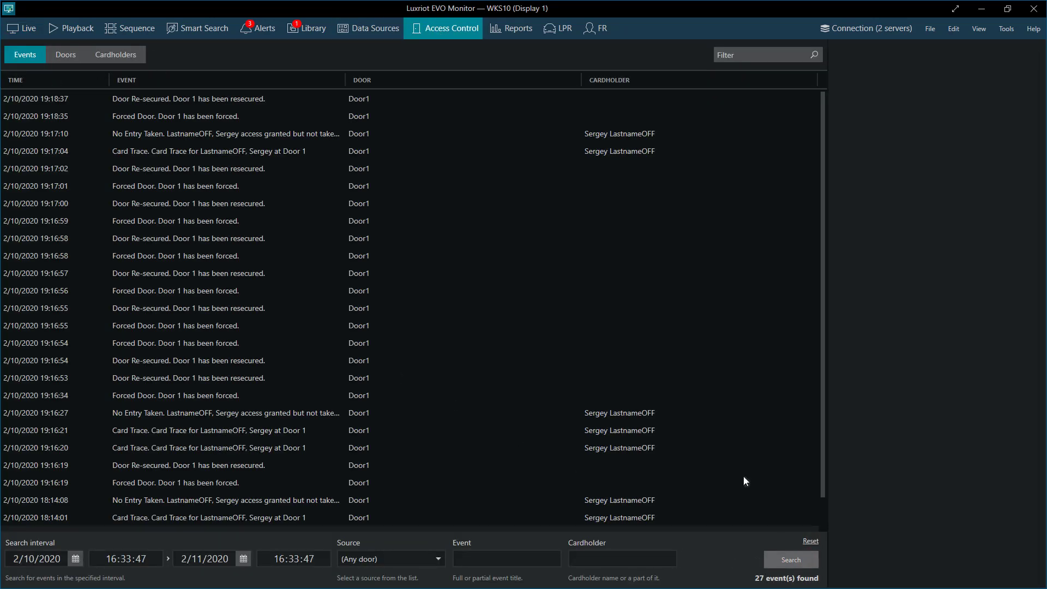
click(254, 294)
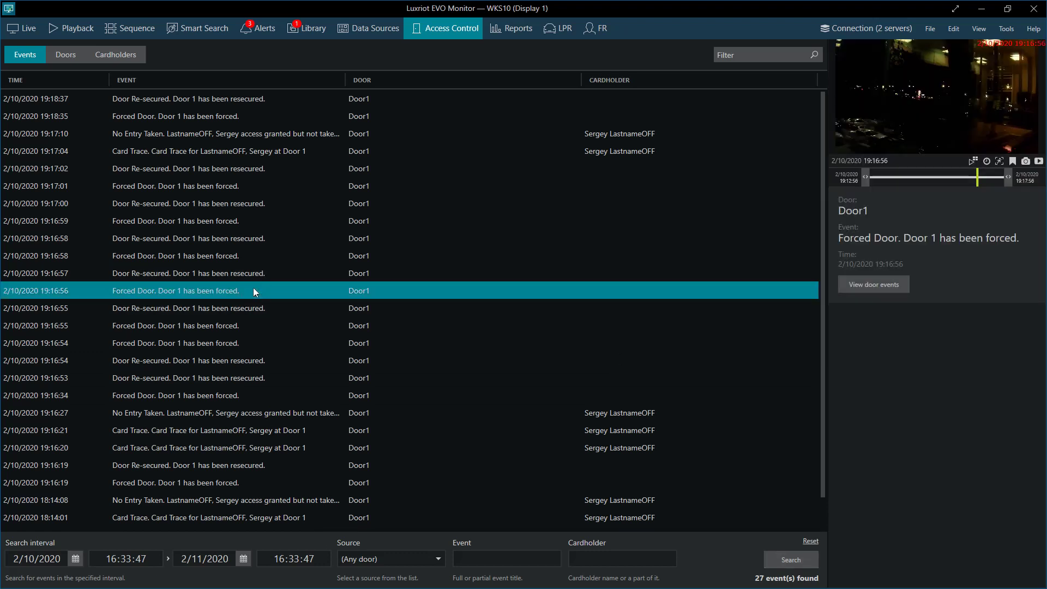
click(265, 419)
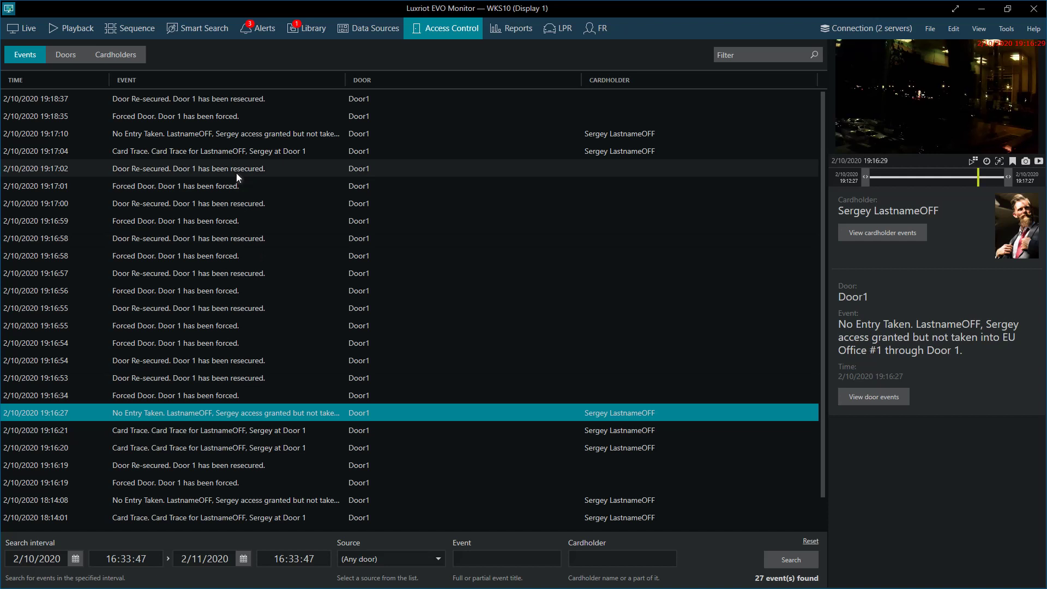
- Open the event Source list, then step the event video back slightly
click(420, 556)
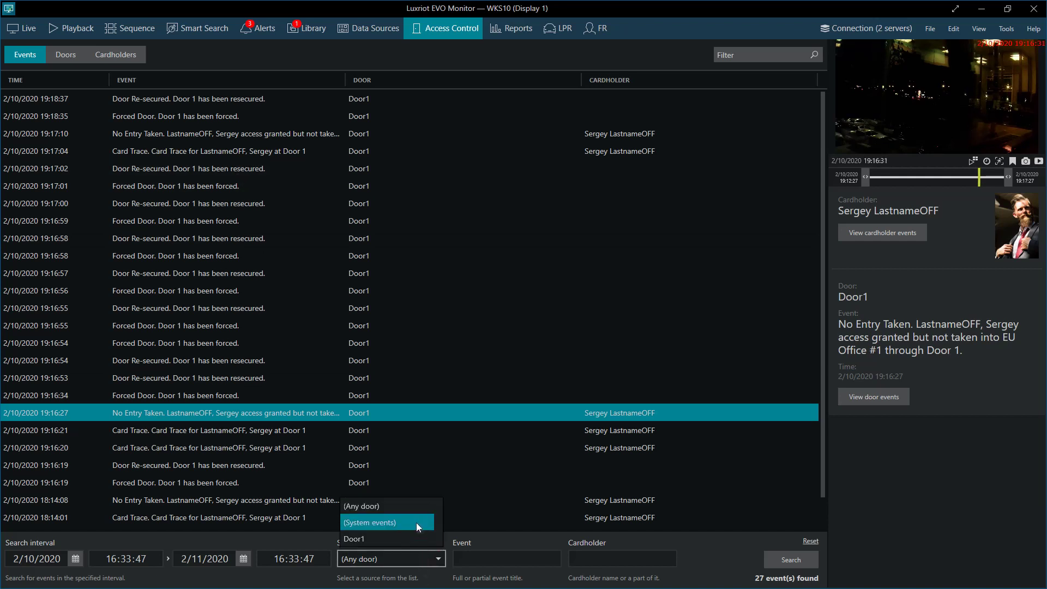
click(499, 555)
click(593, 559)
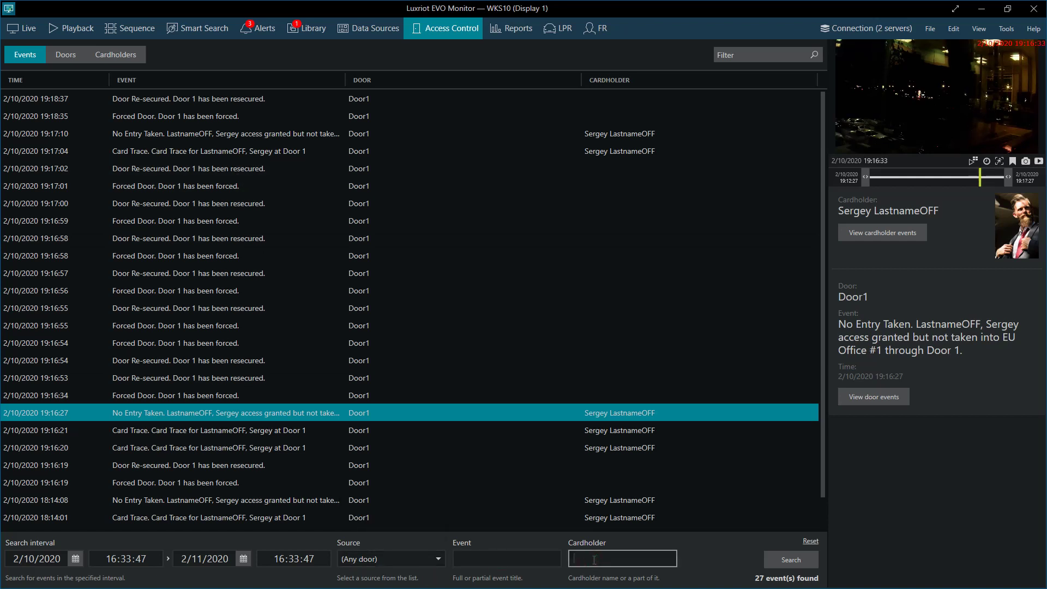
mouse_move(936, 97)
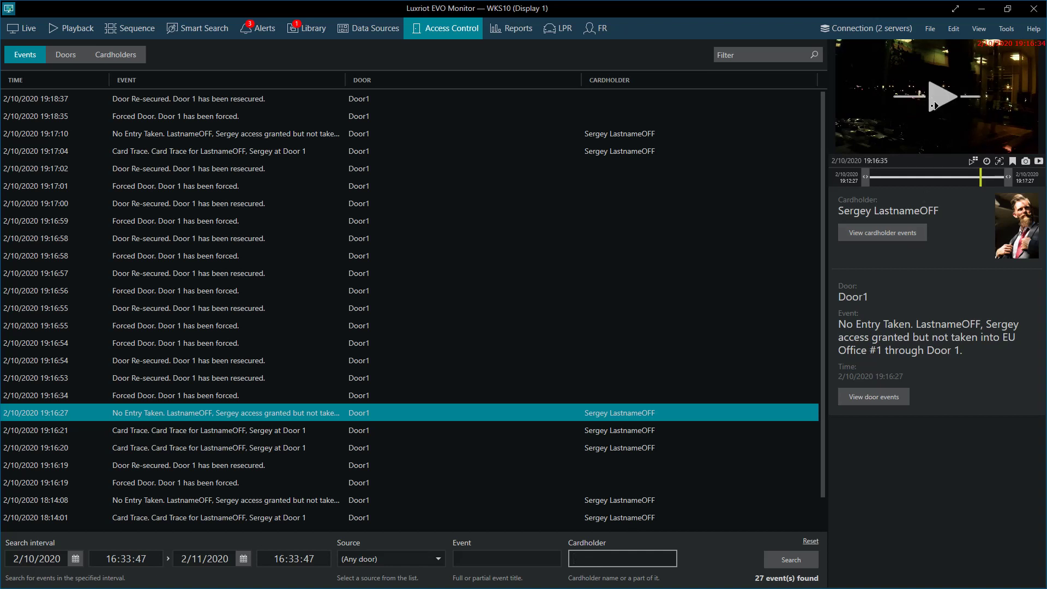
click(917, 104)
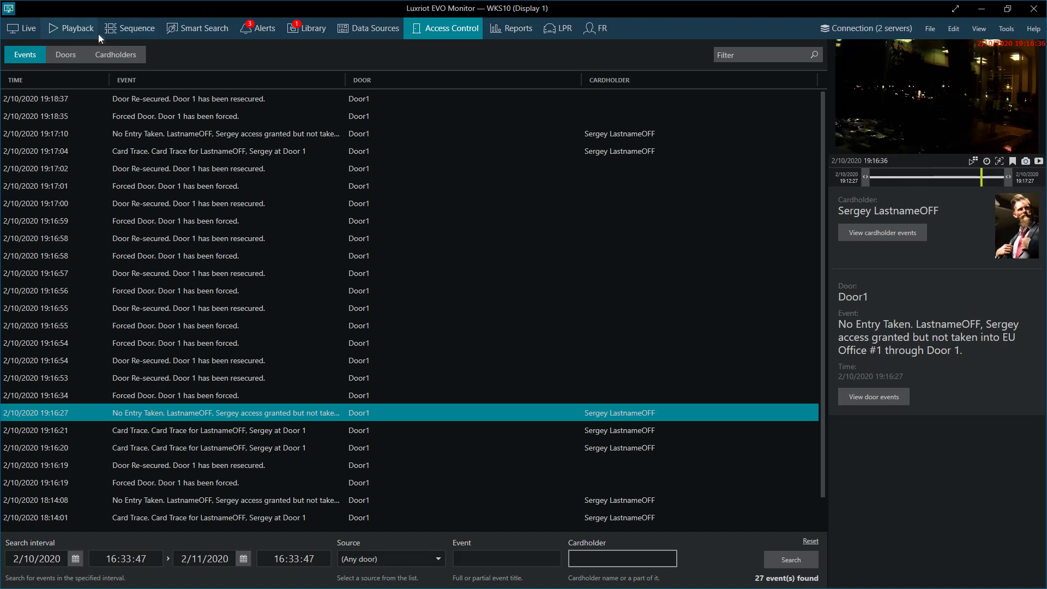
- Review Door1's status and recorded events, then the first cardholder's details and photo
click(78, 54)
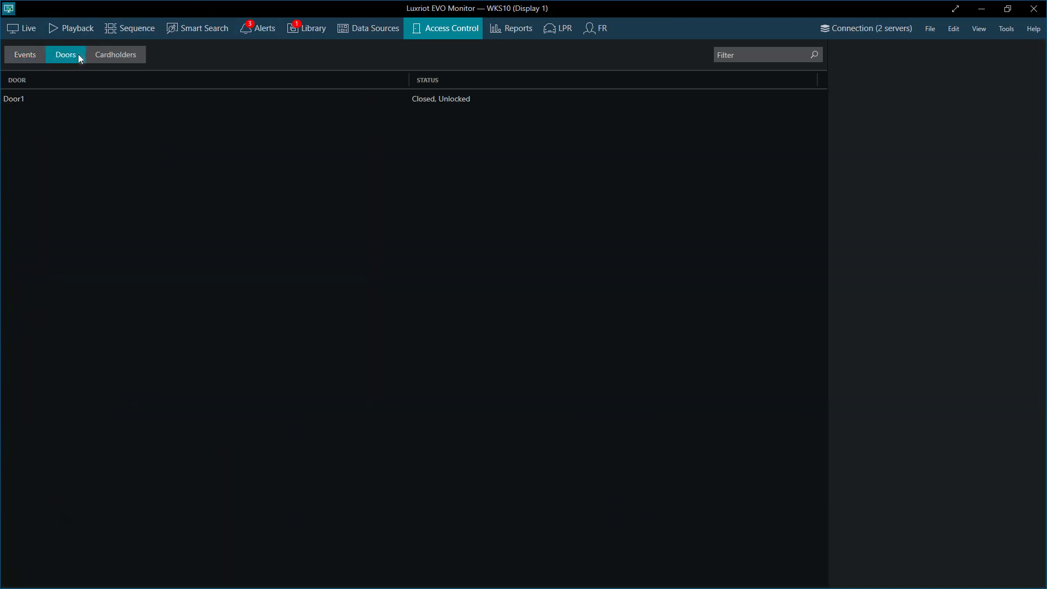
click(81, 98)
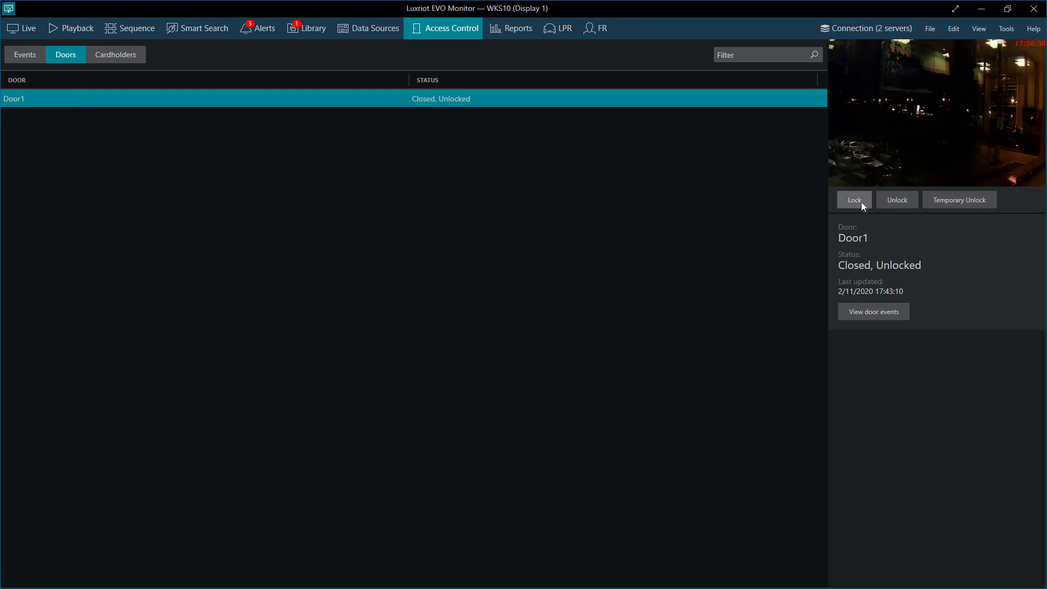
click(873, 311)
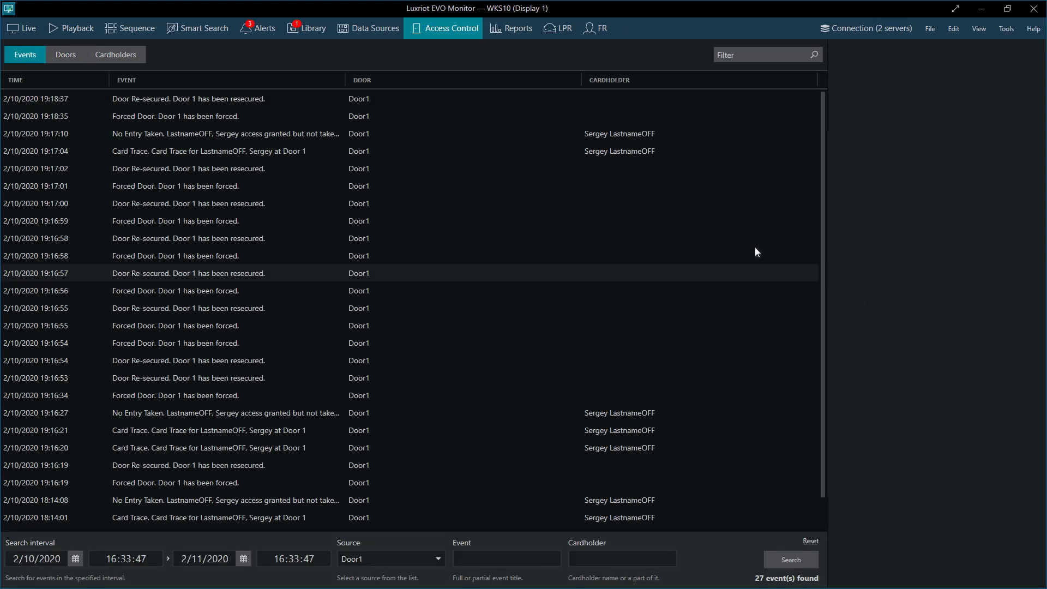
click(138, 58)
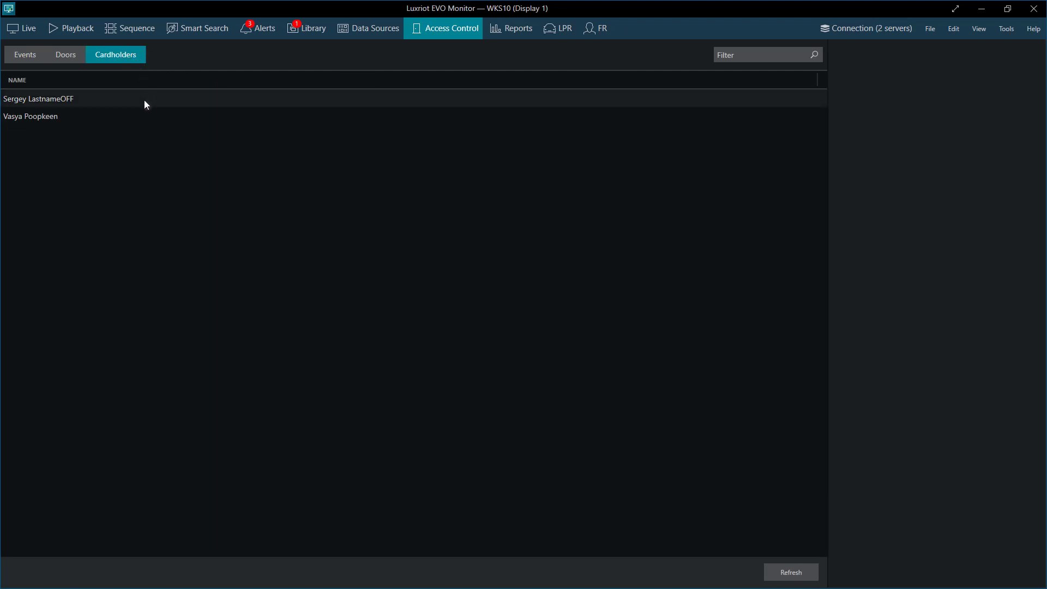
click(144, 100)
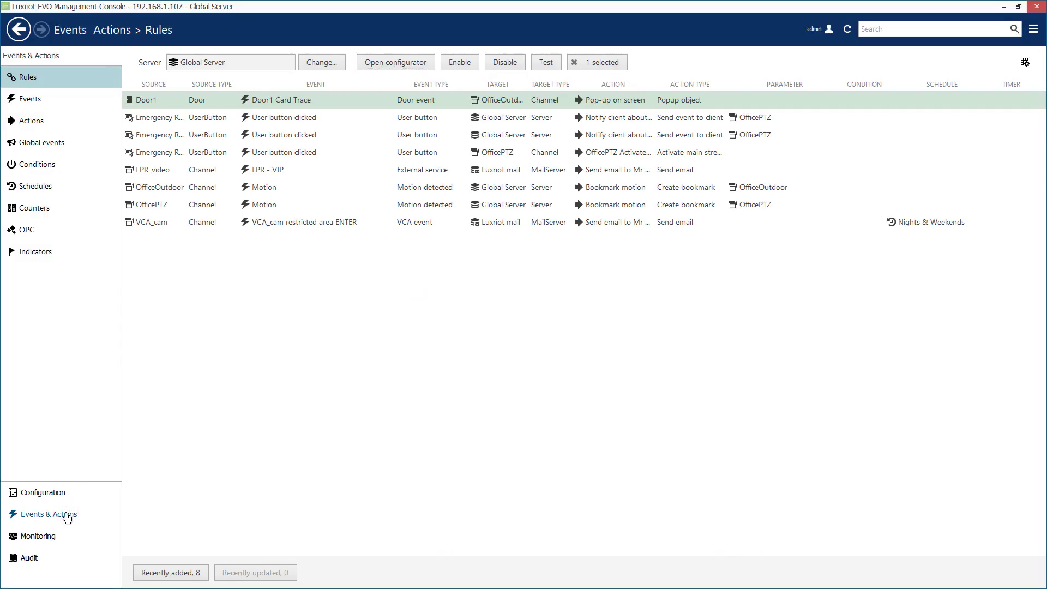
- Look over the Events, Actions and Rules lists, then open the events and actions configurator
click(70, 101)
click(72, 124)
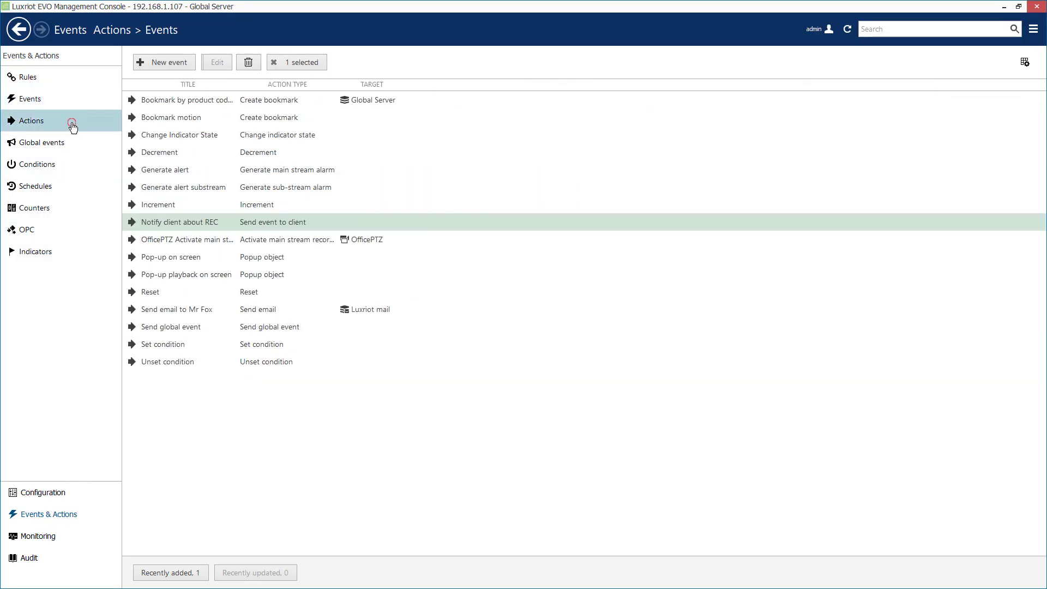
click(74, 81)
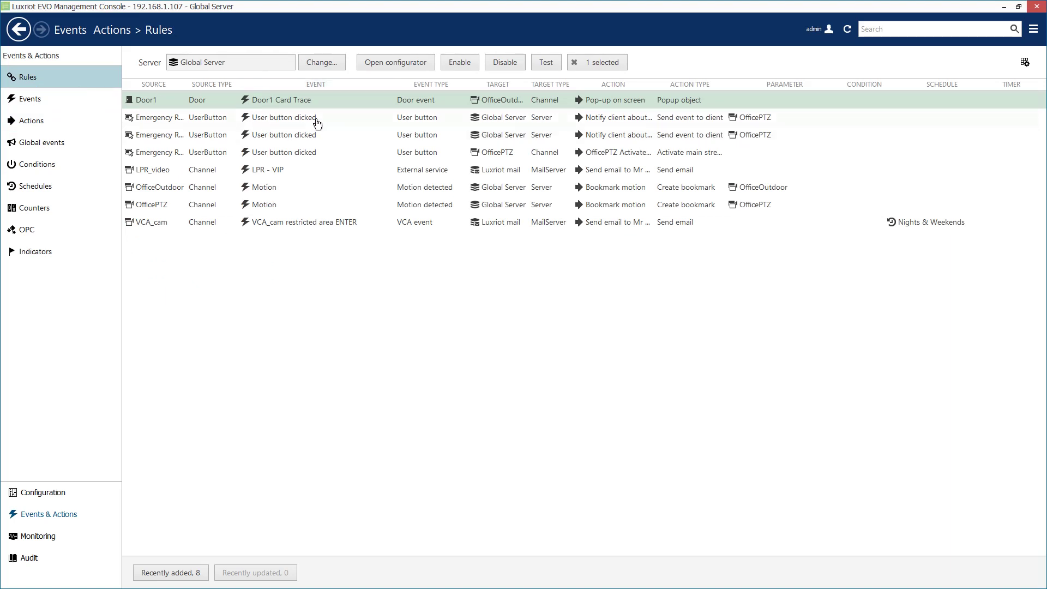
click(399, 65)
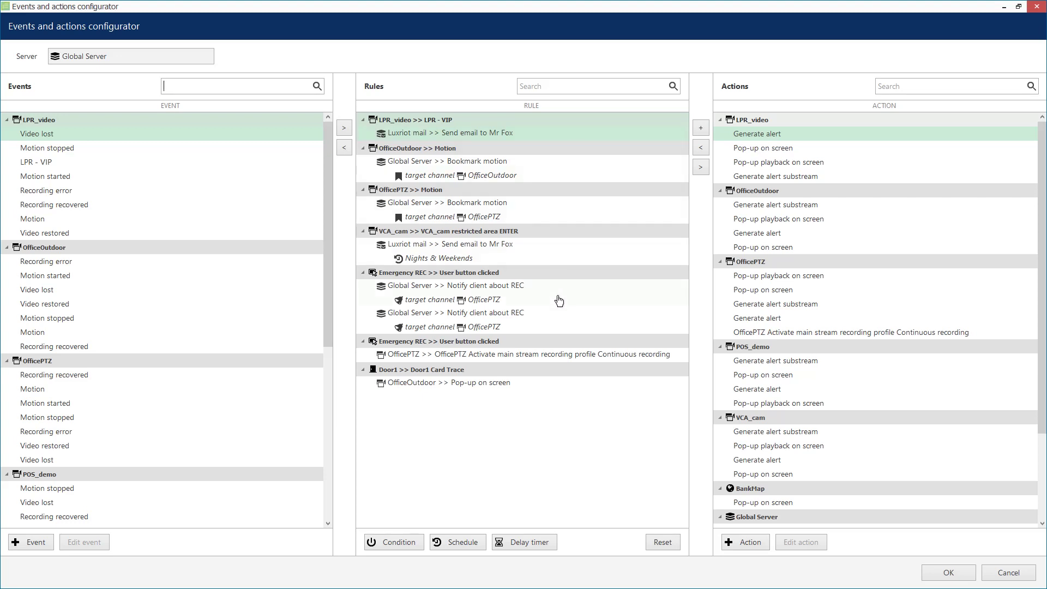
- Select the VCA_cam restricted area ENTER and Door1 Card Trace rules, then confirm with OK
click(559, 267)
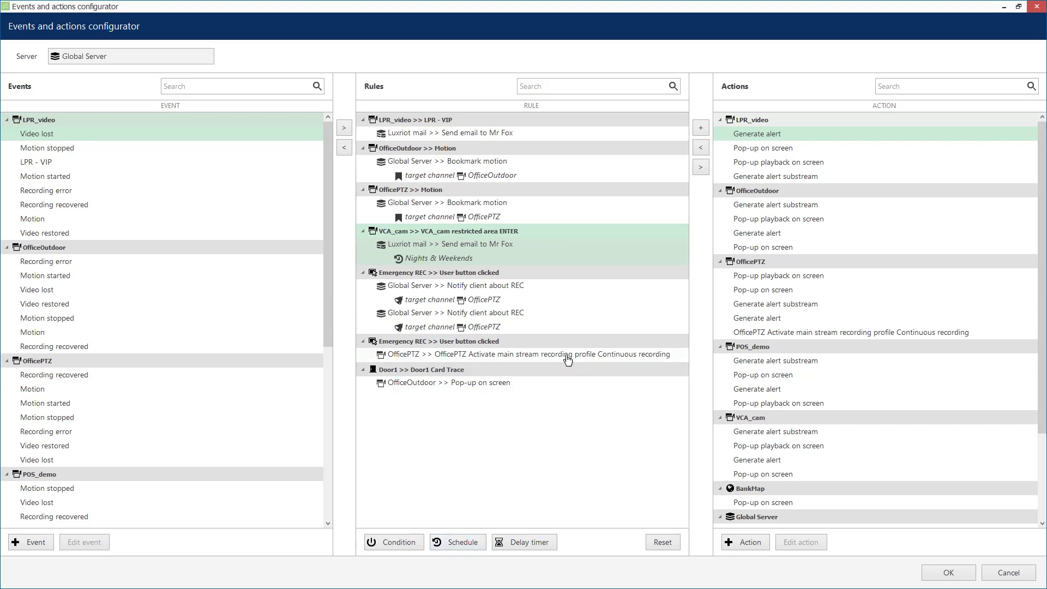
click(577, 385)
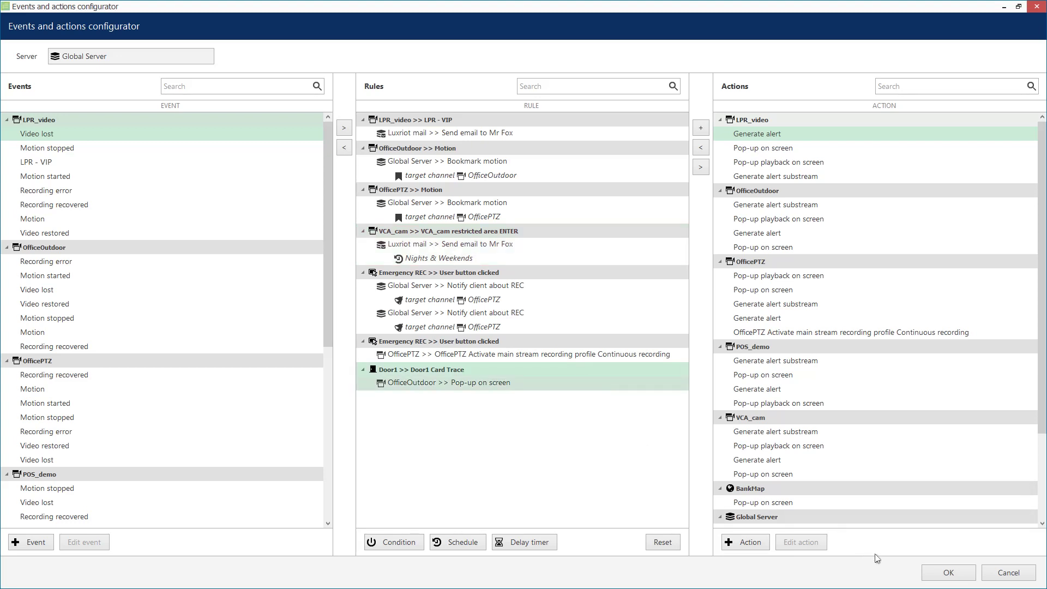
click(946, 574)
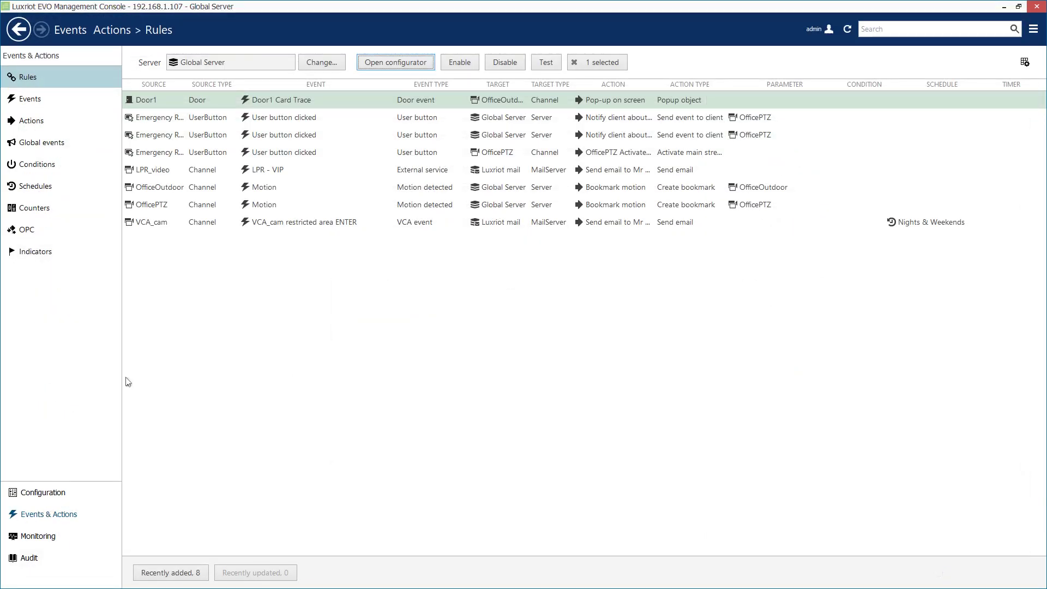
- Start 5-minute Emergency REC recording in Monitor and close all warning messages
key(alt+Tab)
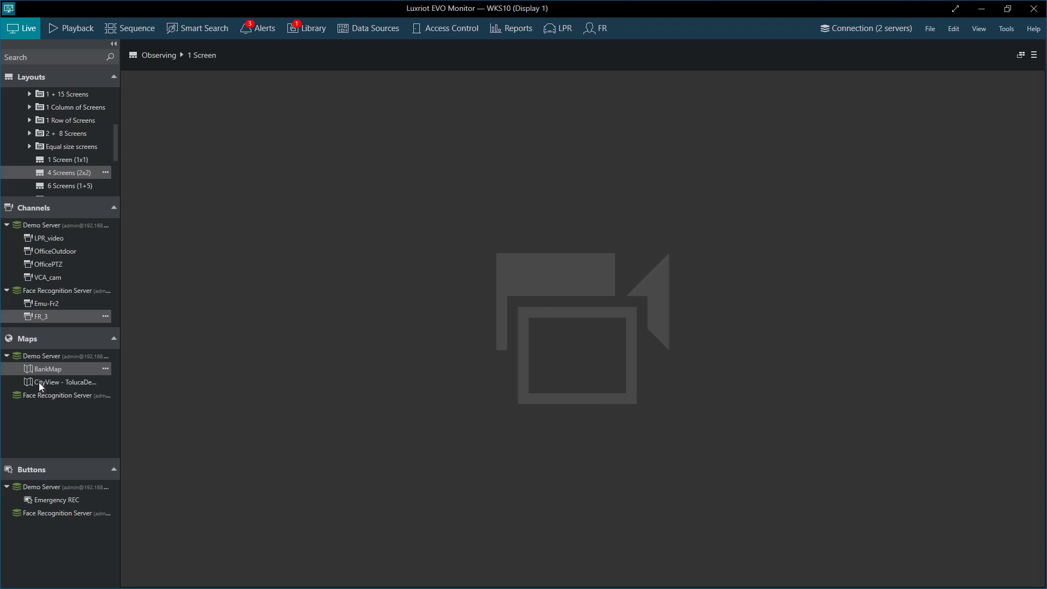
double_click(74, 501)
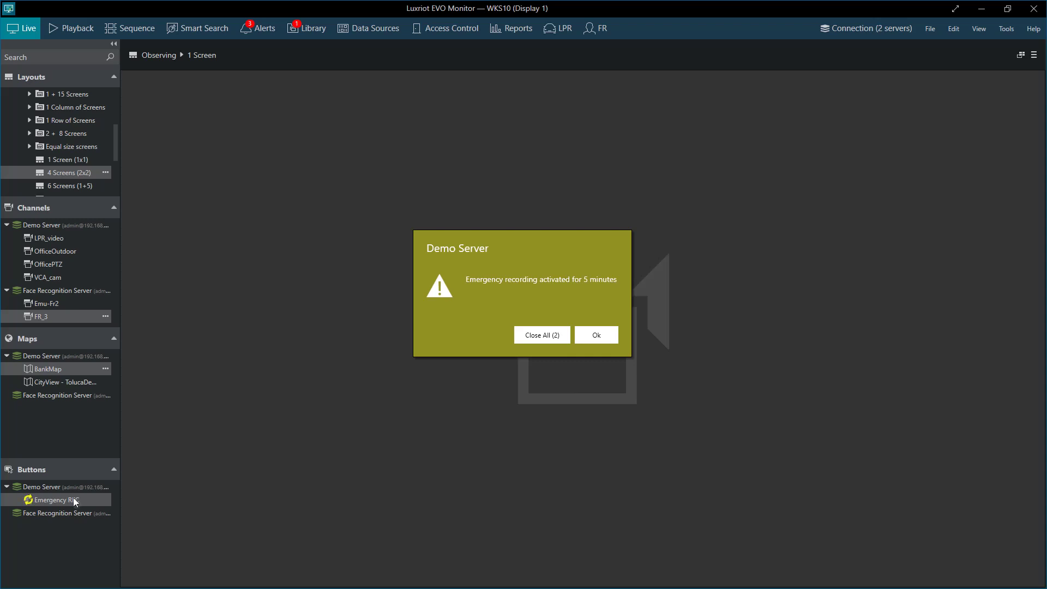
click(552, 336)
click(551, 326)
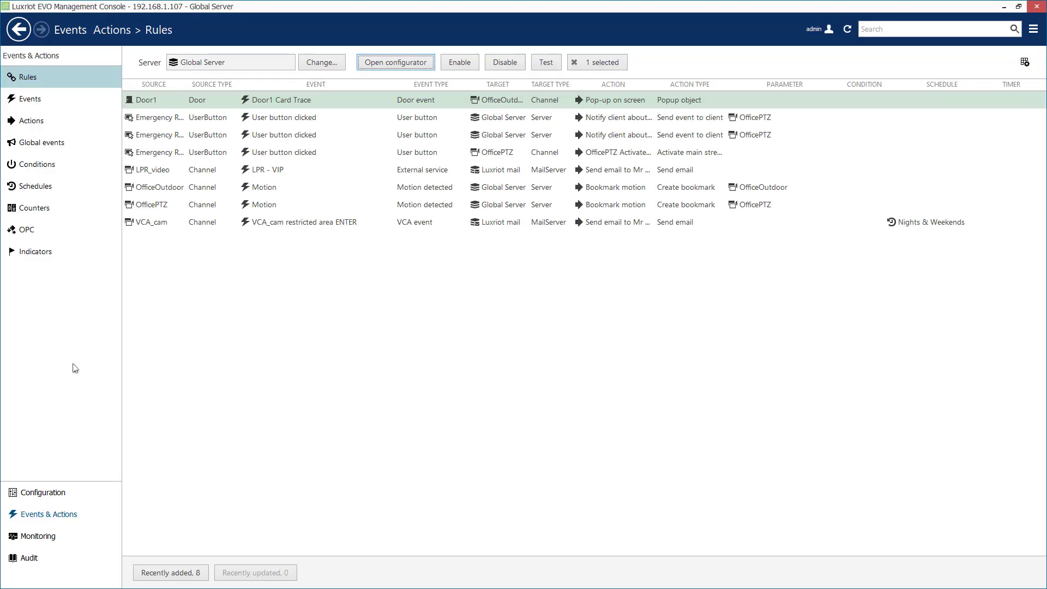
- Browse the action types of the Notify client about REC action, then cancel without saving
click(54, 120)
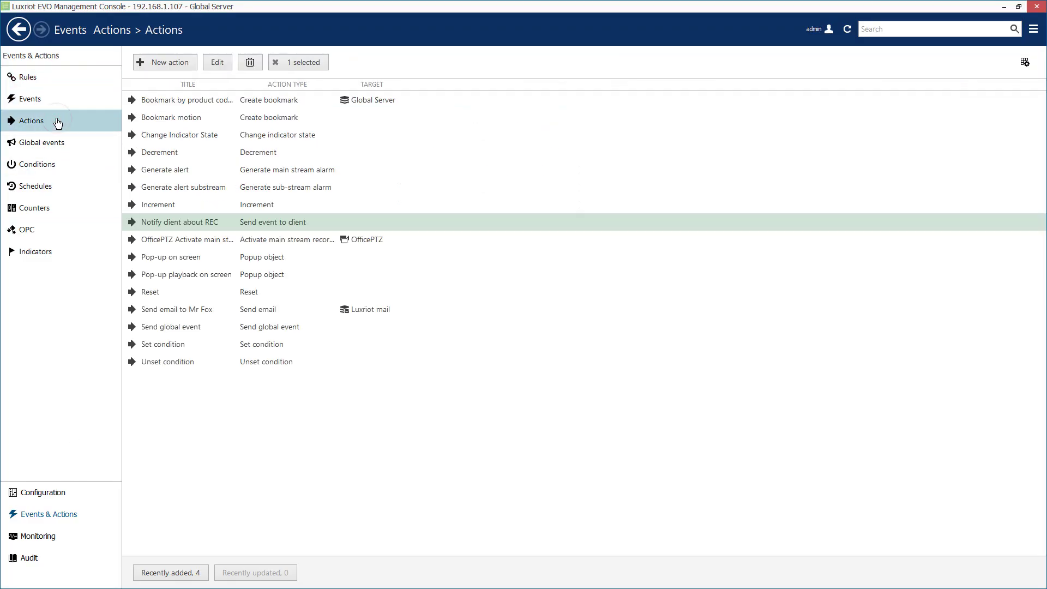
click(184, 66)
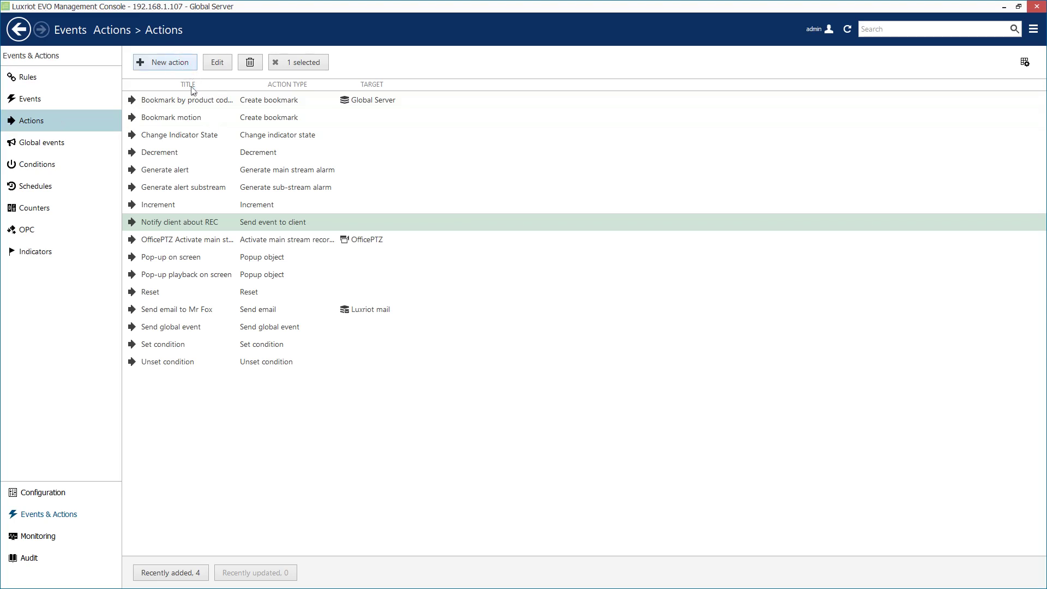
double_click(403, 231)
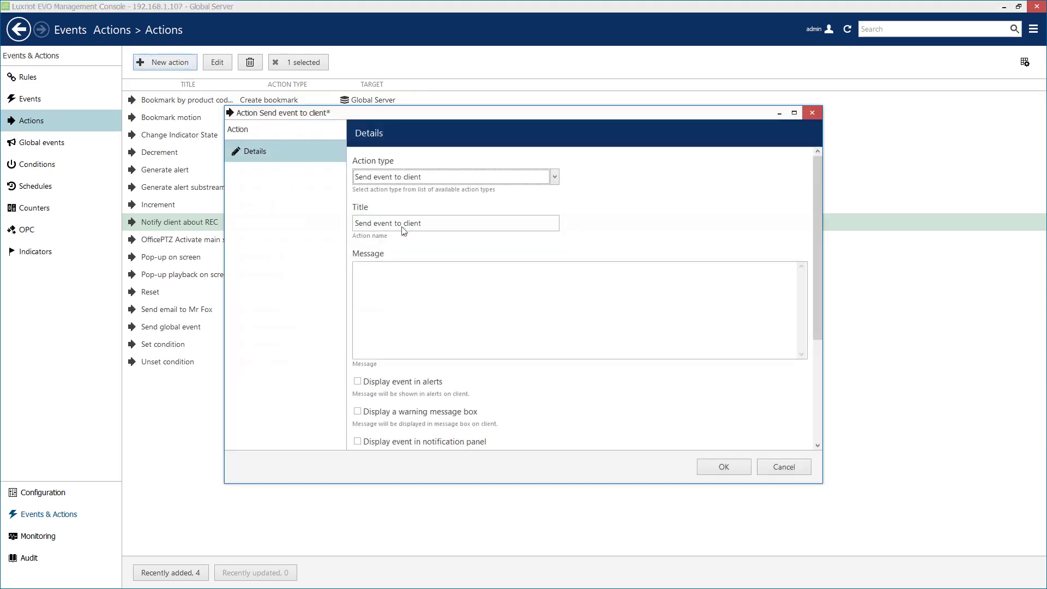
click(459, 182)
drag(553, 245, 554, 209)
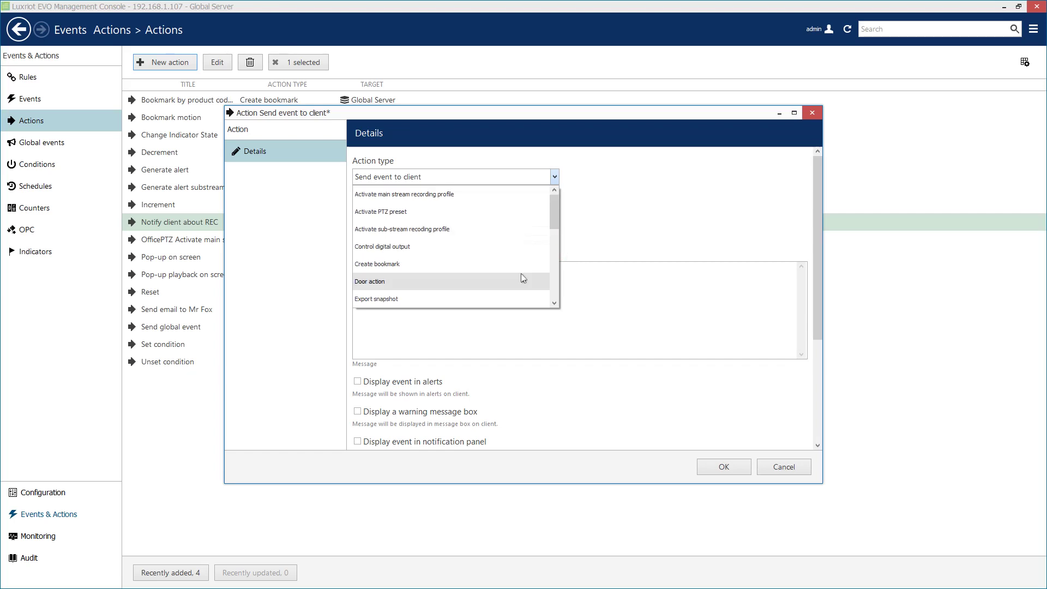
drag(555, 216, 553, 245)
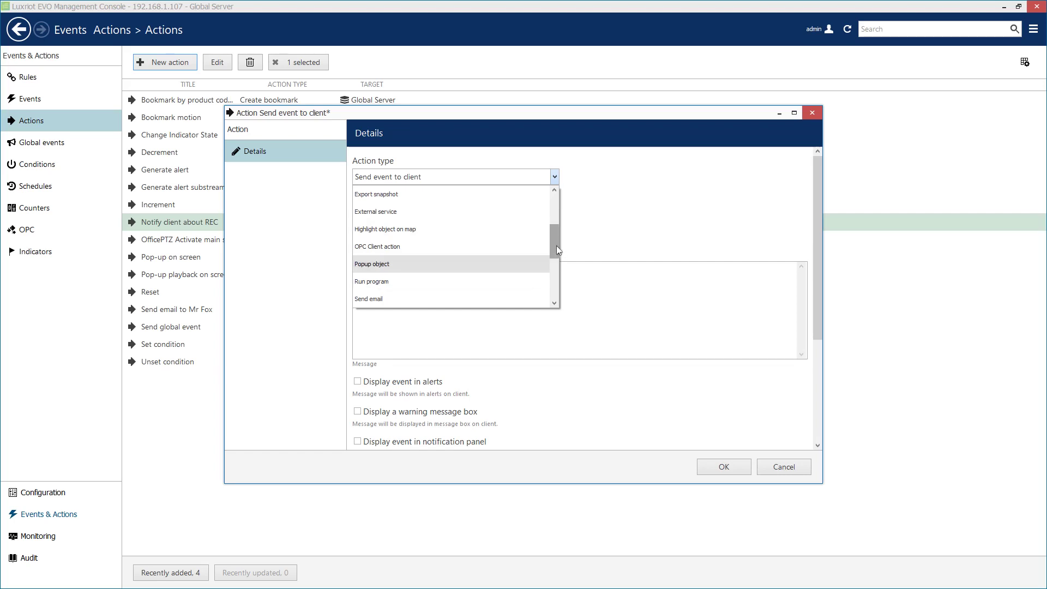
drag(556, 245, 557, 287)
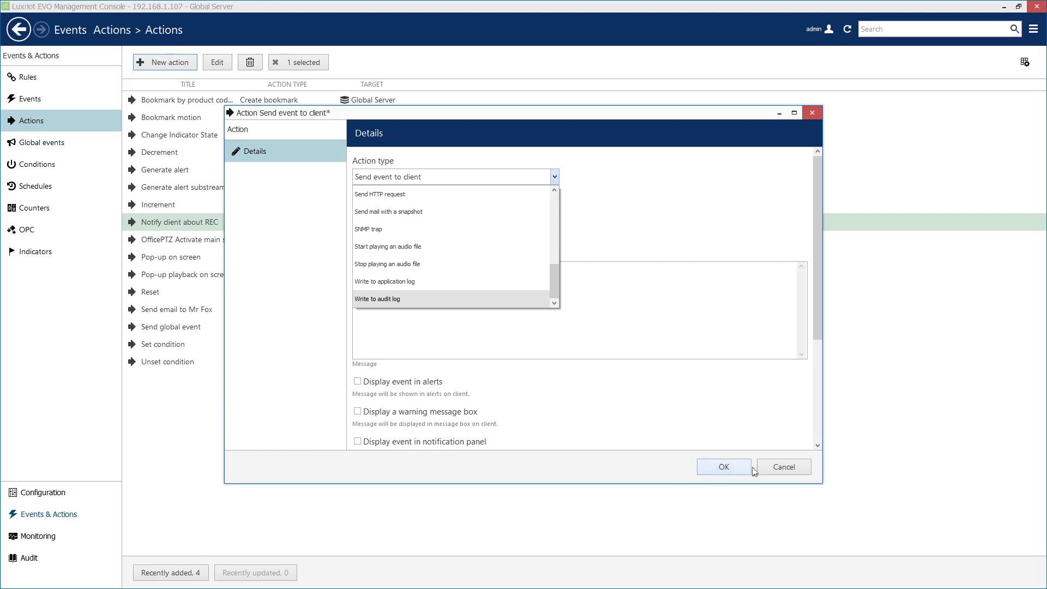
click(771, 468)
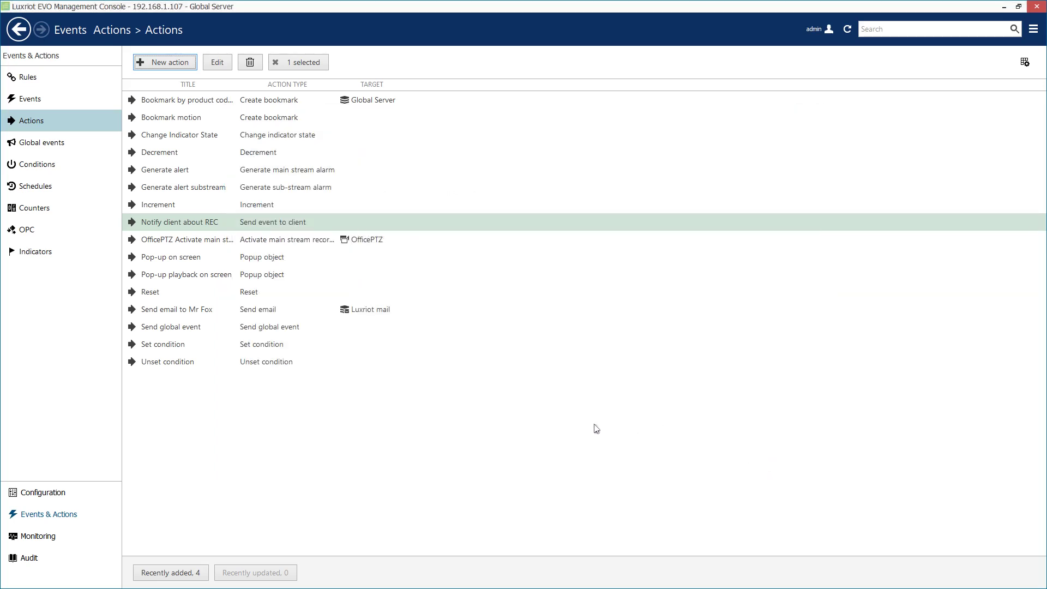